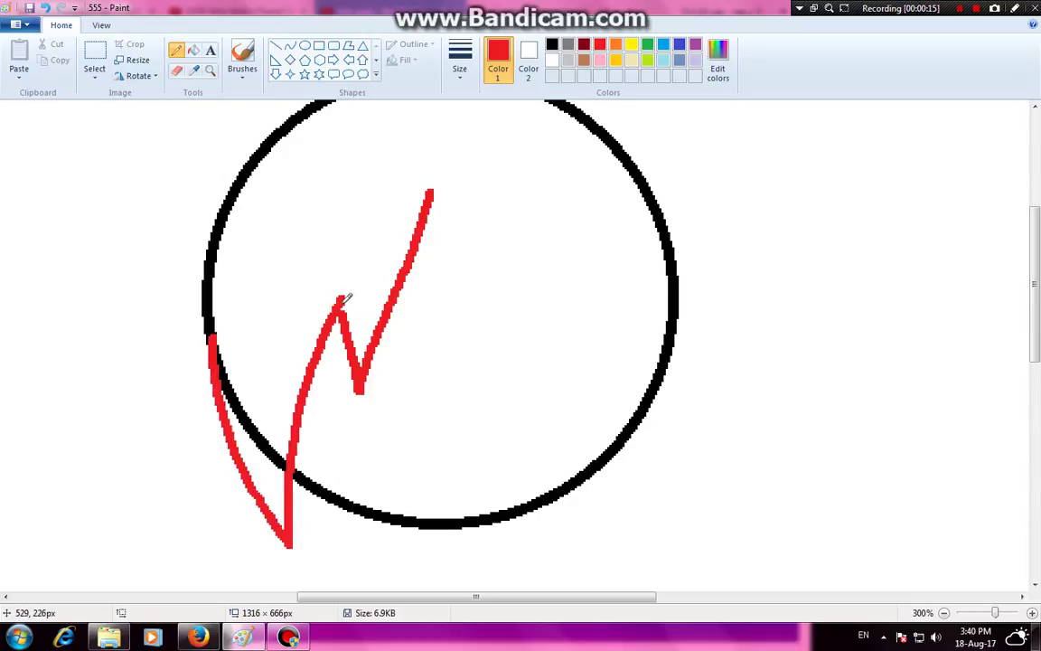
Draw the right half of the jagged hair fringe in red, from the centre peak down to a pointed lock meeting the head circle
mouse_move(432, 188)
mouse_down()
mouse_move(560, 359)
mouse_move(557, 291)
mouse_move(589, 342)
mouse_move(619, 417)
mouse_move(620, 409)
mouse_move(630, 509)
mouse_move(659, 446)
mouse_move(668, 340)
mouse_up()
key(ctrl+z)
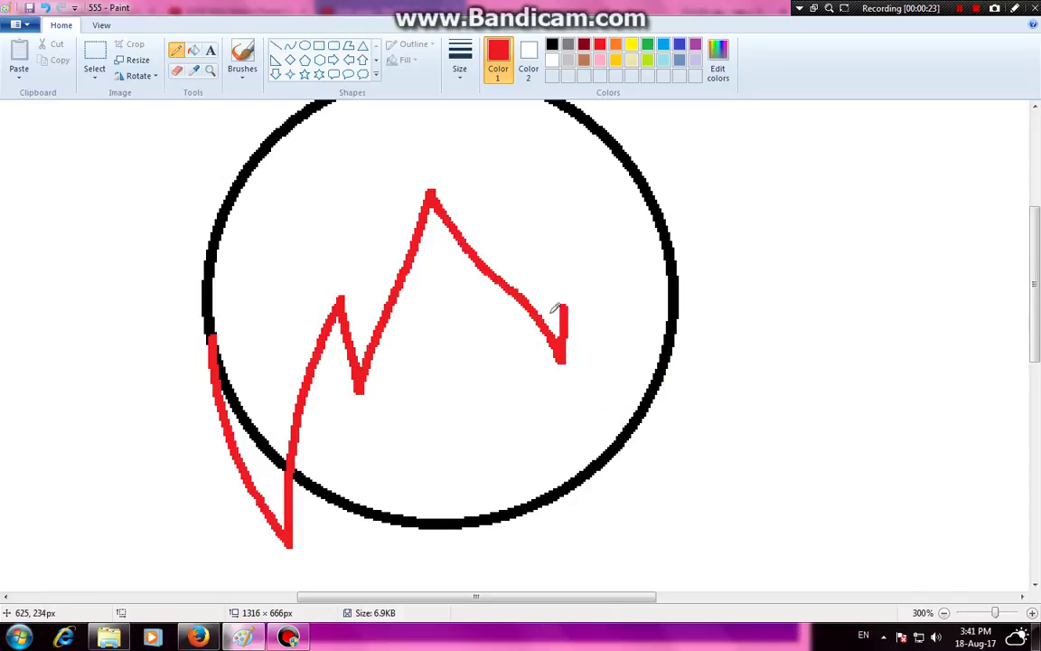
mouse_move(560, 296)
mouse_down()
mouse_move(592, 357)
mouse_move(626, 491)
mouse_move(662, 420)
mouse_move(666, 341)
mouse_up()
key(ctrl+z)
mouse_move(673, 288)
mouse_down()
mouse_move(667, 437)
mouse_move(644, 490)
mouse_move(610, 386)
mouse_move(562, 301)
mouse_up()
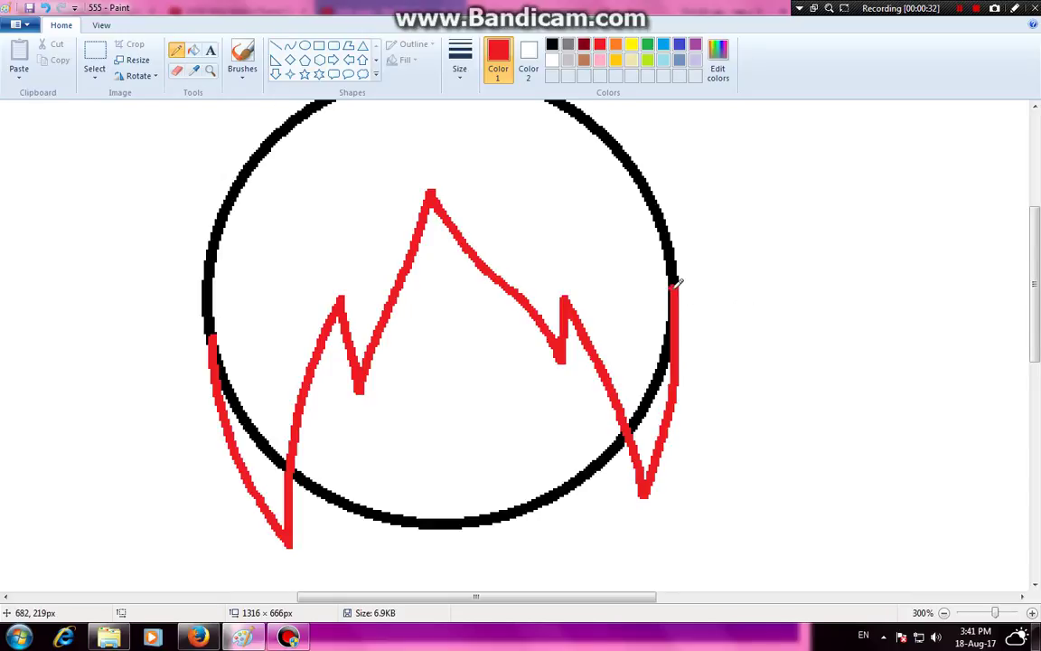
Use the fill tool to turn the circle arcs inside both hair locks white and recolour the red hair outline black
click(192, 49)
click(553, 45)
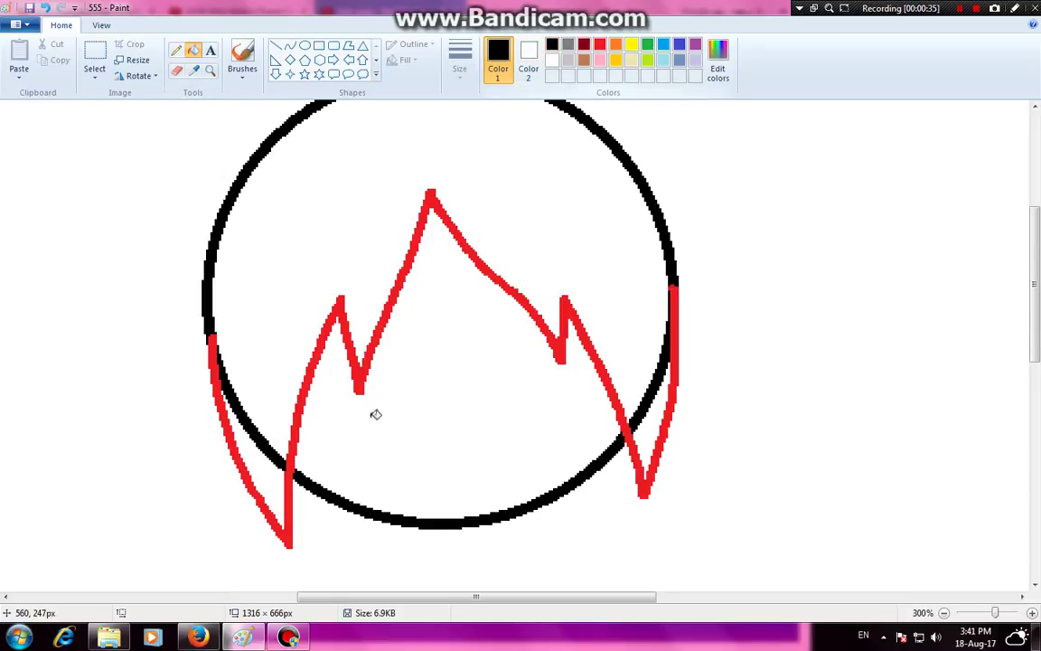
click(265, 470)
right_click(264, 471)
right_click(650, 426)
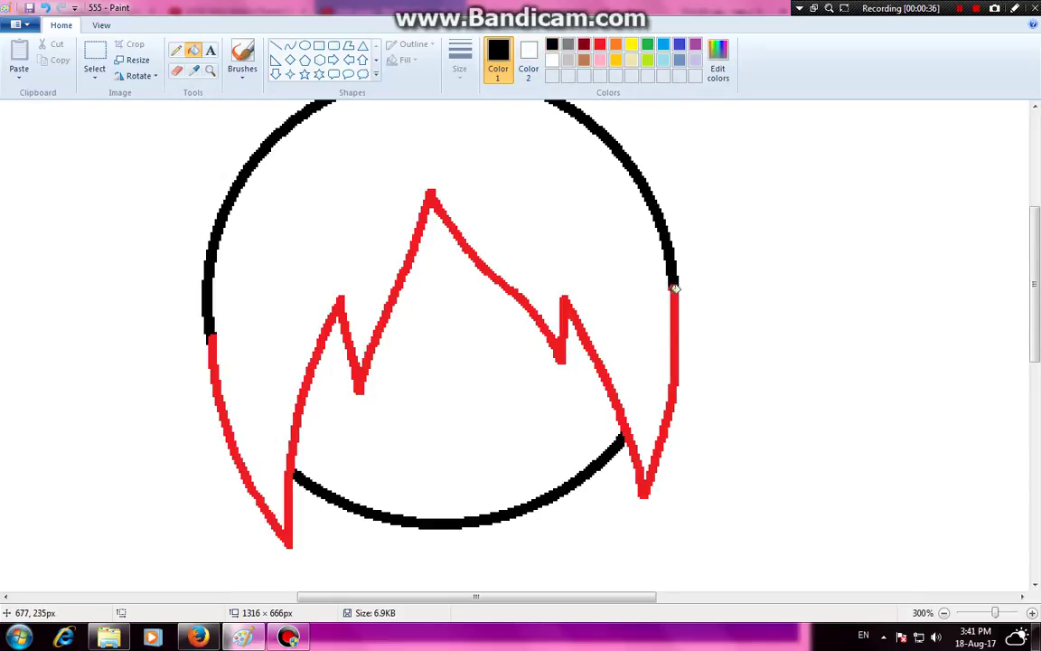
click(673, 286)
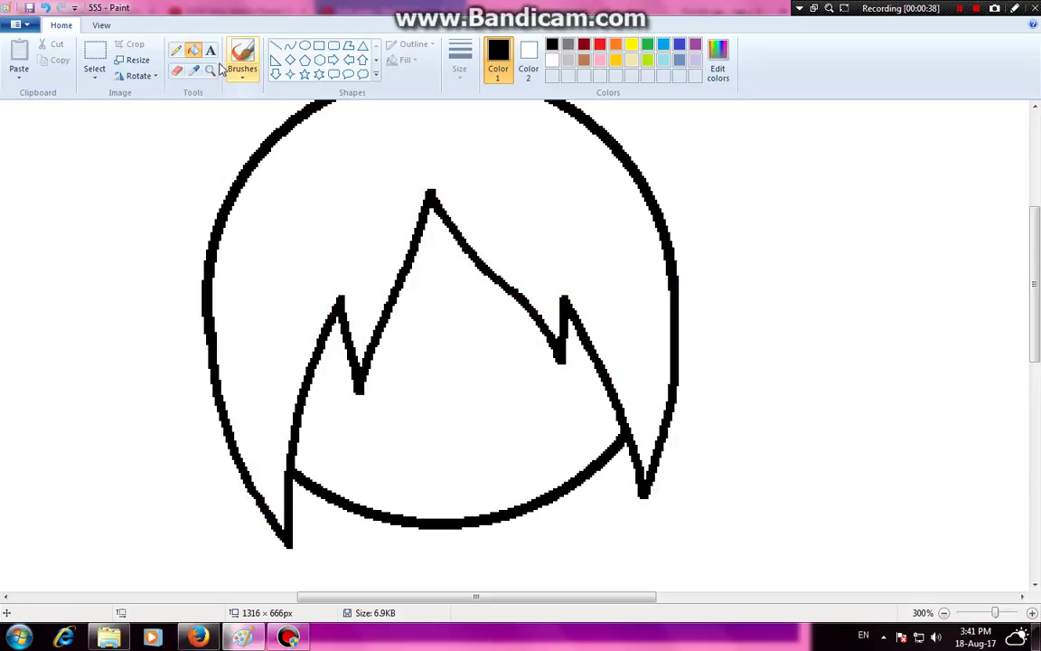
Draw an orange bow with a small round knot and two loops over the upper-left edge of the hair
click(176, 50)
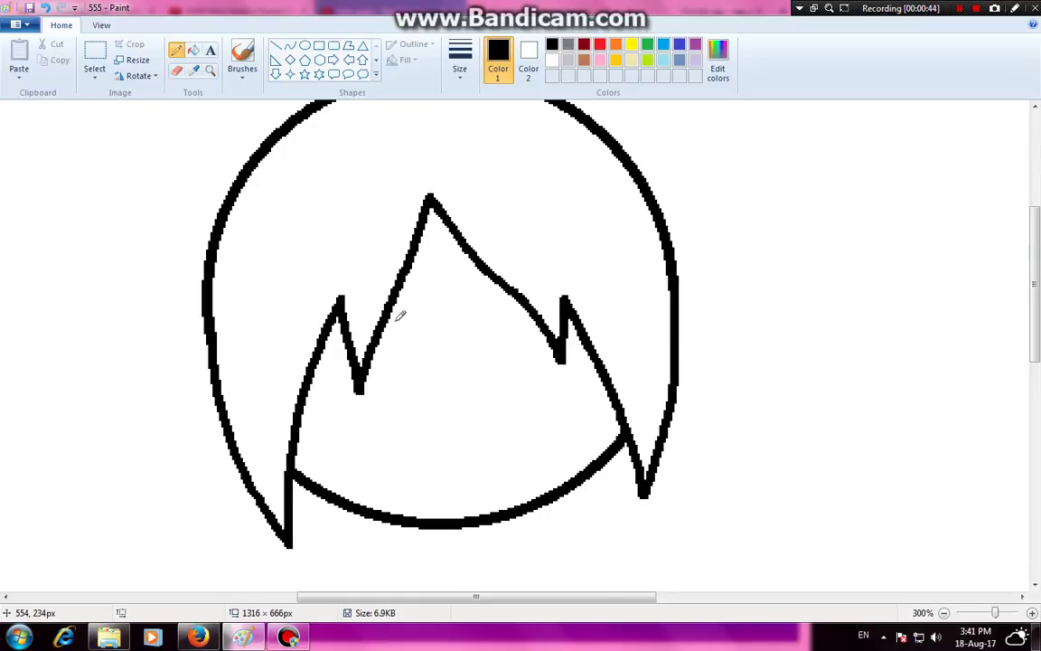
scroll(400, 315, up, 3)
click(615, 46)
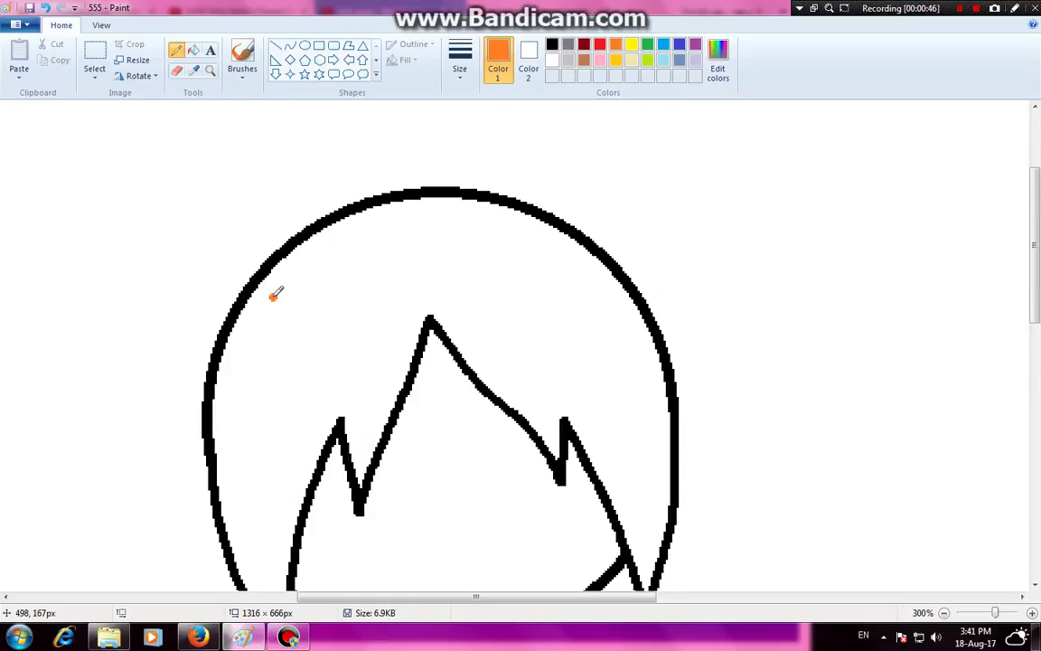
mouse_move(266, 300)
mouse_down()
mouse_move(272, 331)
mouse_move(291, 302)
mouse_move(280, 291)
mouse_move(203, 264)
mouse_up()
key(ctrl+z)
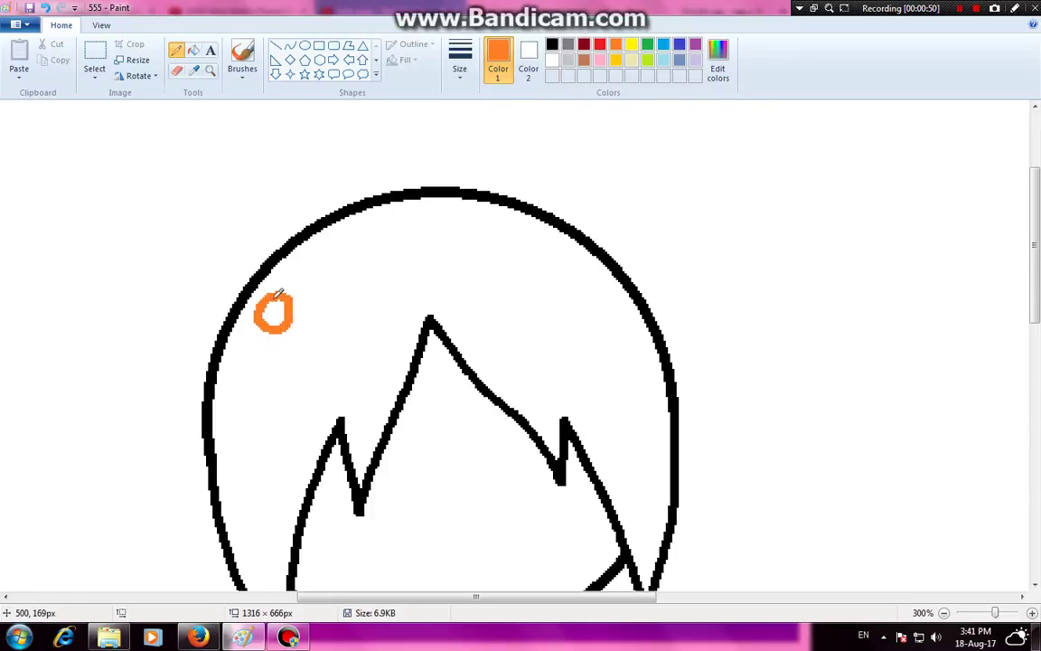
mouse_move(269, 294)
mouse_down()
mouse_move(202, 270)
mouse_move(185, 303)
mouse_move(206, 358)
mouse_move(233, 364)
mouse_move(325, 264)
mouse_move(355, 274)
mouse_move(363, 303)
mouse_move(341, 357)
mouse_move(320, 361)
mouse_move(293, 324)
mouse_up()
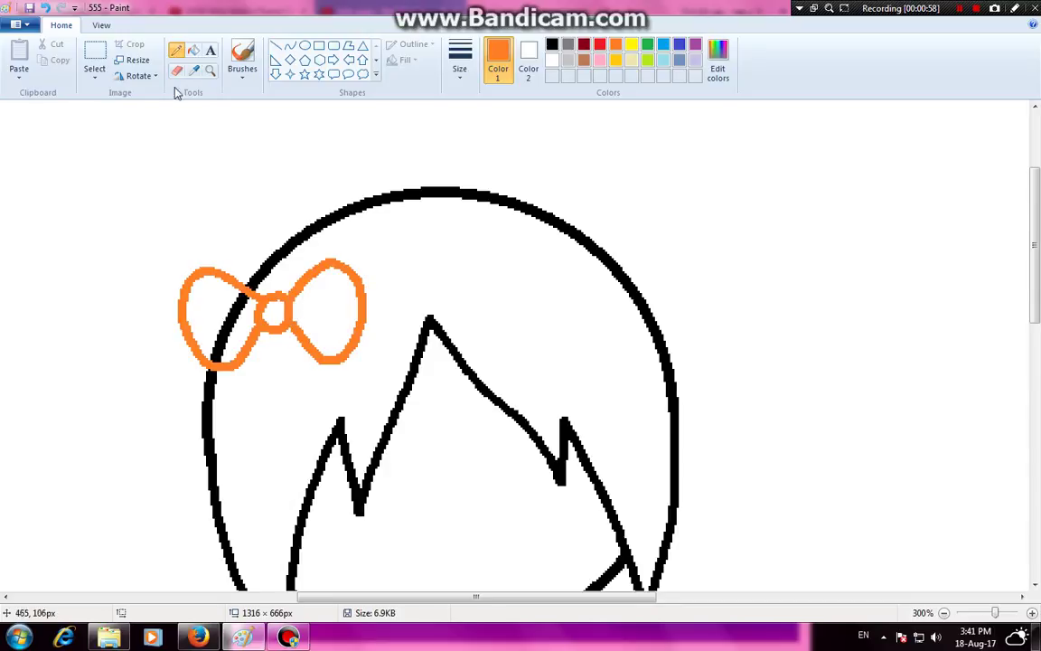
Fill the head outline inside the bow's left loop with white and recolour the orange bow outline black
click(195, 56)
click(552, 44)
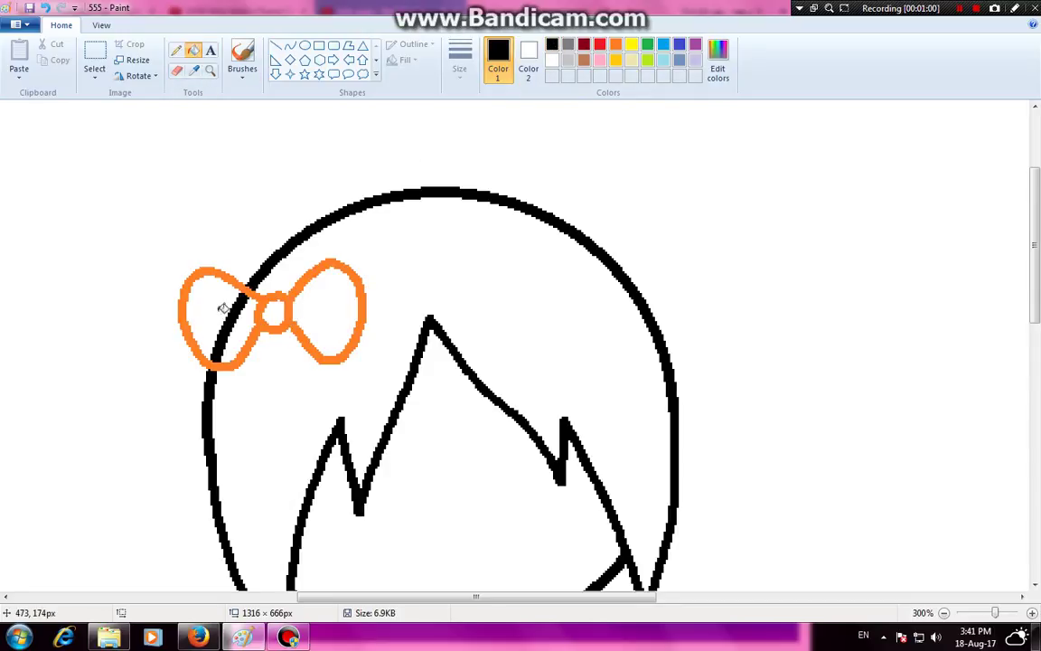
right_click(222, 308)
click(269, 299)
Draw black outlines for both eyes below the fringe, a rounded right one and a left one with a flat lower edge
click(175, 50)
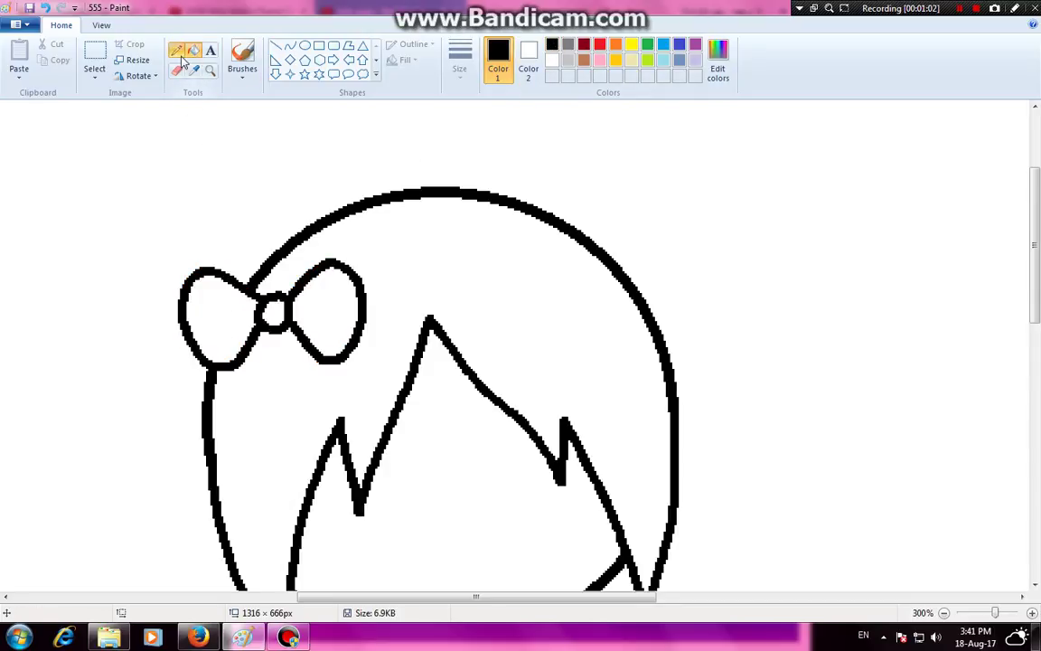
scroll(472, 348, down, 5)
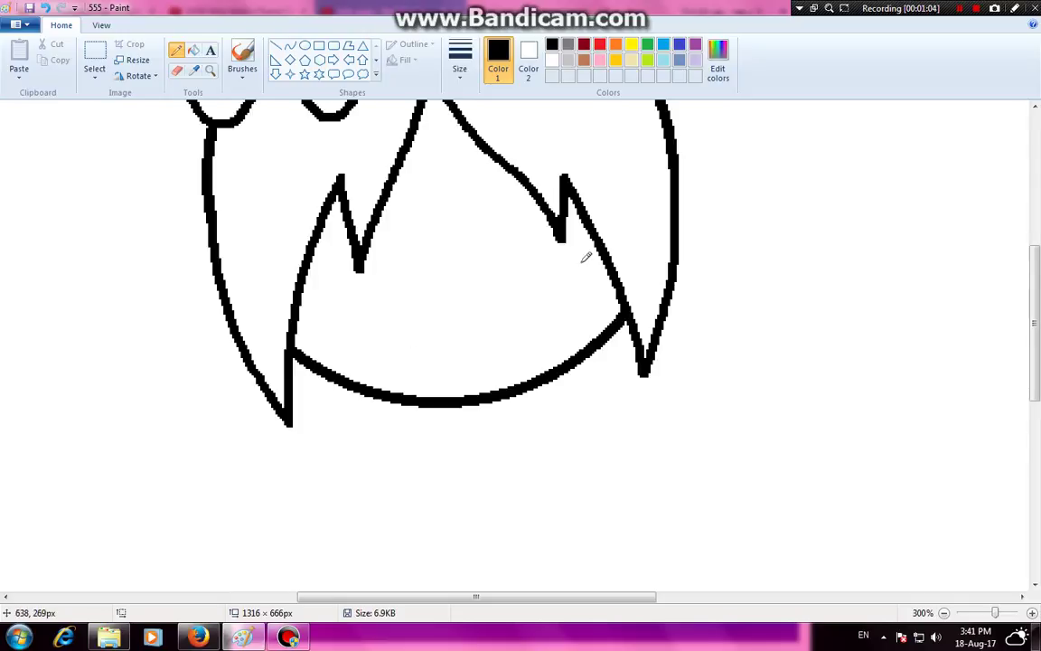
mouse_move(513, 175)
mouse_down()
mouse_move(484, 216)
mouse_move(476, 290)
mouse_move(497, 330)
mouse_up()
key(ctrl+z)
mouse_move(505, 168)
mouse_down()
mouse_move(487, 197)
mouse_move(491, 307)
mouse_move(513, 337)
mouse_move(575, 358)
mouse_up()
mouse_move(405, 136)
mouse_down()
mouse_move(420, 176)
mouse_move(414, 312)
mouse_up()
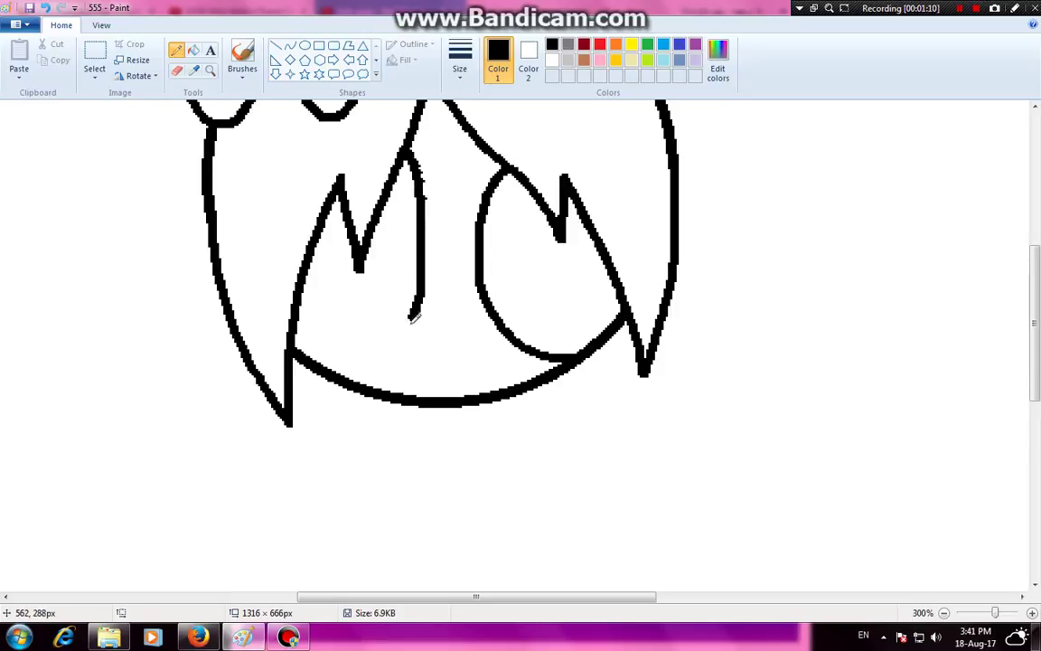
key(ctrl+z)
mouse_move(404, 158)
mouse_down()
mouse_move(419, 192)
mouse_move(420, 322)
mouse_move(305, 316)
mouse_up()
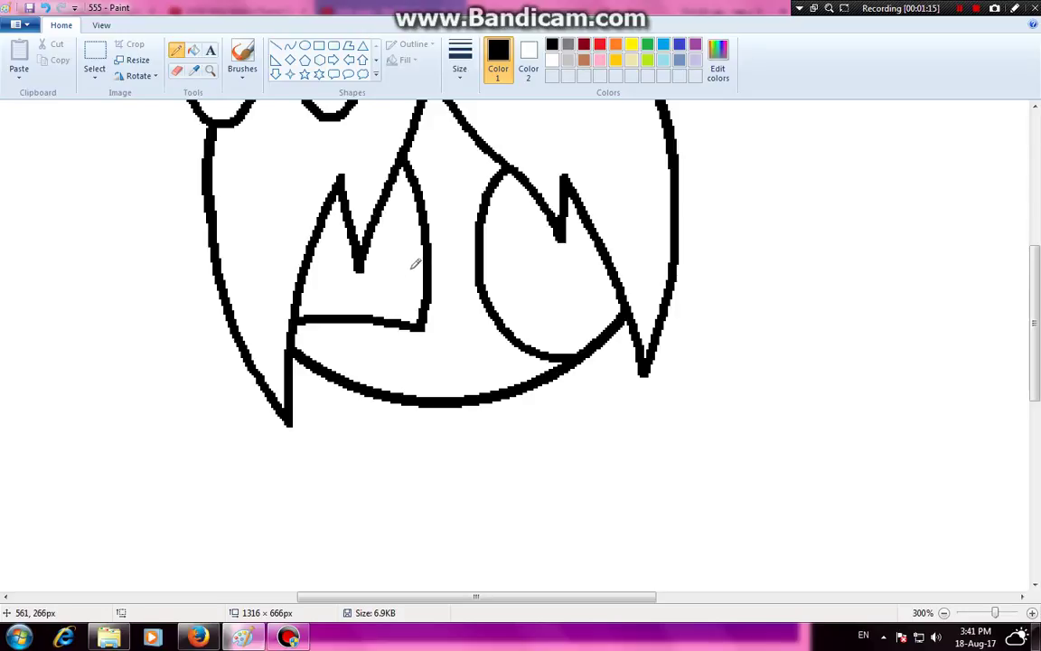
Draw a wavy, nearly horizontal line across the left eye at the tip of the fringe
drag(419, 264, 322, 263)
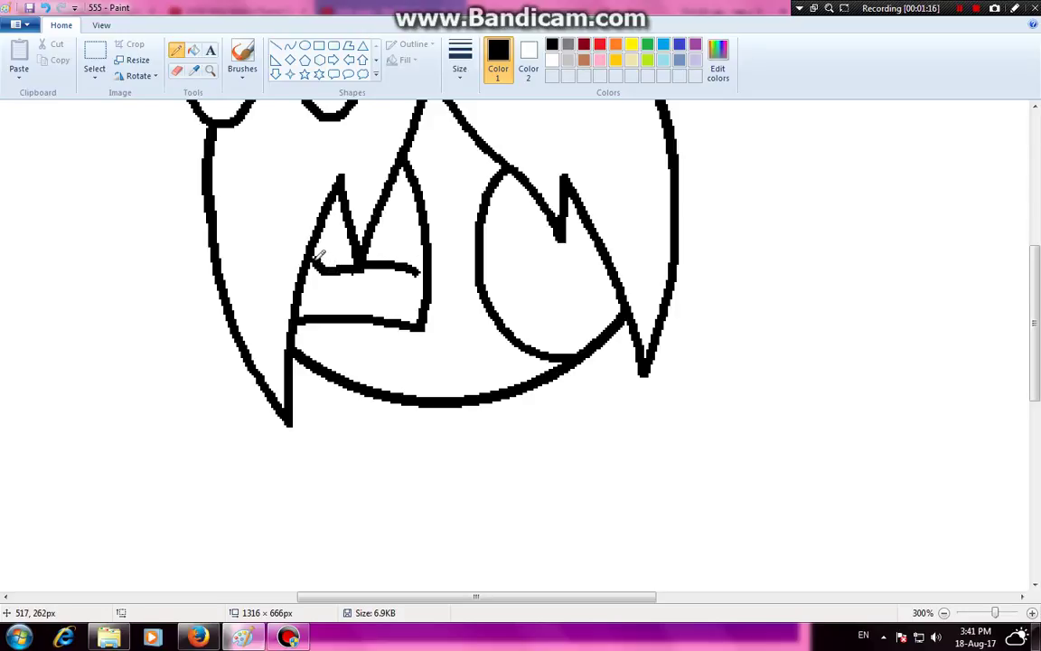
key(ctrl+z)
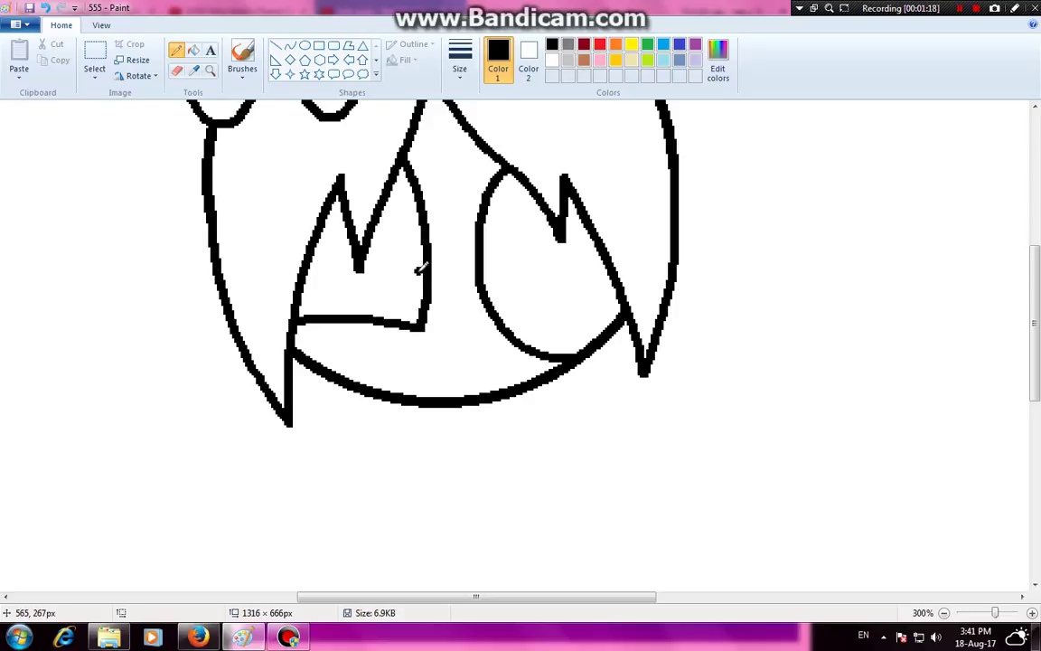
mouse_move(421, 270)
mouse_down()
mouse_move(377, 264)
mouse_move(336, 276)
mouse_up()
key(ctrl+z)
mouse_move(416, 275)
mouse_down()
mouse_move(380, 261)
mouse_move(322, 256)
mouse_up()
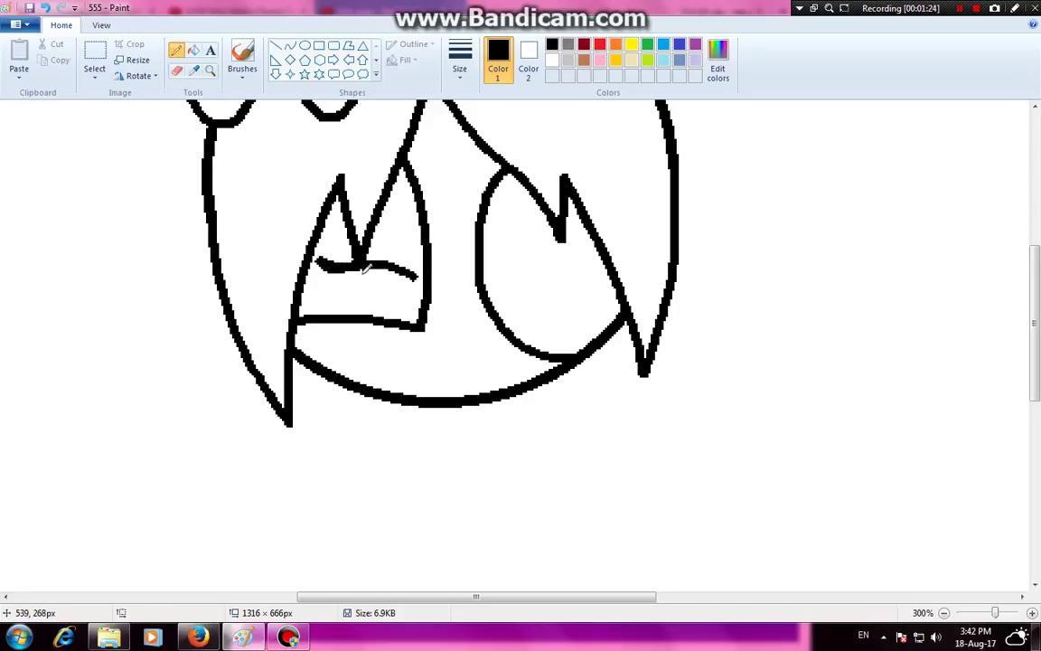
Add an oval pupil of about 17 × 20 px to the right eye and draw a large curved iris around it
click(304, 45)
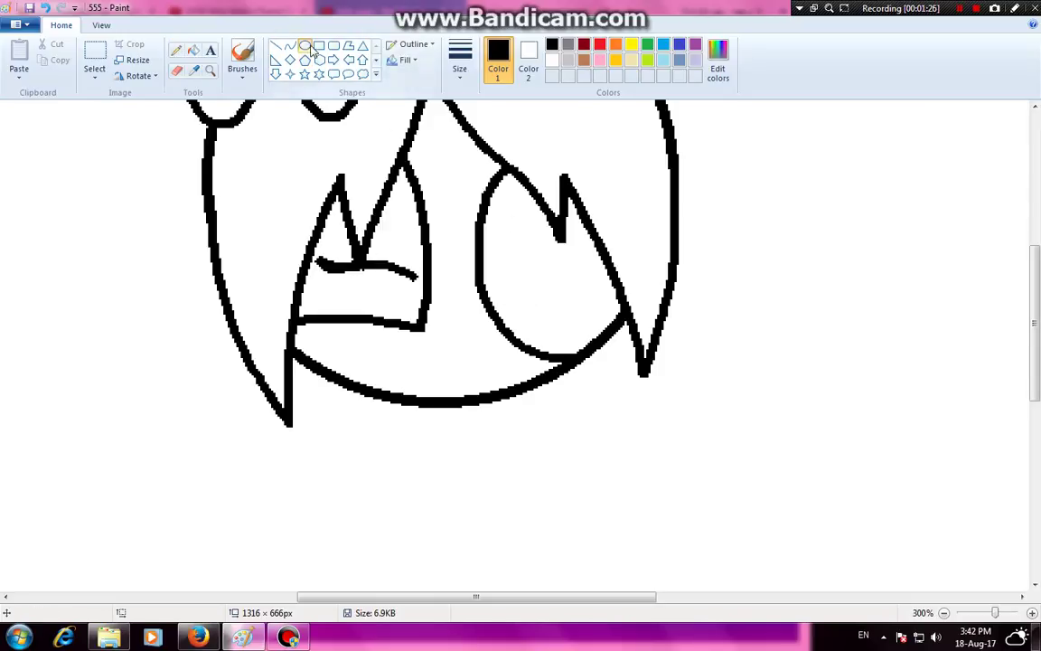
mouse_move(501, 240)
mouse_down()
mouse_move(538, 284)
mouse_move(528, 267)
mouse_up()
click(179, 51)
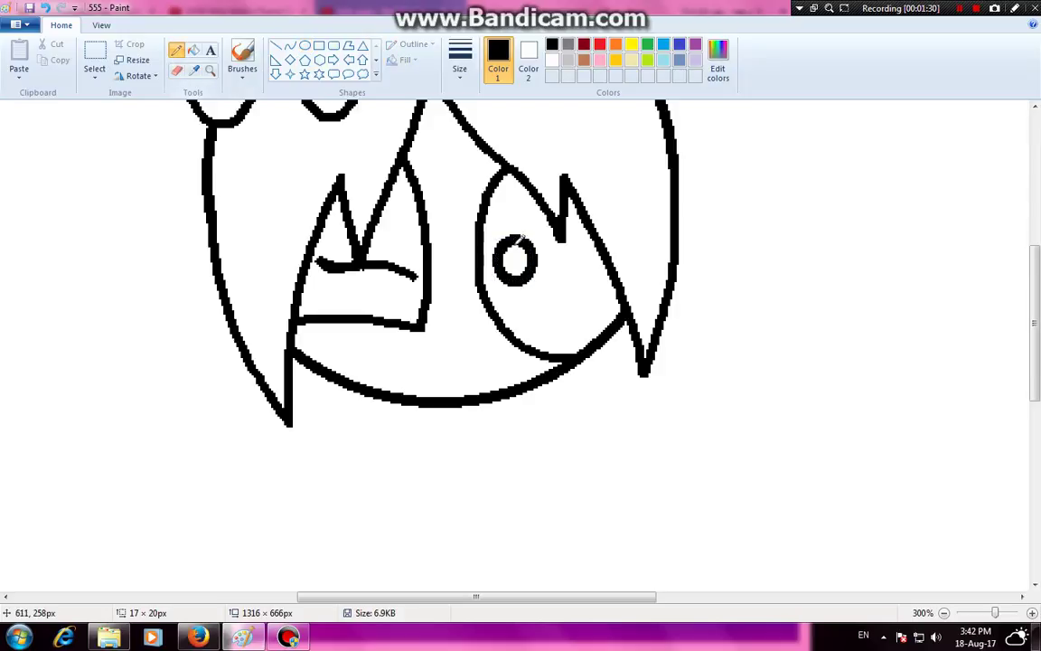
mouse_move(491, 204)
mouse_down()
mouse_move(525, 191)
mouse_move(563, 227)
mouse_move(561, 283)
mouse_move(538, 310)
mouse_move(543, 333)
mouse_move(574, 291)
mouse_move(573, 241)
mouse_move(539, 200)
mouse_move(494, 194)
mouse_up()
key(ctrl+z)
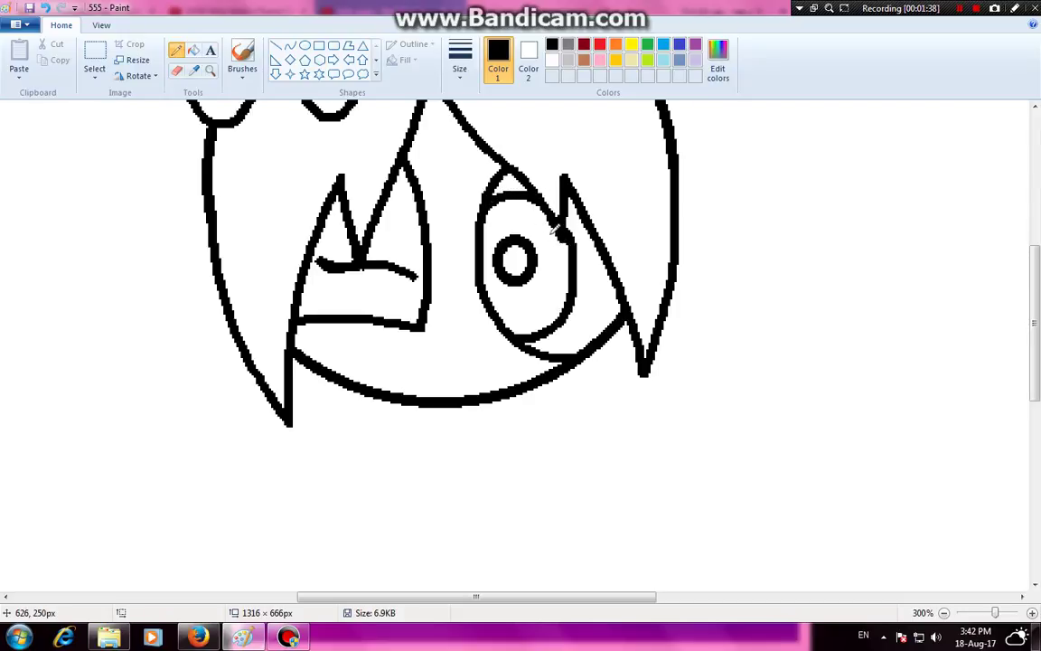
Draw a small open mouth with a curved tongue just above the chin line
scroll(454, 422, down, 3)
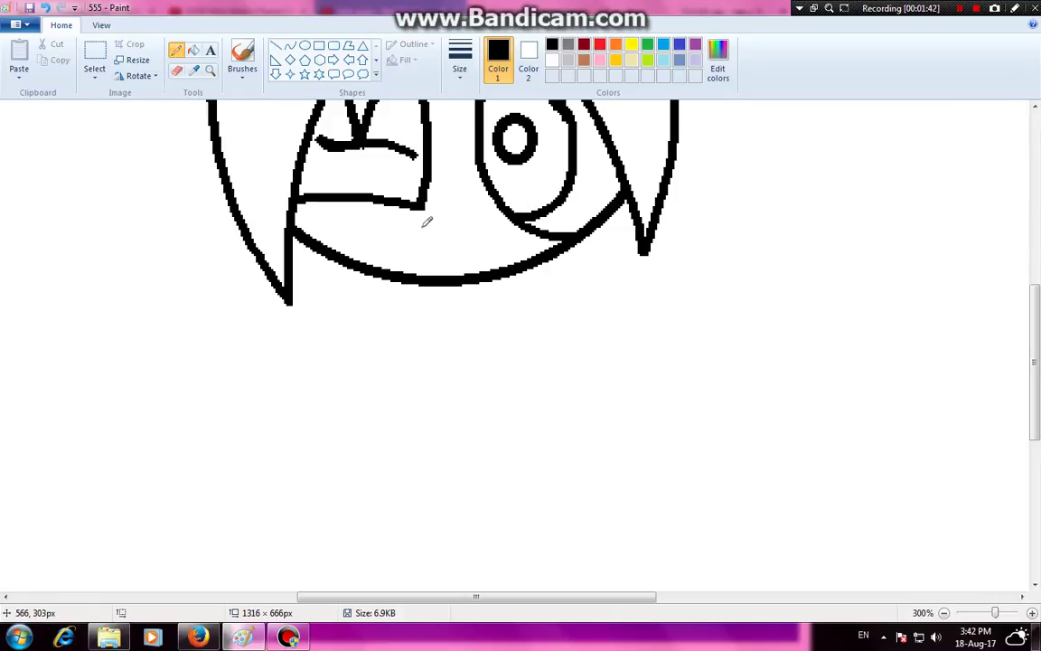
mouse_move(420, 227)
mouse_down()
mouse_move(472, 240)
mouse_move(419, 228)
mouse_move(412, 249)
mouse_move(426, 266)
mouse_move(461, 272)
mouse_move(478, 237)
mouse_move(421, 231)
mouse_move(412, 259)
mouse_move(426, 274)
mouse_move(456, 272)
mouse_move(470, 238)
mouse_move(418, 252)
mouse_move(455, 261)
mouse_up()
key(ctrl+z)
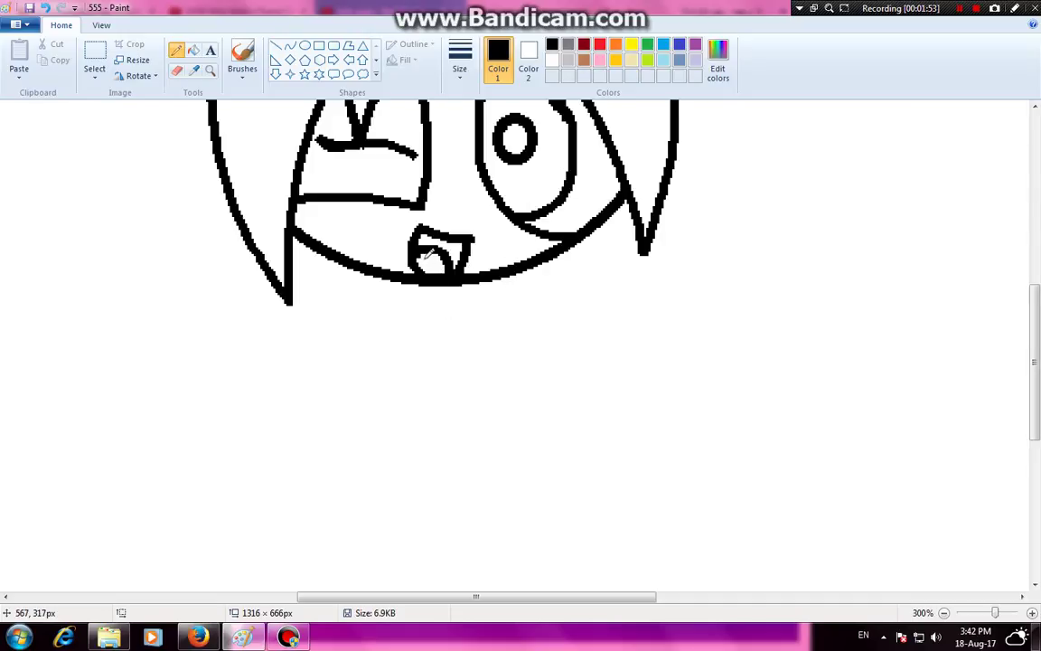
Draw a dress outline flaring out below the head, with a small V-shaped collar under the chin
scroll(550, 237, up, 3)
scroll(511, 389, down, 6)
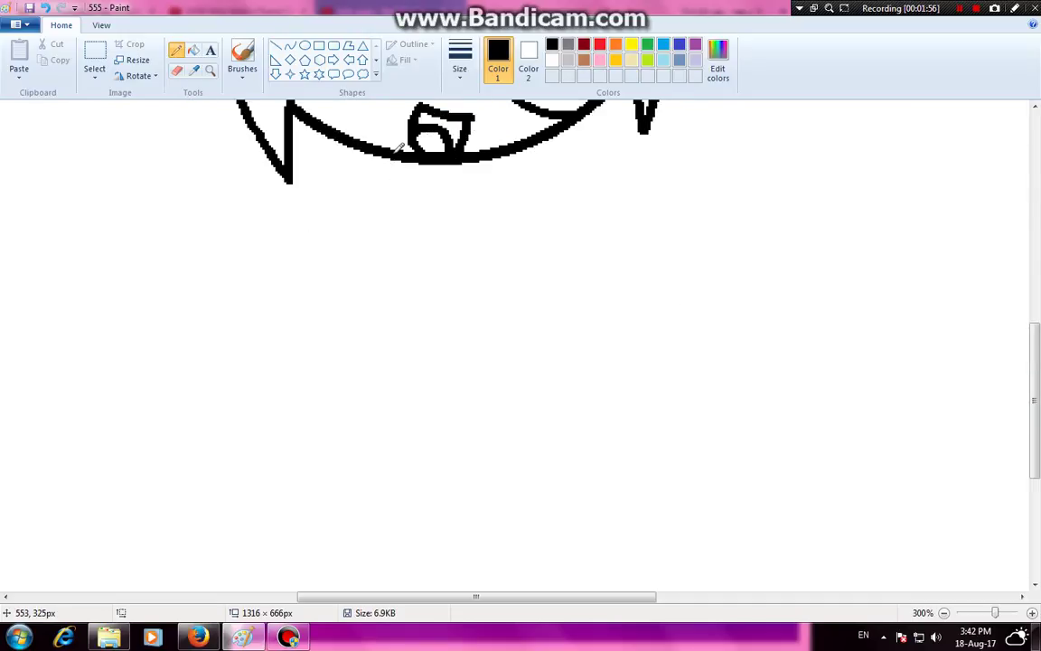
mouse_move(392, 156)
mouse_down()
mouse_move(351, 346)
mouse_move(298, 417)
mouse_move(369, 450)
mouse_move(442, 459)
mouse_move(515, 450)
mouse_move(566, 420)
mouse_move(516, 372)
mouse_up()
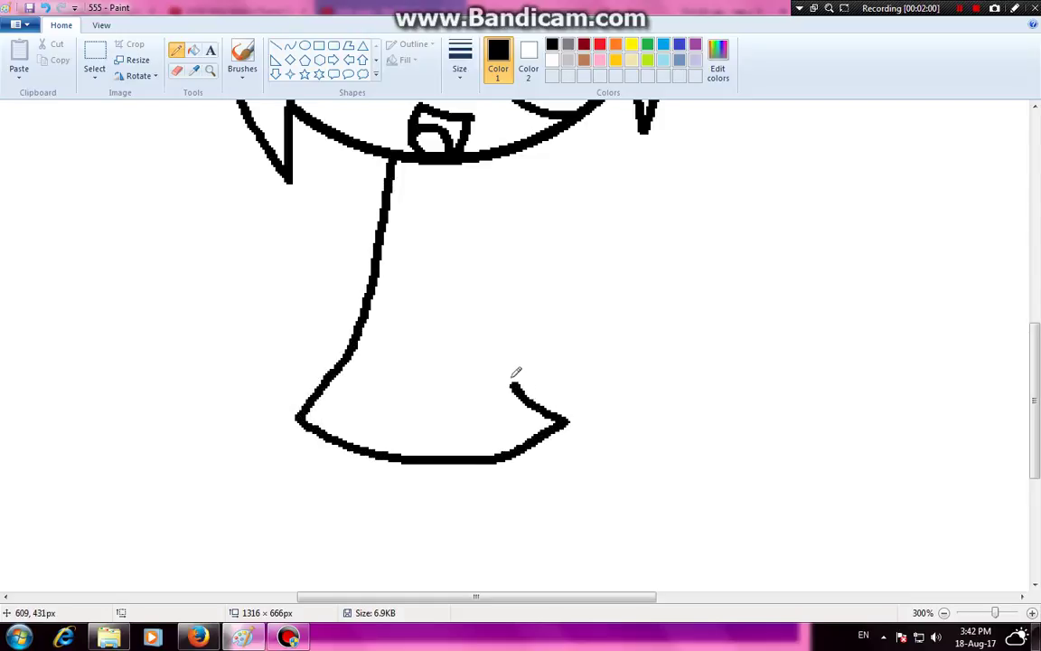
key(ctrl+z)
mouse_move(570, 419)
mouse_down()
mouse_move(505, 332)
mouse_move(497, 155)
mouse_up()
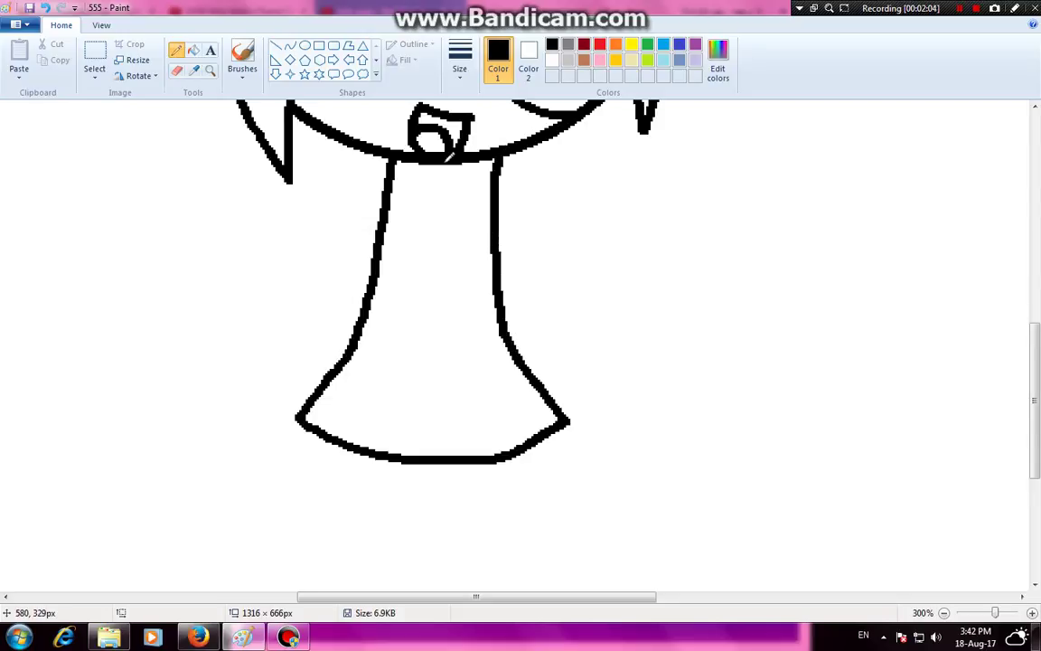
mouse_move(428, 165)
mouse_down()
mouse_move(441, 178)
mouse_move(462, 156)
mouse_up()
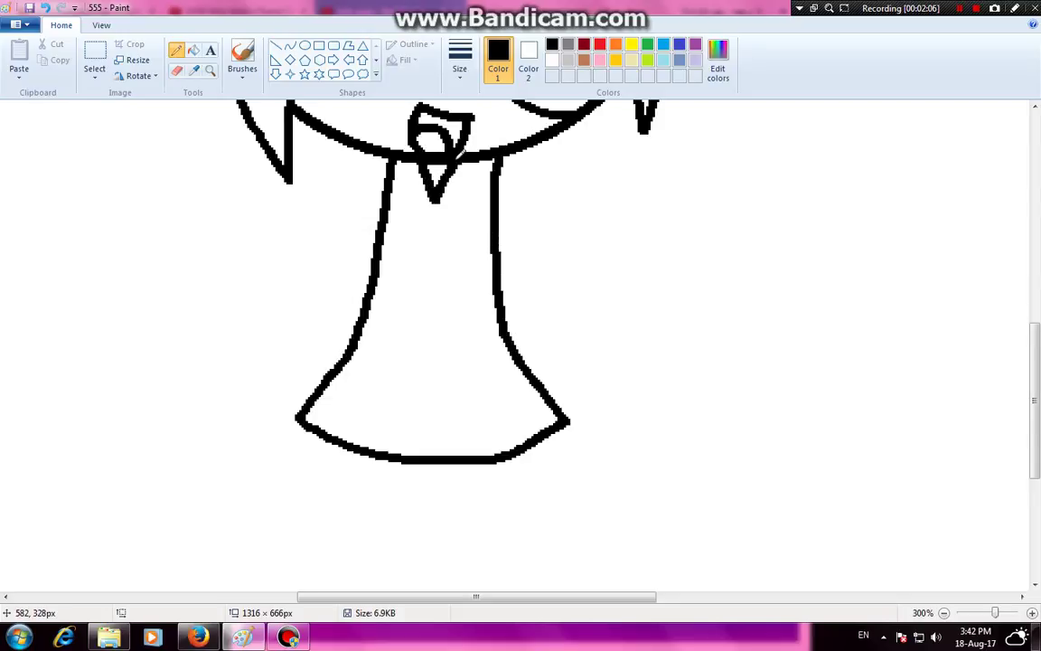
drag(380, 262, 495, 259)
drag(365, 313, 499, 309)
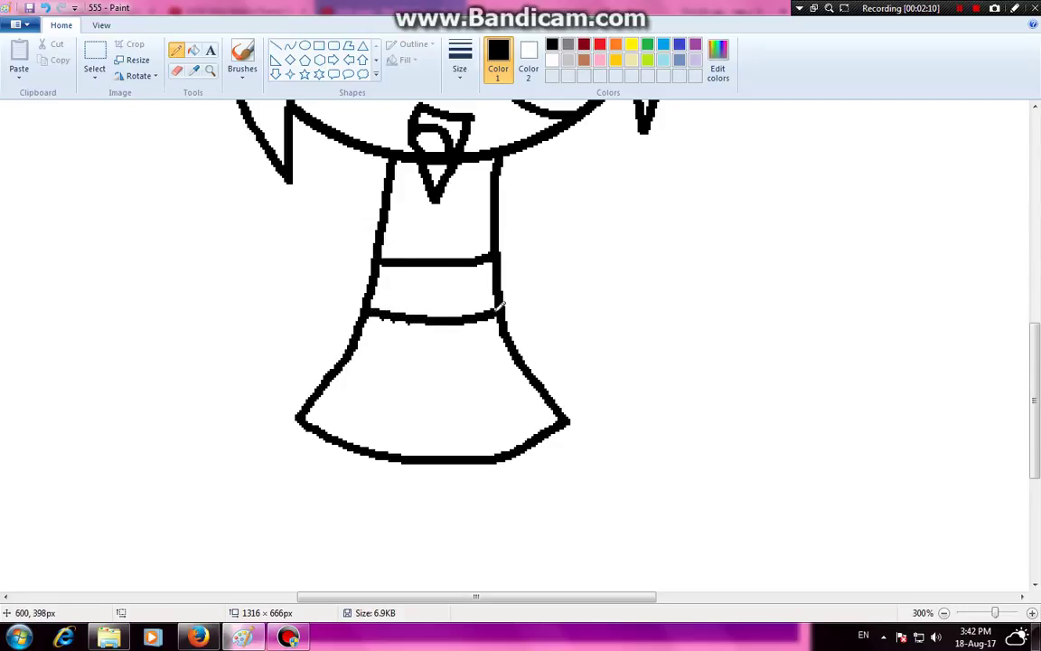
click(45, 7)
click(45, 8)
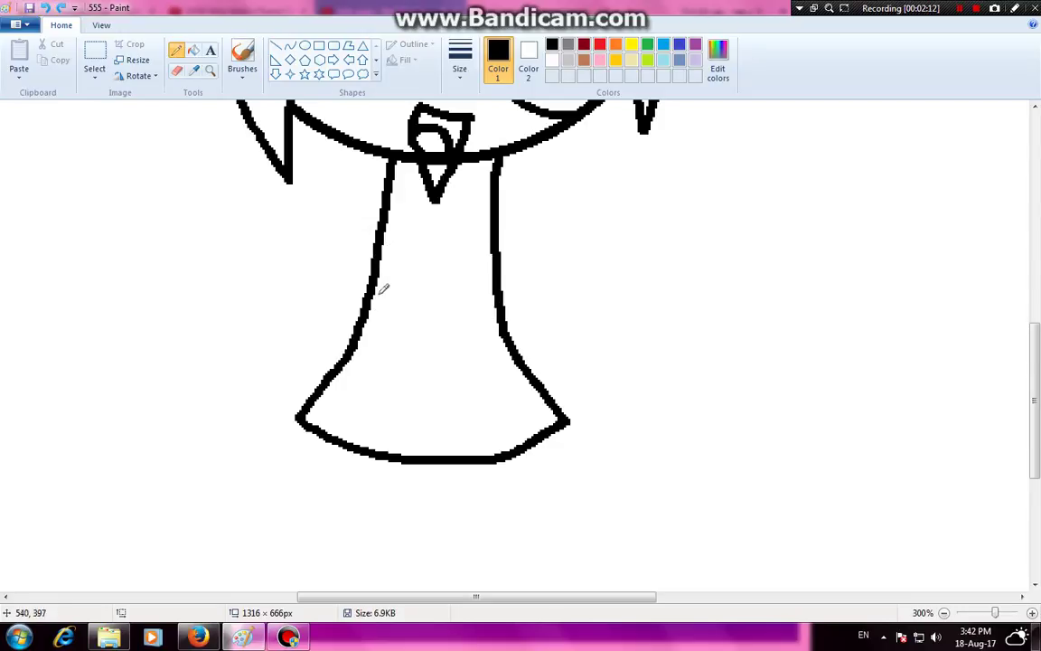
Draw two horizontal lines across the dress's waist to form a belt
drag(379, 273, 496, 271)
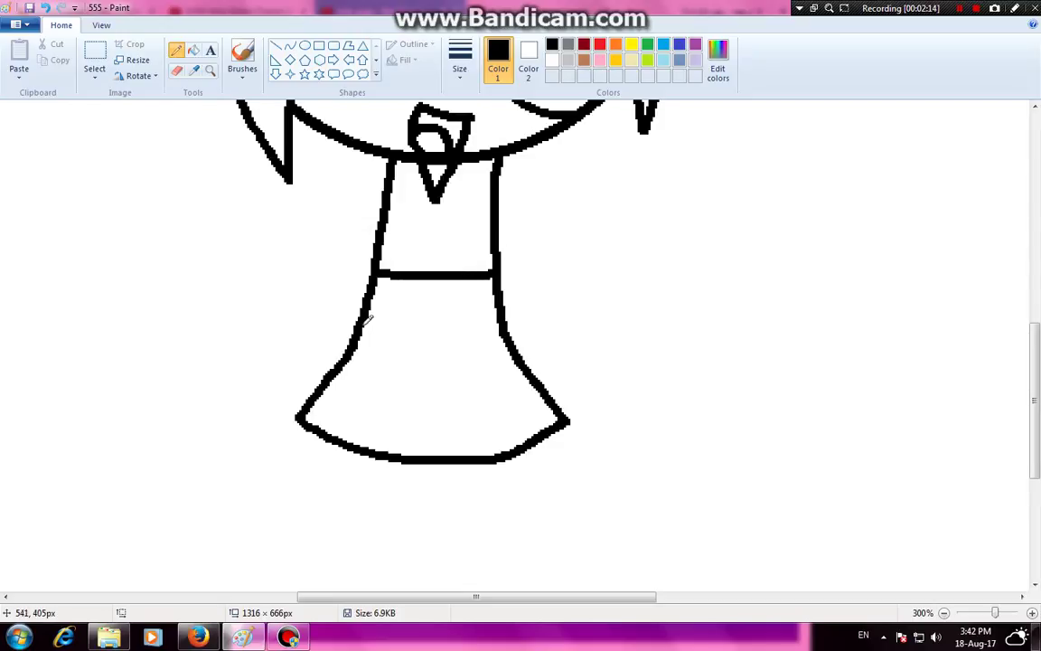
drag(361, 331, 501, 331)
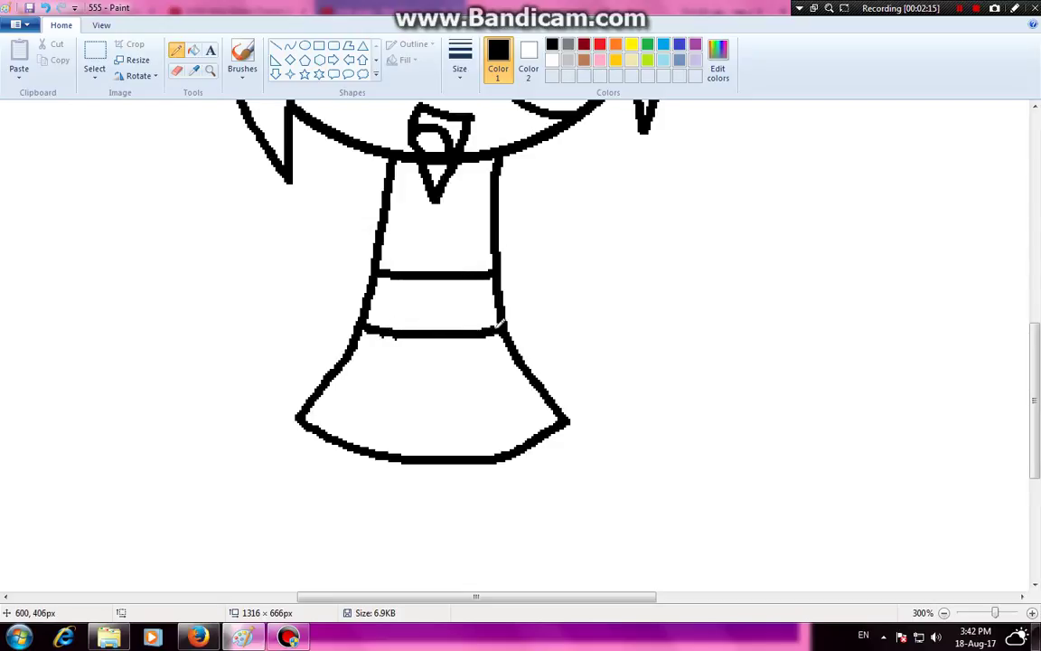
Add two heart shapes with a thinner outline, one about 22 × 20 px on the chest and one at the skirt's lower left
click(376, 74)
click(277, 91)
click(459, 65)
click(480, 133)
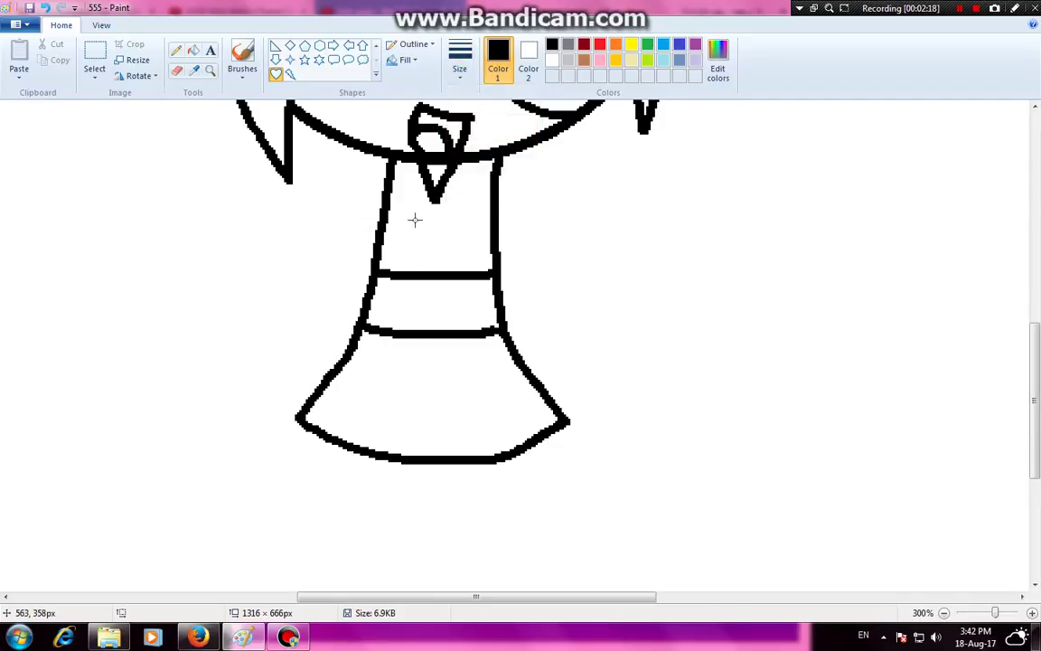
drag(414, 219, 458, 259)
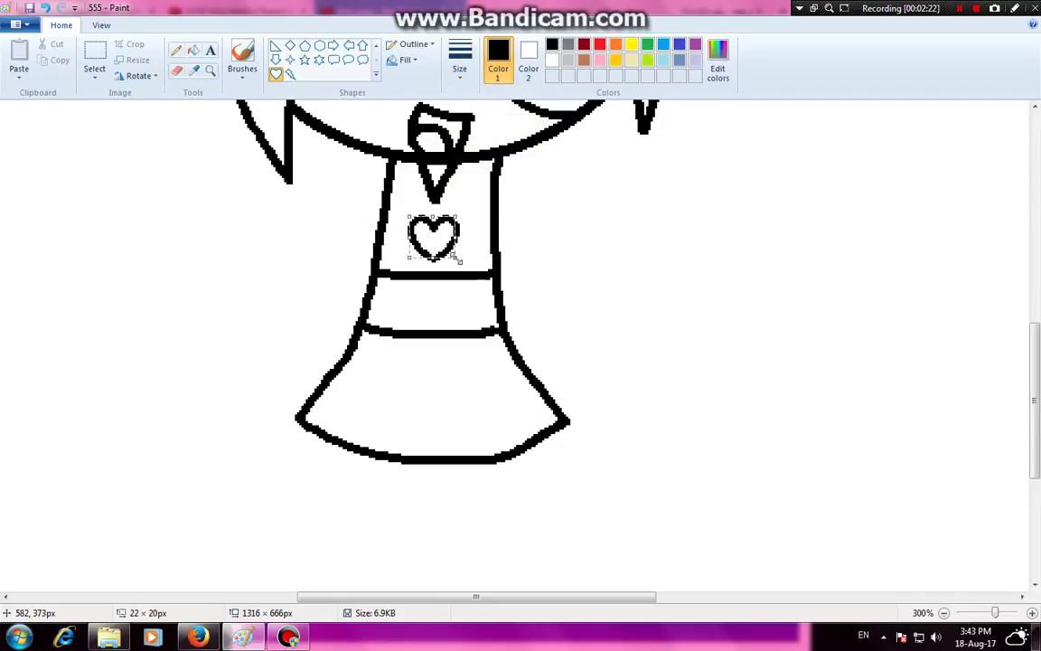
drag(338, 387, 392, 421)
click(484, 296)
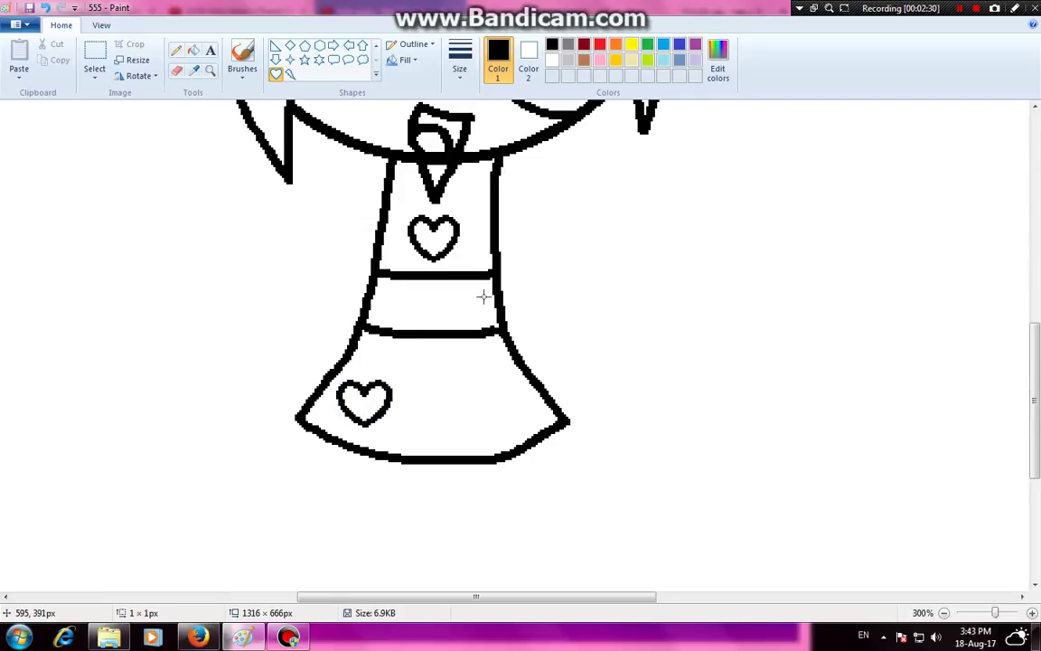
Draw the left leg freehand below the skirt, widening into a large rounded foot and closing up to the hem
click(176, 50)
scroll(427, 404, down, 3)
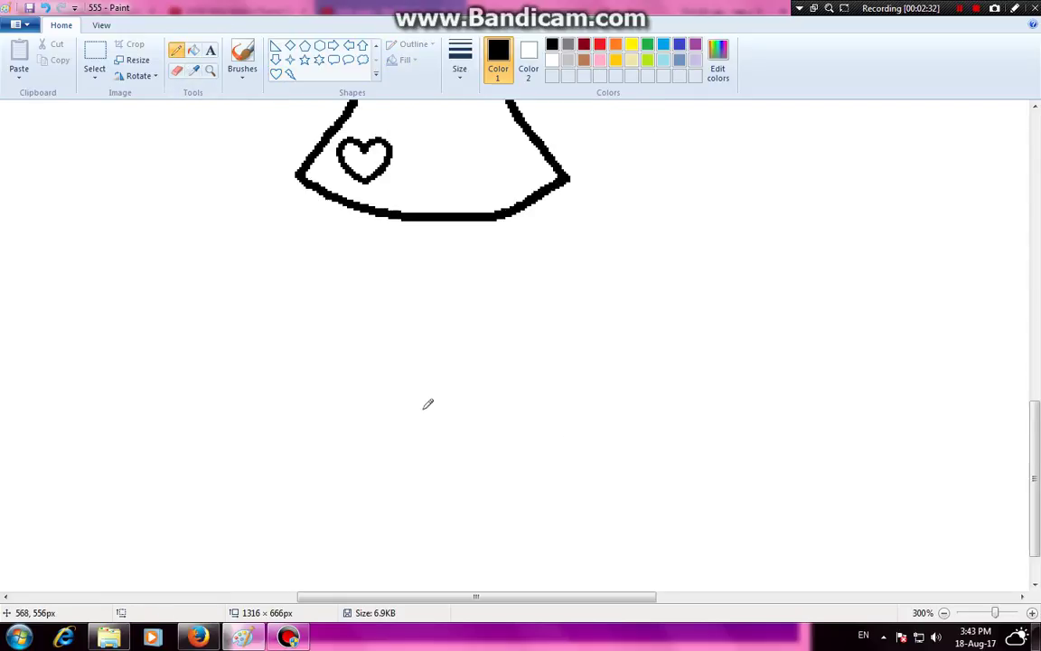
drag(417, 218, 386, 344)
key(ctrl+z)
mouse_move(432, 214)
mouse_down()
mouse_move(389, 371)
mouse_move(343, 449)
mouse_move(322, 463)
mouse_move(294, 459)
mouse_move(260, 417)
mouse_move(257, 371)
mouse_move(337, 226)
mouse_up()
key(ctrl+z)
mouse_move(431, 219)
mouse_down()
mouse_move(405, 363)
mouse_move(361, 429)
mouse_move(322, 443)
mouse_move(282, 430)
mouse_move(262, 371)
mouse_move(348, 247)
mouse_up()
drag(355, 207, 342, 256)
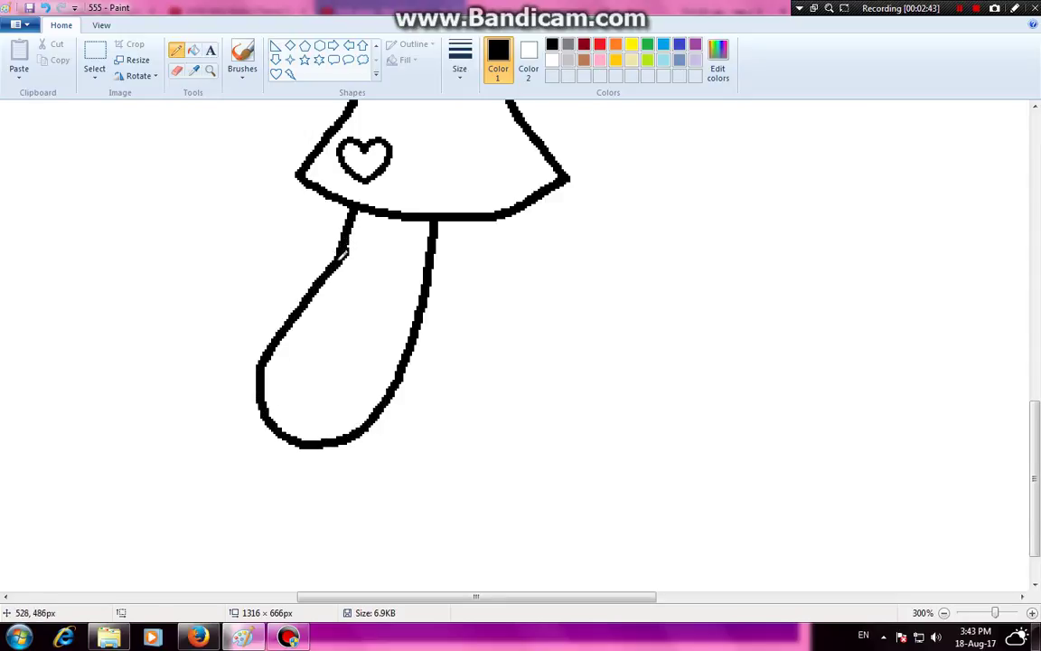
Draw a curved shoe line across the left foot and a small V-shaped notch below it
drag(295, 316, 404, 360)
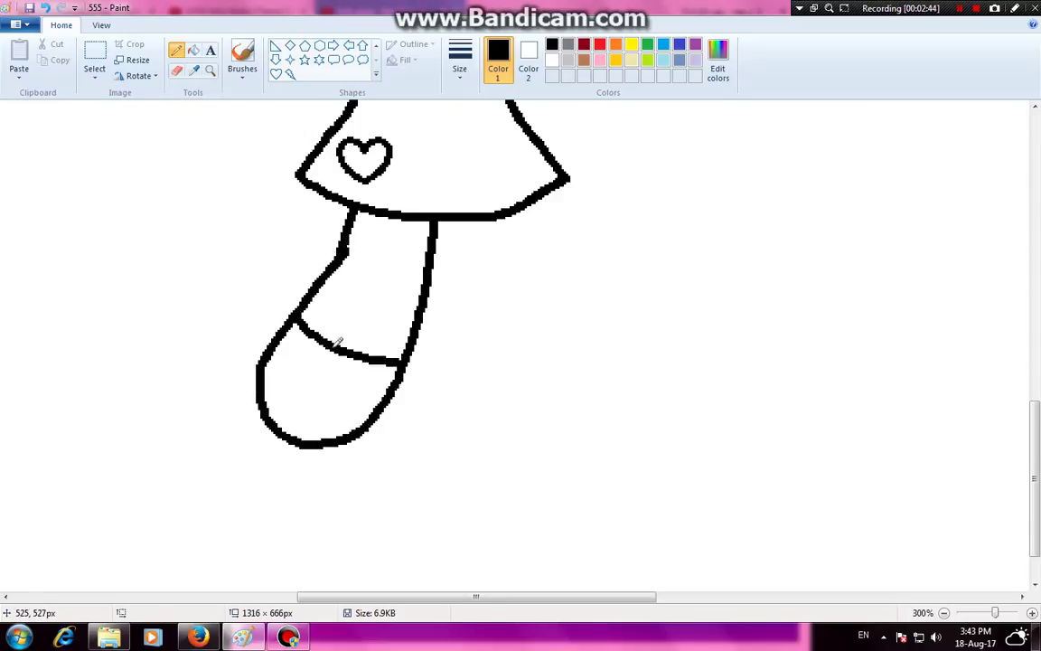
mouse_move(321, 345)
mouse_down()
mouse_move(323, 401)
mouse_move(366, 355)
mouse_up()
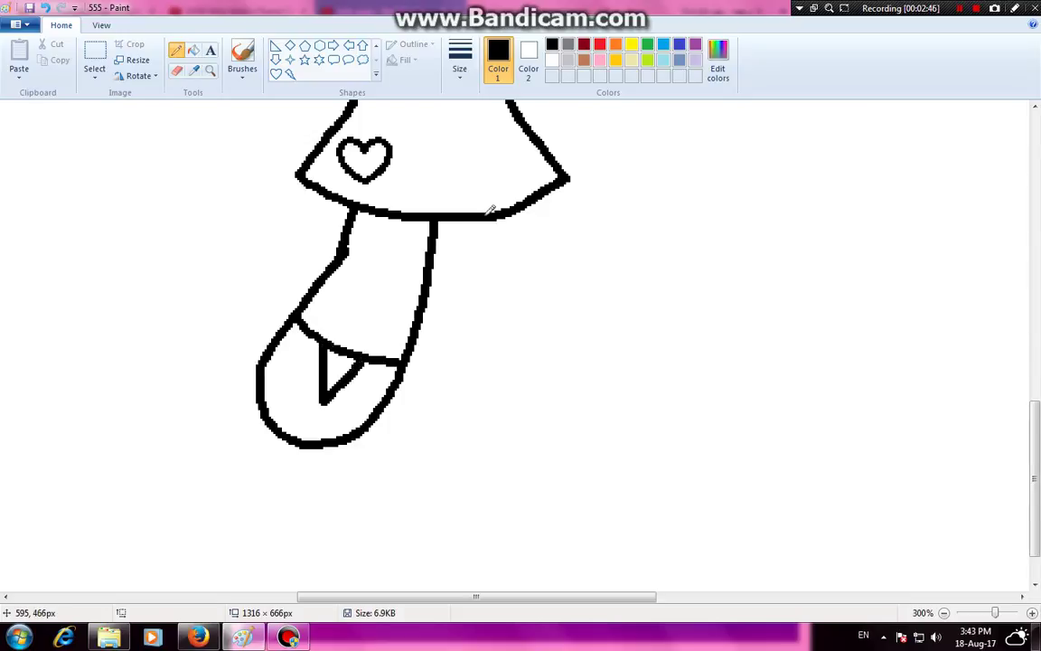
Try to draw the right leg partly behind the left one, with a shoe line and V notch, and undo it
mouse_move(492, 217)
mouse_down()
mouse_move(511, 331)
mouse_move(482, 363)
mouse_up()
key(ctrl+z)
drag(493, 217, 495, 273)
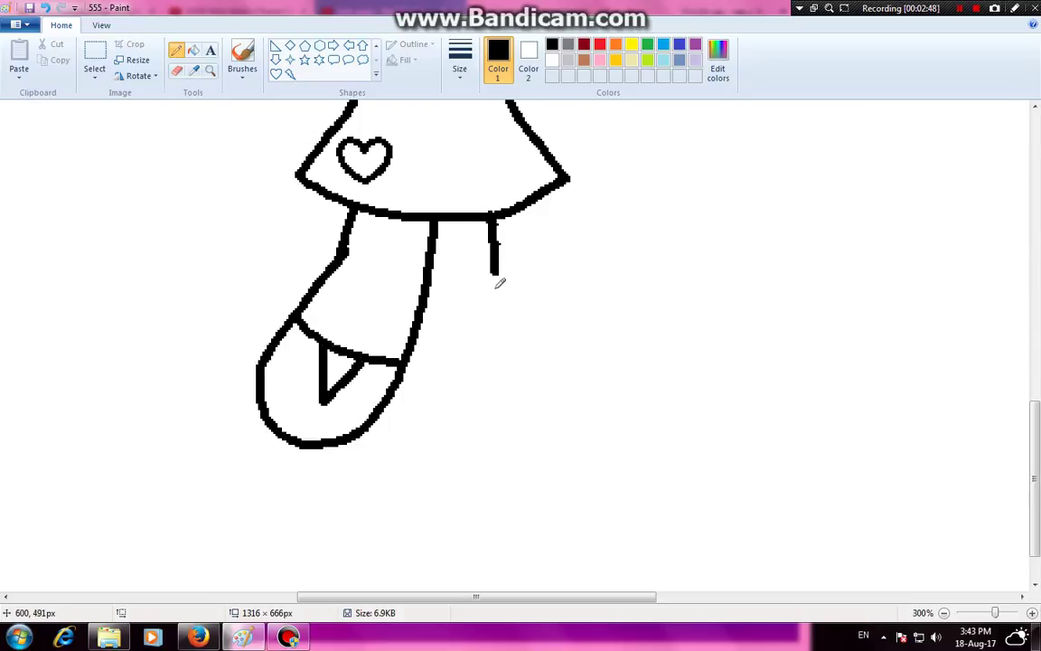
key(ctrl+z)
mouse_move(508, 210)
mouse_down()
mouse_move(503, 288)
mouse_move(486, 345)
mouse_move(406, 401)
mouse_move(482, 356)
mouse_move(502, 304)
mouse_move(504, 215)
mouse_up()
key(ctrl+z)
mouse_move(417, 337)
mouse_down()
mouse_move(490, 330)
mouse_move(436, 338)
mouse_move(447, 378)
mouse_move(468, 339)
mouse_up()
scroll(468, 343, up, 3)
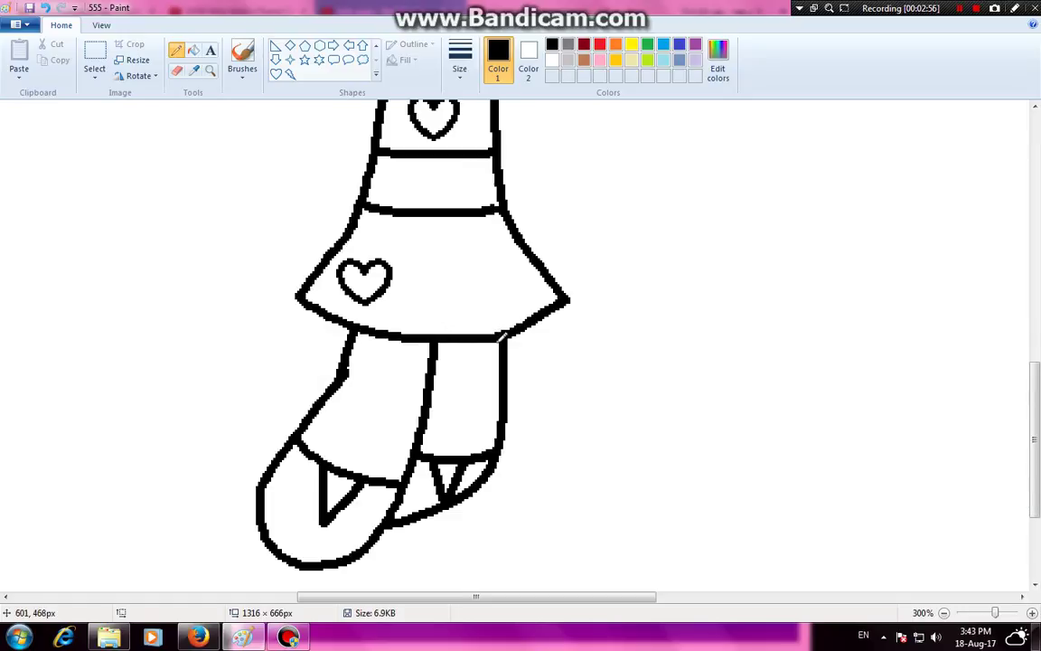
click(47, 8)
click(47, 8)
click(47, 8)
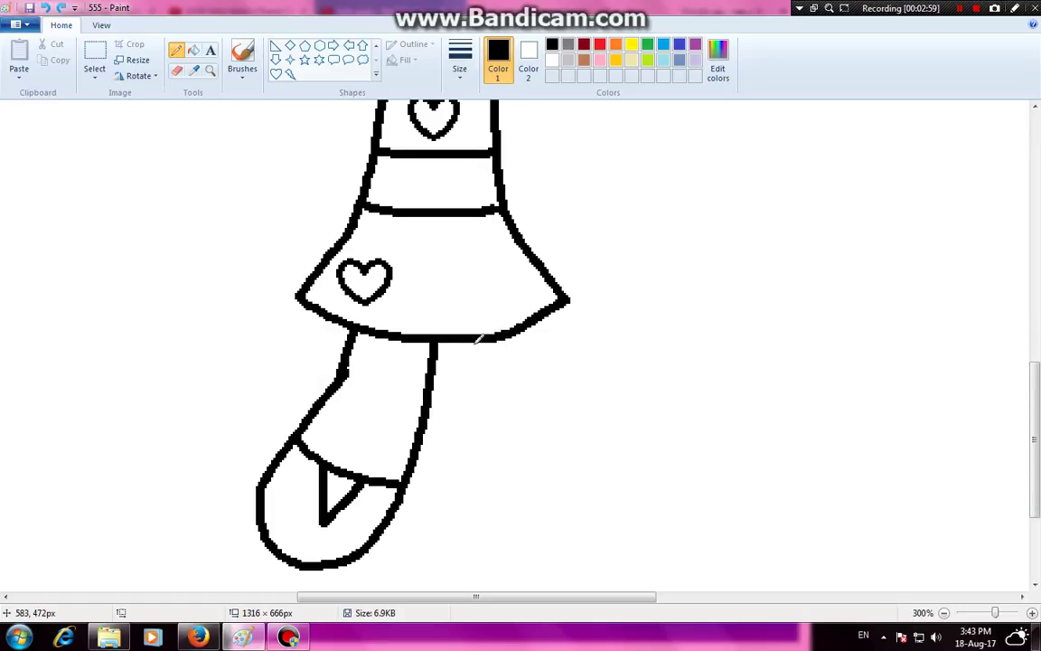
Try two curved versions of the right leg running from the hem to the left leg, undoing each
mouse_move(503, 333)
mouse_down()
mouse_move(502, 409)
mouse_move(484, 452)
mouse_move(408, 472)
mouse_up()
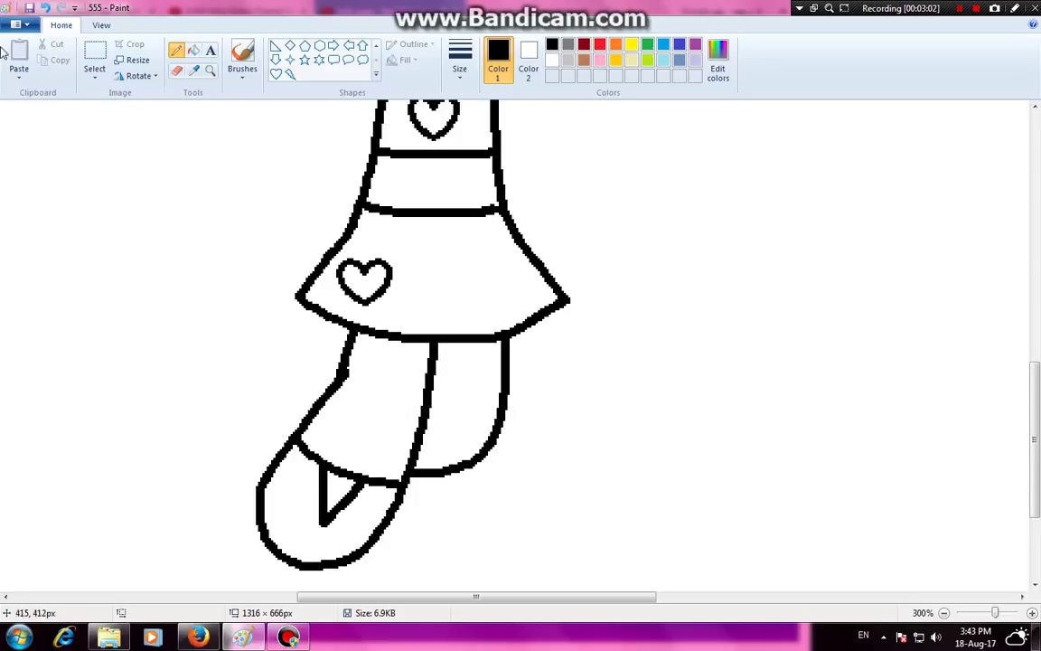
click(47, 8)
mouse_move(493, 339)
mouse_down()
mouse_move(476, 441)
mouse_move(408, 489)
mouse_up()
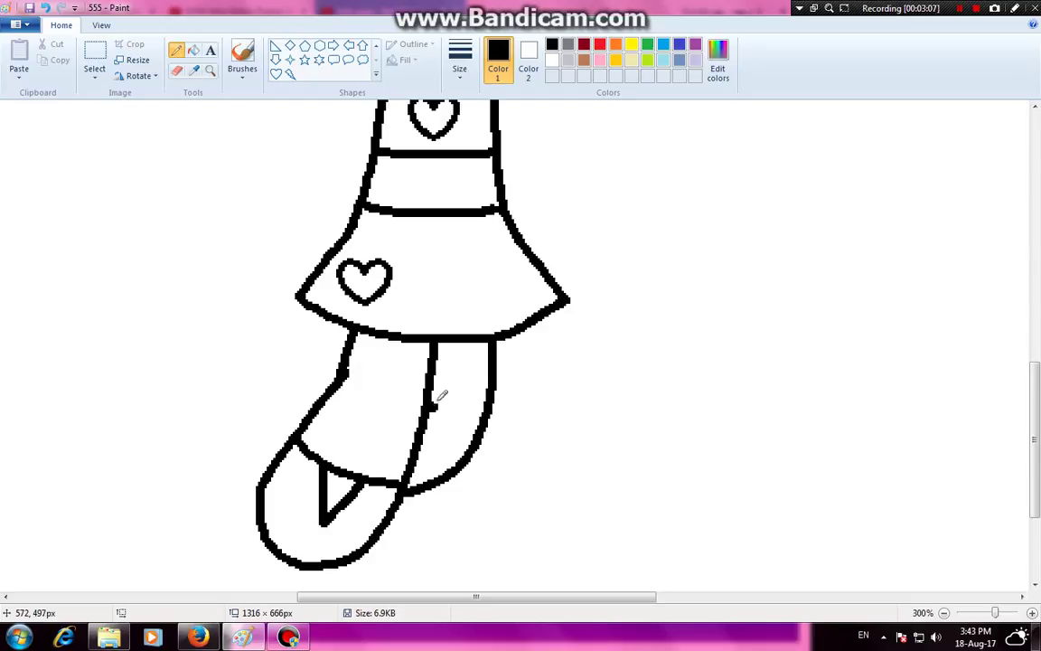
click(50, 7)
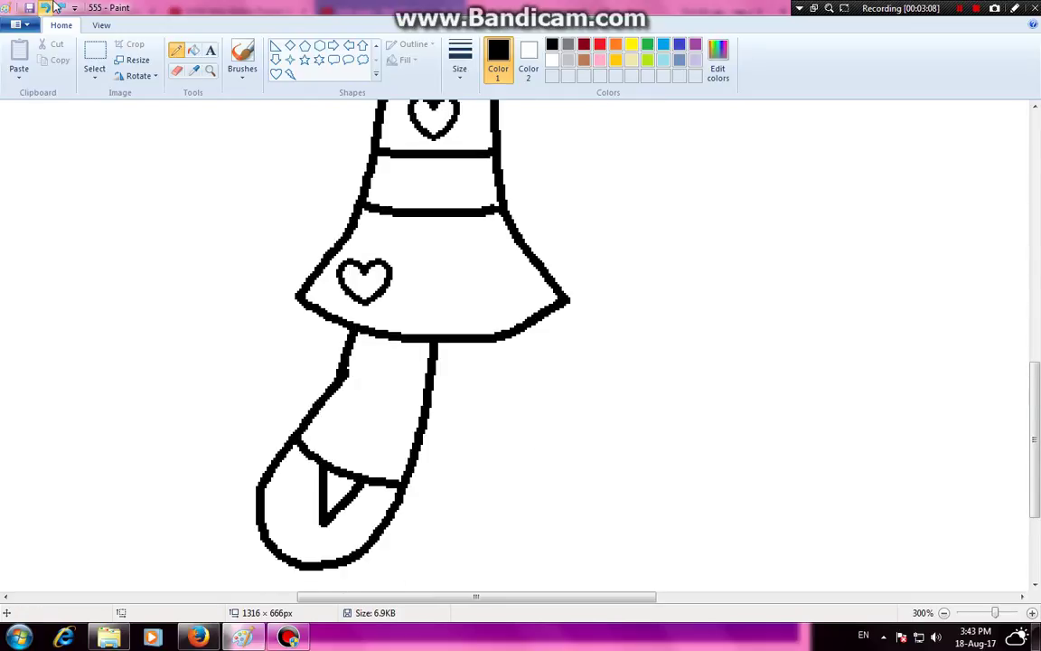
Undo the left leg and its shoe details back to the bare skirt hem
click(50, 7)
click(49, 7)
click(50, 7)
click(49, 7)
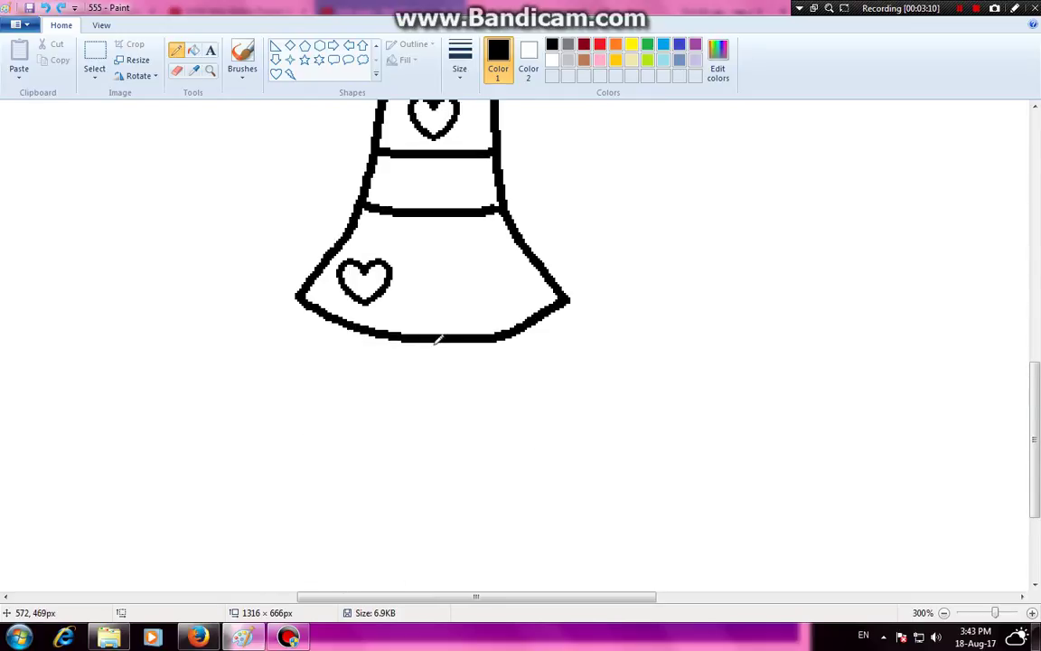
Draw the left leg bent up behind the skirt with a rounded foot, a shoe line and a small notch
mouse_move(433, 346)
mouse_down()
mouse_move(369, 399)
mouse_move(258, 342)
mouse_move(221, 247)
mouse_move(263, 206)
mouse_move(333, 246)
mouse_up()
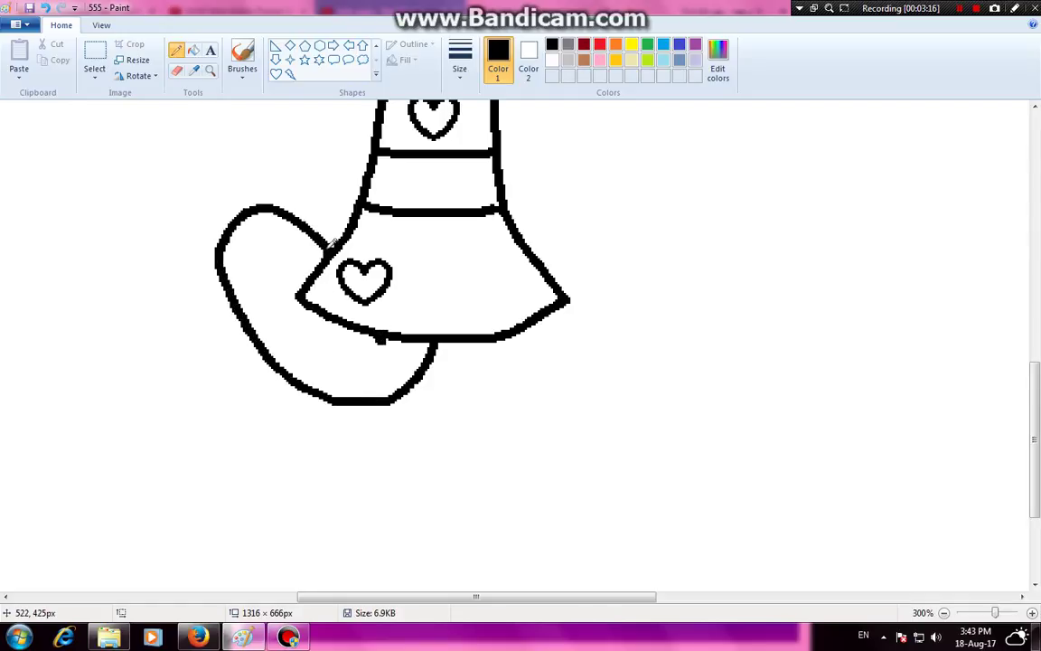
mouse_move(334, 243)
mouse_down()
mouse_move(300, 287)
mouse_move(255, 311)
mouse_up()
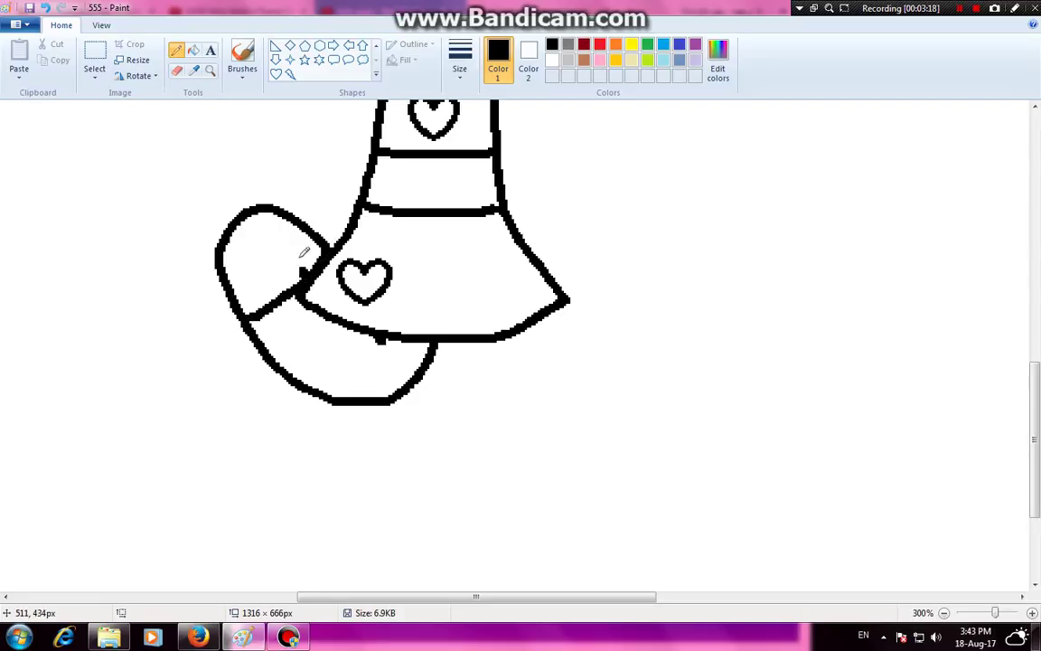
drag(289, 216, 308, 275)
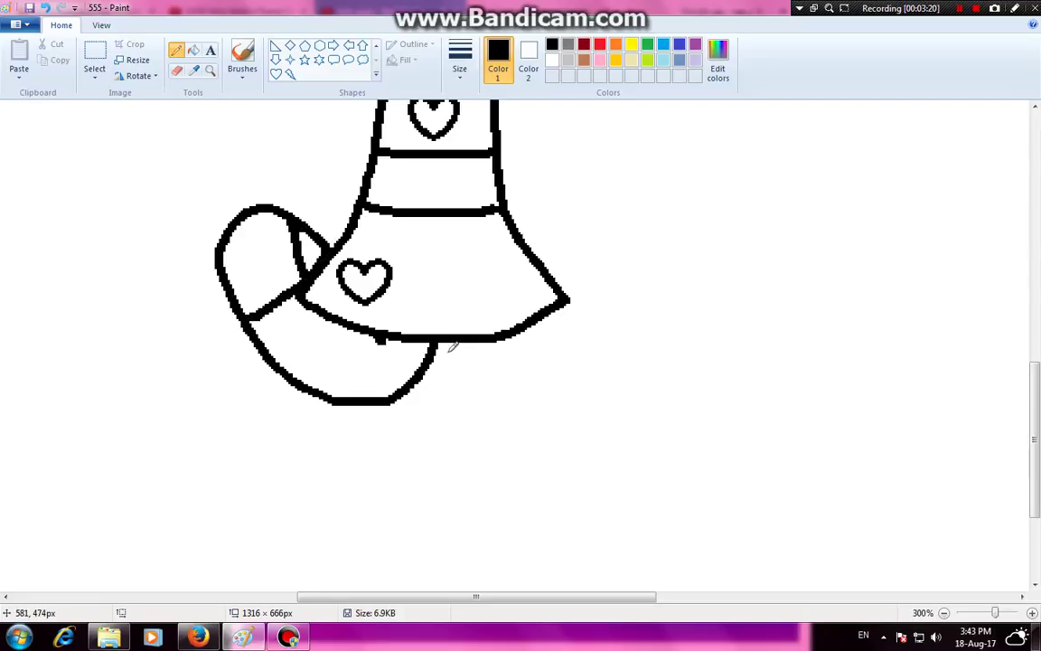
Draw the right leg straight down from the hem with a rounded foot, a curved shoe line and a V notch
drag(437, 342, 418, 533)
key(ctrl+z)
mouse_move(437, 343)
mouse_down()
mouse_move(421, 548)
mouse_move(462, 582)
mouse_move(511, 572)
mouse_move(528, 498)
mouse_move(508, 333)
mouse_up()
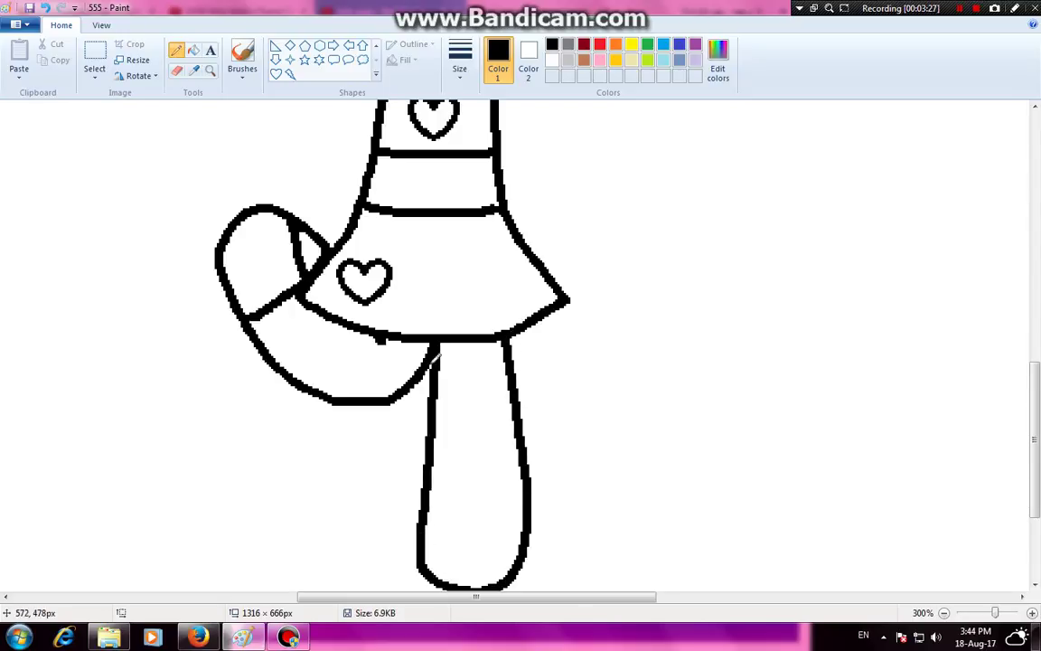
drag(427, 482, 524, 480)
drag(479, 540, 506, 479)
key(ctrl+z)
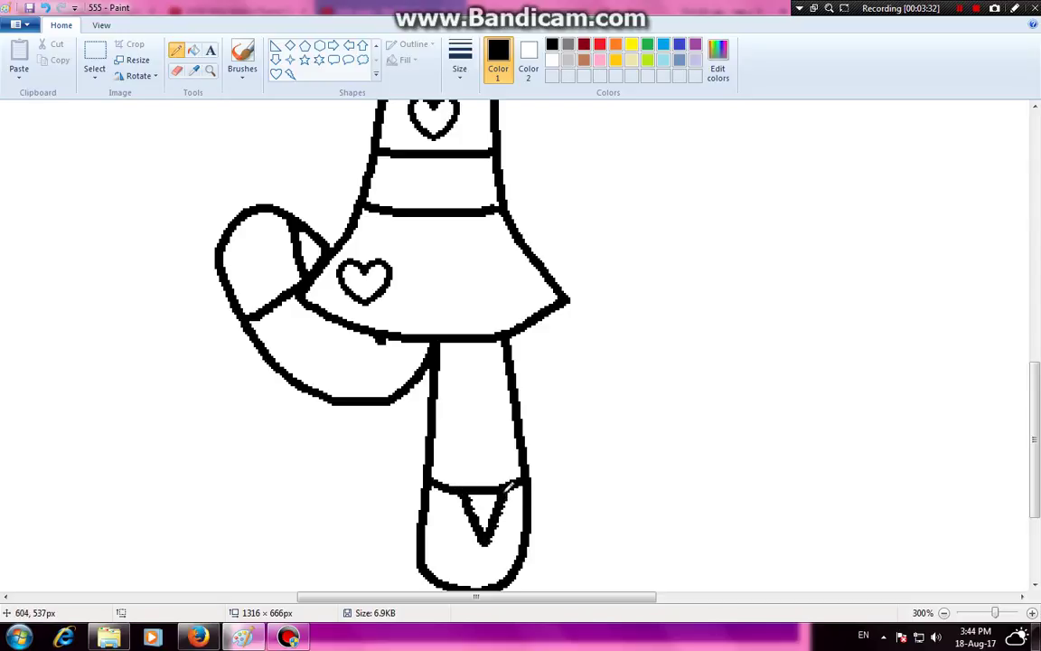
Draw the left arm bent at the elbow, running from below the chin out and back to the waist
scroll(594, 402, up, 5)
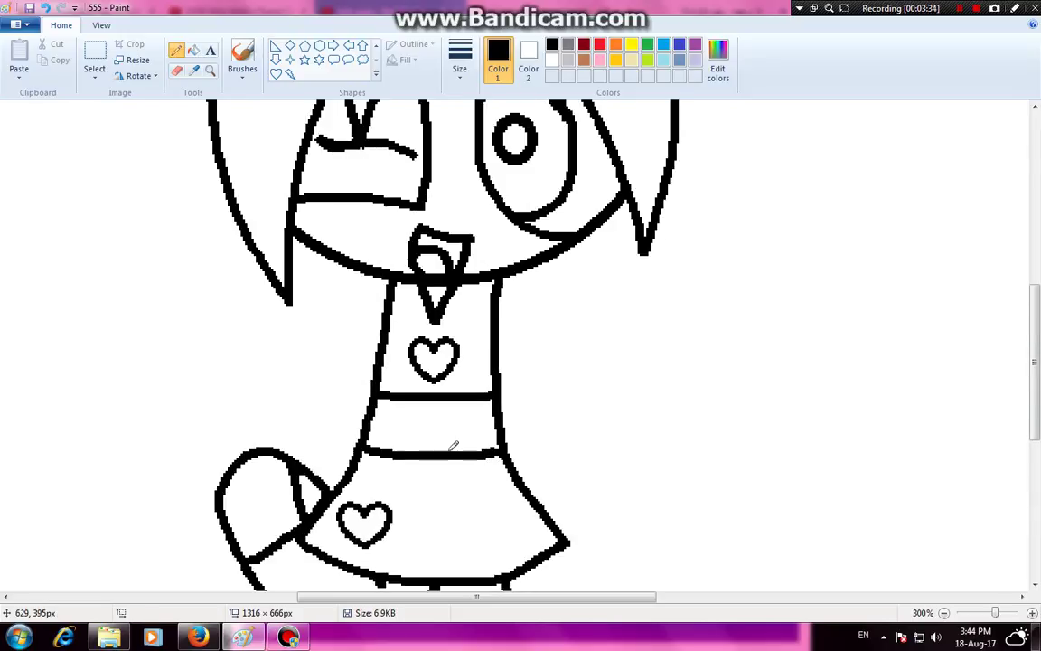
mouse_move(385, 289)
mouse_down()
mouse_move(336, 332)
mouse_move(360, 411)
mouse_move(349, 470)
mouse_up()
key(ctrl+z)
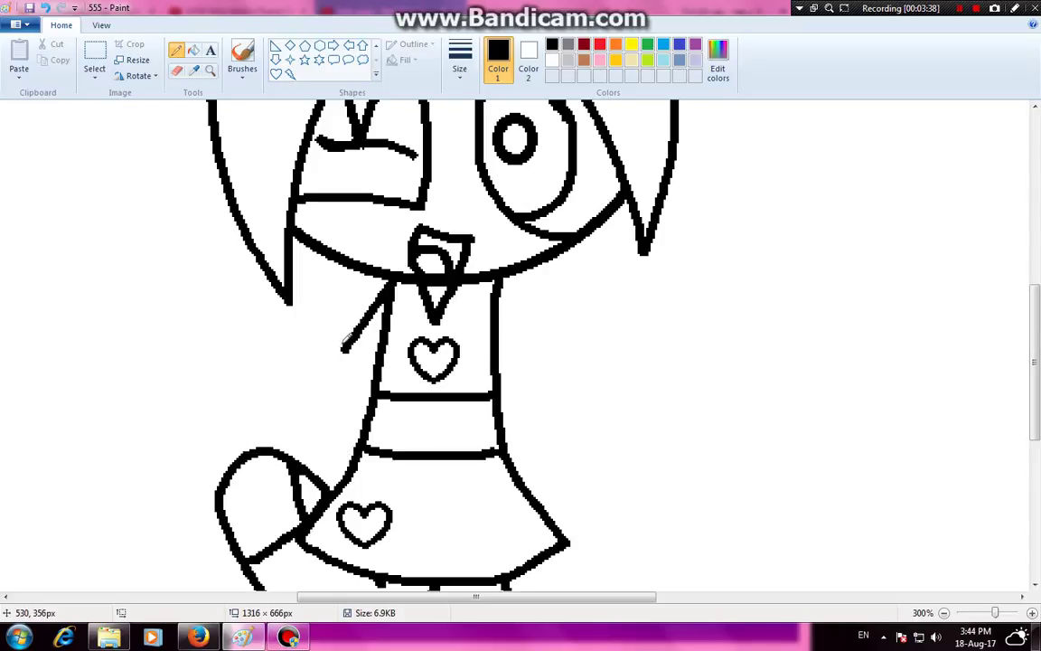
mouse_move(332, 340)
mouse_down()
mouse_move(353, 355)
mouse_move(368, 421)
mouse_up()
mouse_move(350, 462)
mouse_down()
mouse_move(323, 466)
mouse_move(301, 439)
mouse_move(275, 358)
mouse_move(304, 300)
mouse_move(351, 274)
mouse_up()
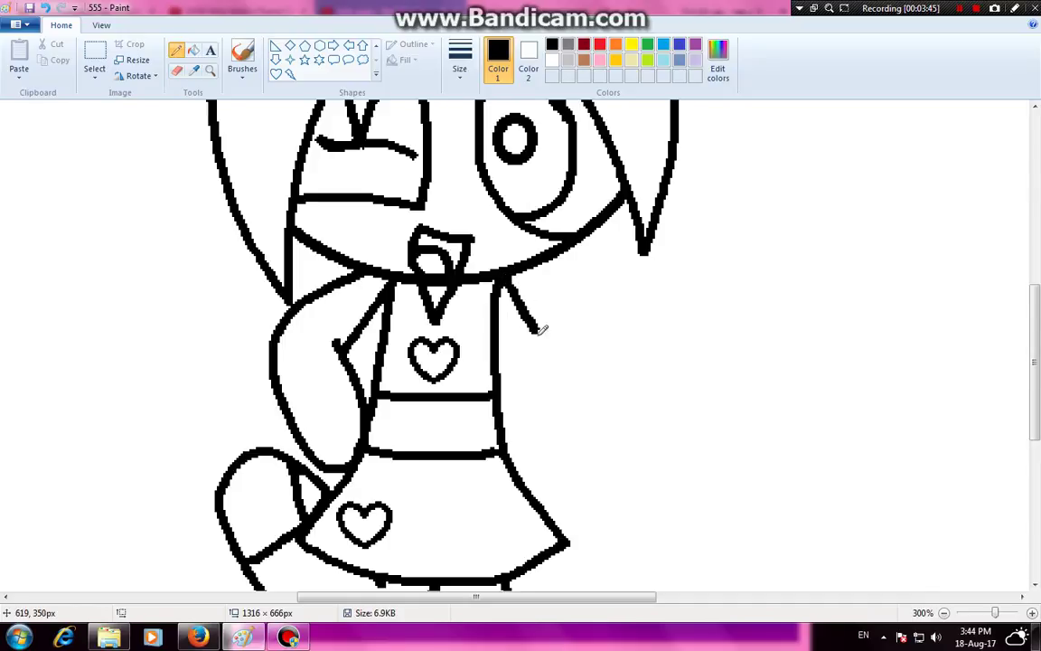
Replace the freehand right arm with a thick-outlined, solid-filled oval of 39 × 49 px at the right shoulder as a raised hand
drag(543, 338, 501, 280)
click(45, 7)
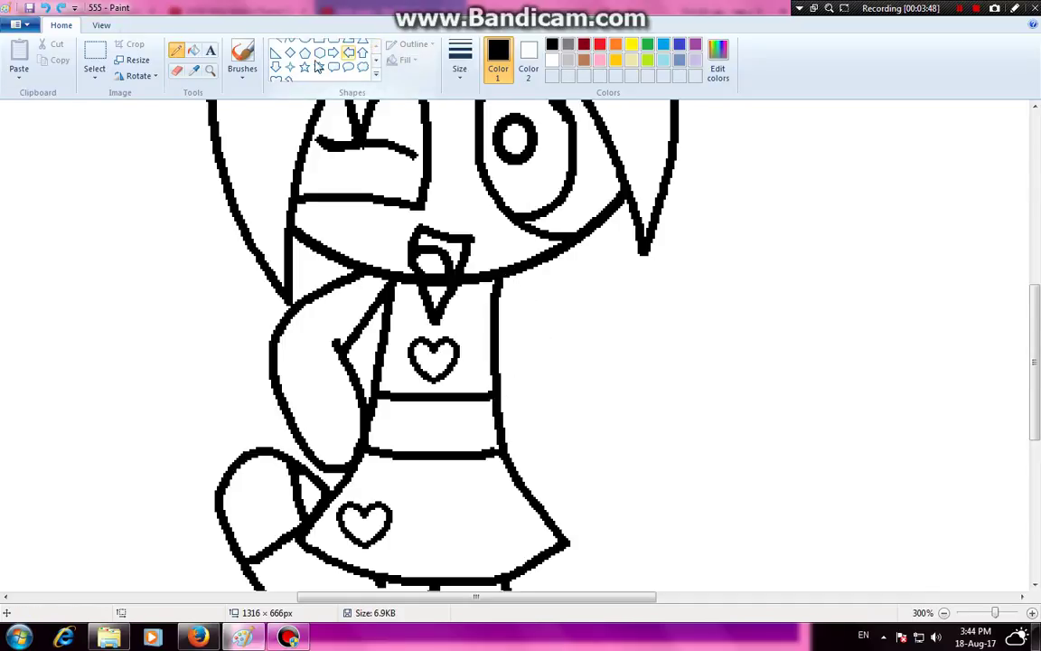
click(304, 45)
drag(476, 253, 559, 341)
click(459, 63)
click(442, 158)
click(402, 60)
click(409, 98)
drag(537, 290, 530, 295)
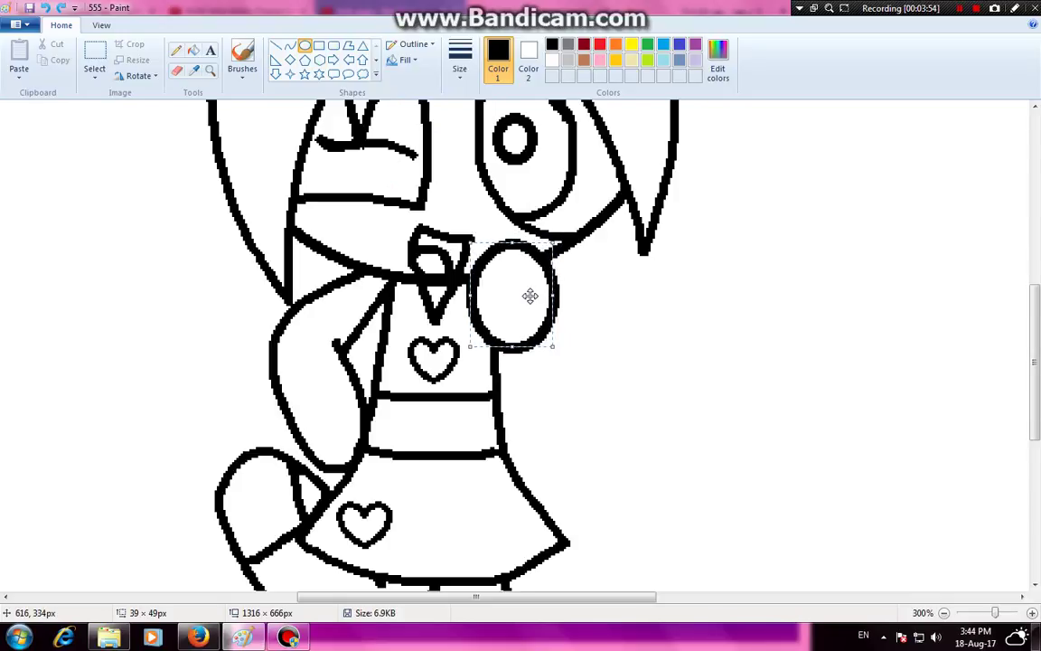
Draw two slightly curved lines across the oval hand to form a band
click(175, 50)
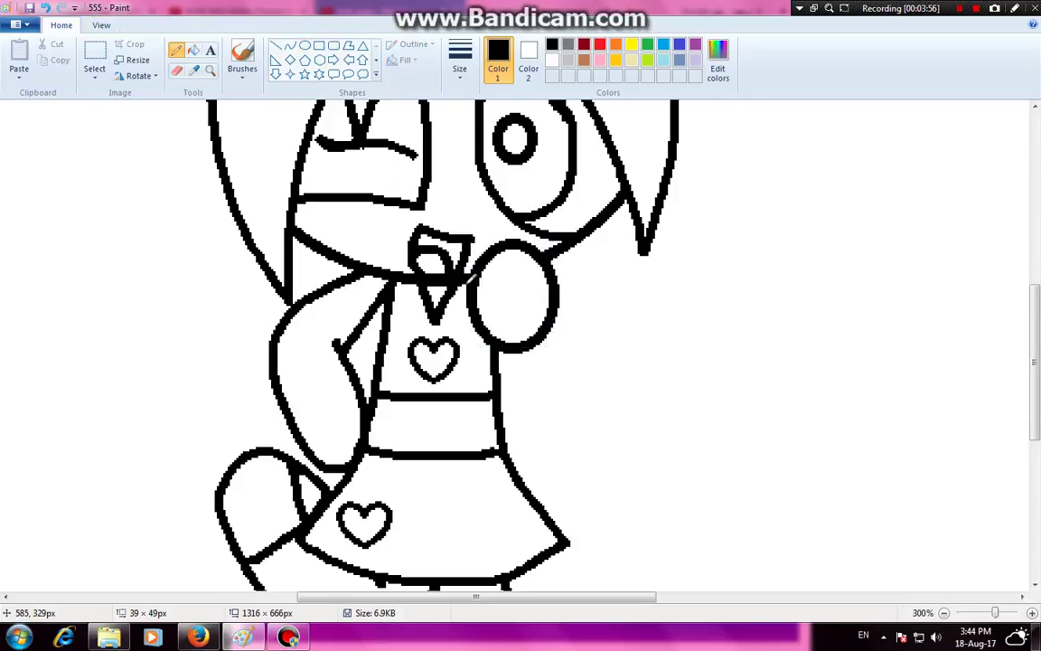
drag(482, 275, 539, 273)
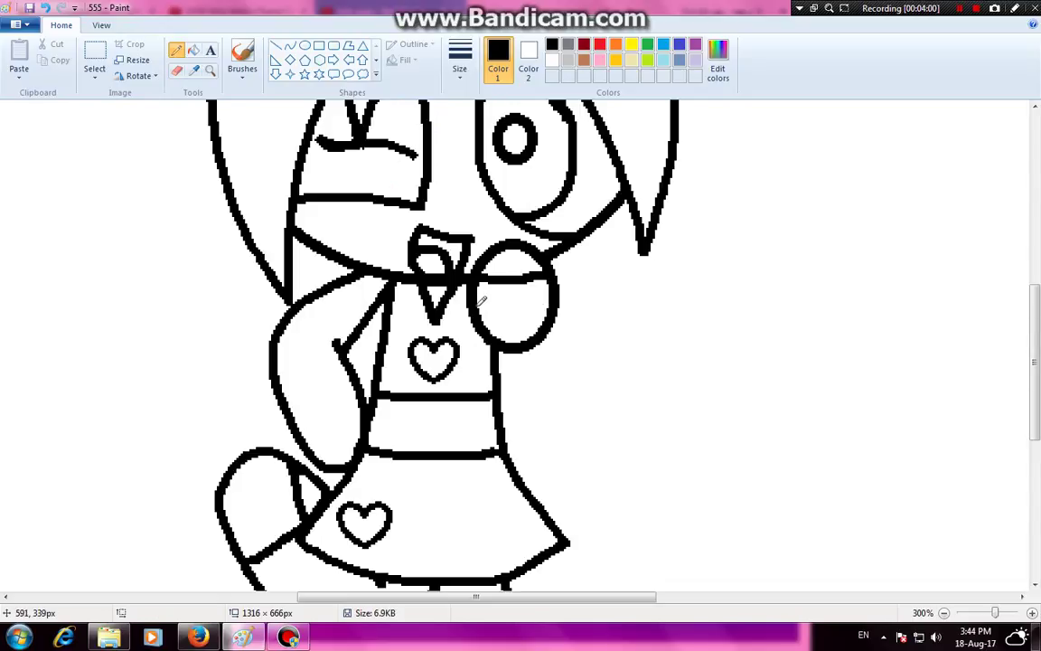
drag(481, 302, 560, 292)
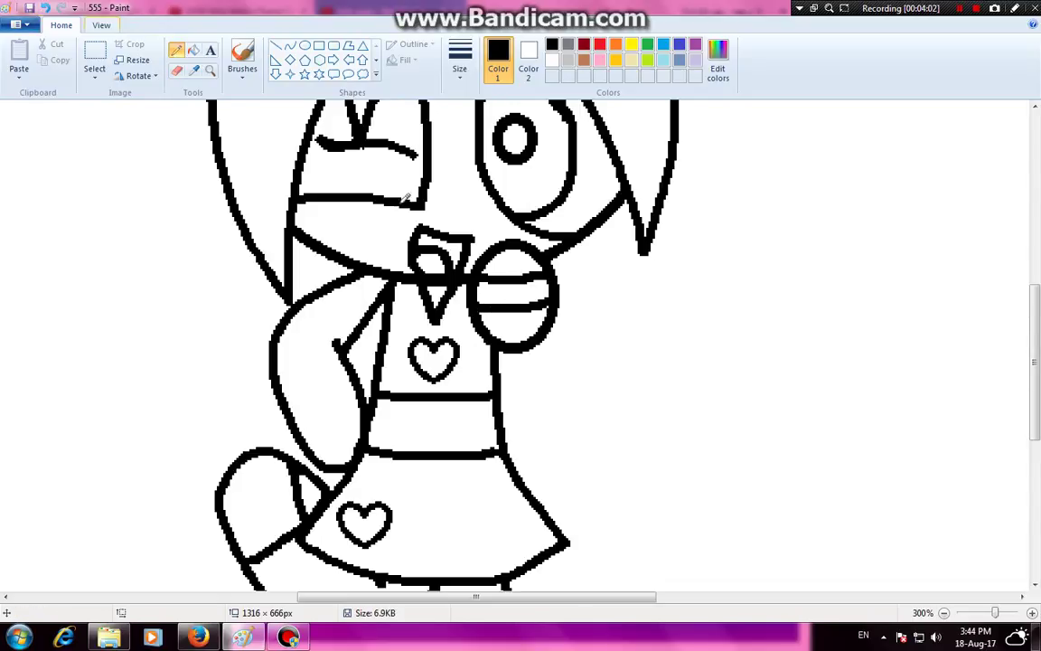
Add a 20 × 20 px heart with a thinner outline on the oval hand's band
click(376, 74)
click(277, 89)
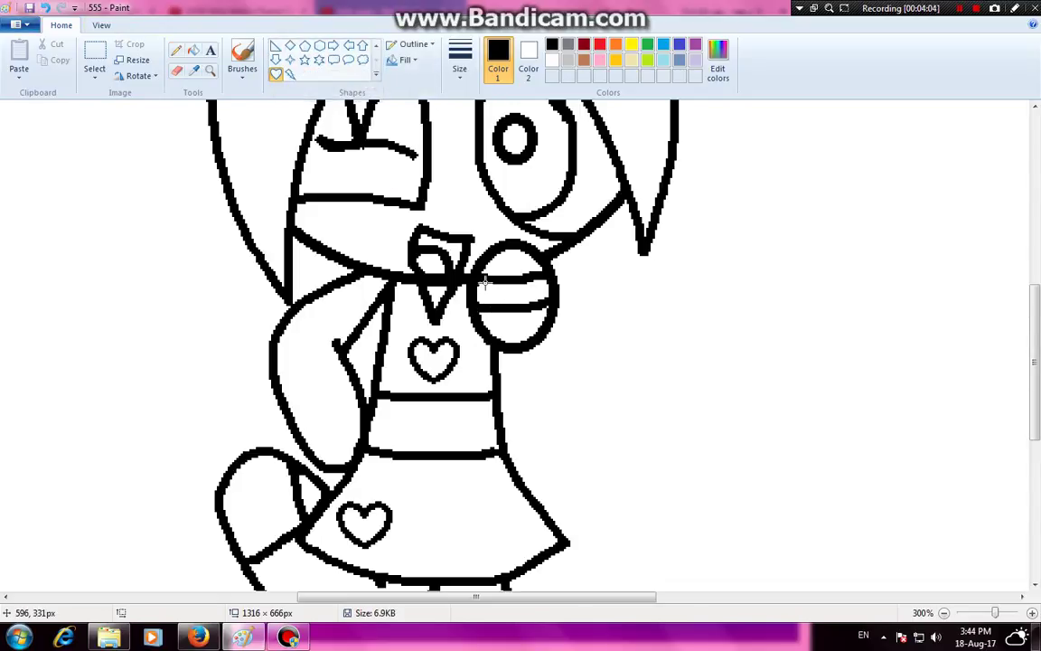
drag(481, 276, 532, 312)
click(458, 49)
click(469, 128)
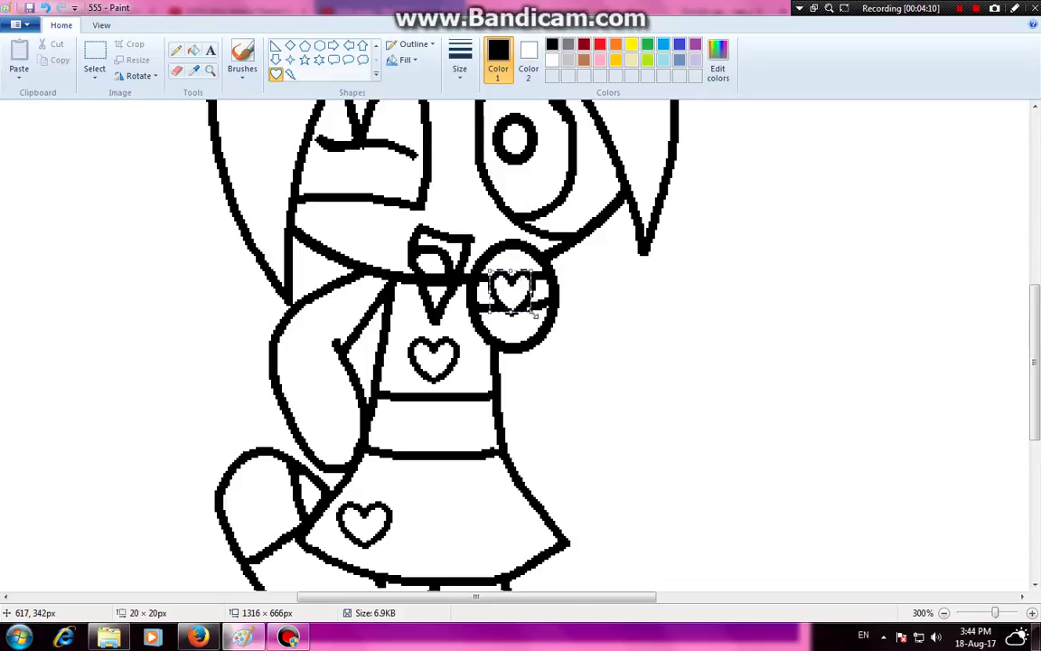
Draw a two-line band across the left forearm and place a heart on it
click(176, 50)
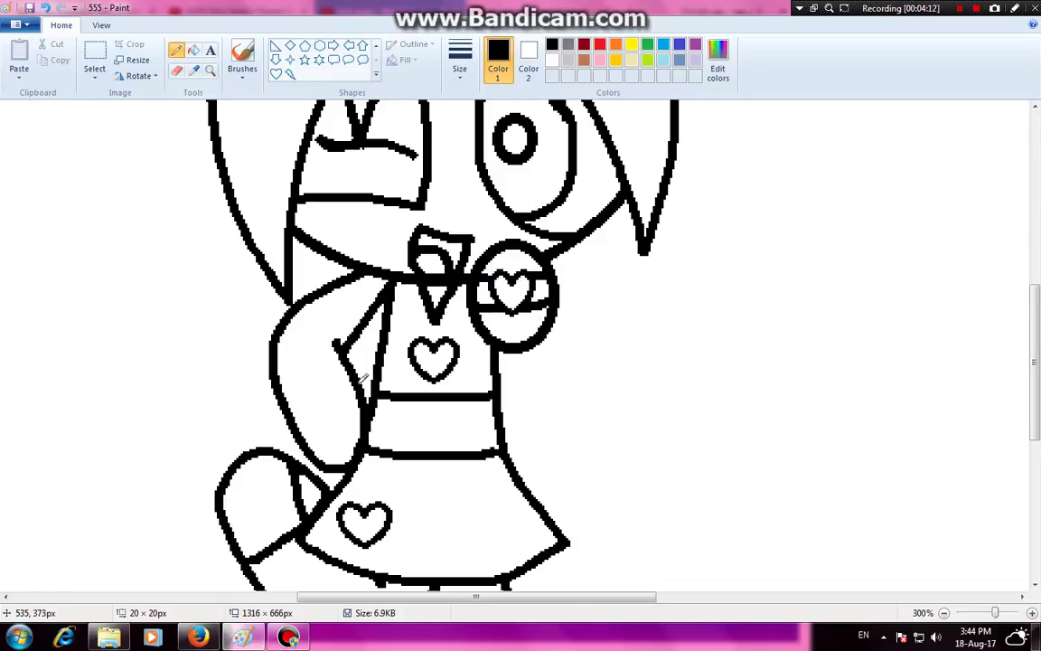
drag(364, 397, 307, 426)
mouse_move(358, 369)
mouse_down()
mouse_move(296, 394)
mouse_move(336, 409)
mouse_move(349, 428)
mouse_move(323, 407)
mouse_up()
click(275, 74)
click(269, 279)
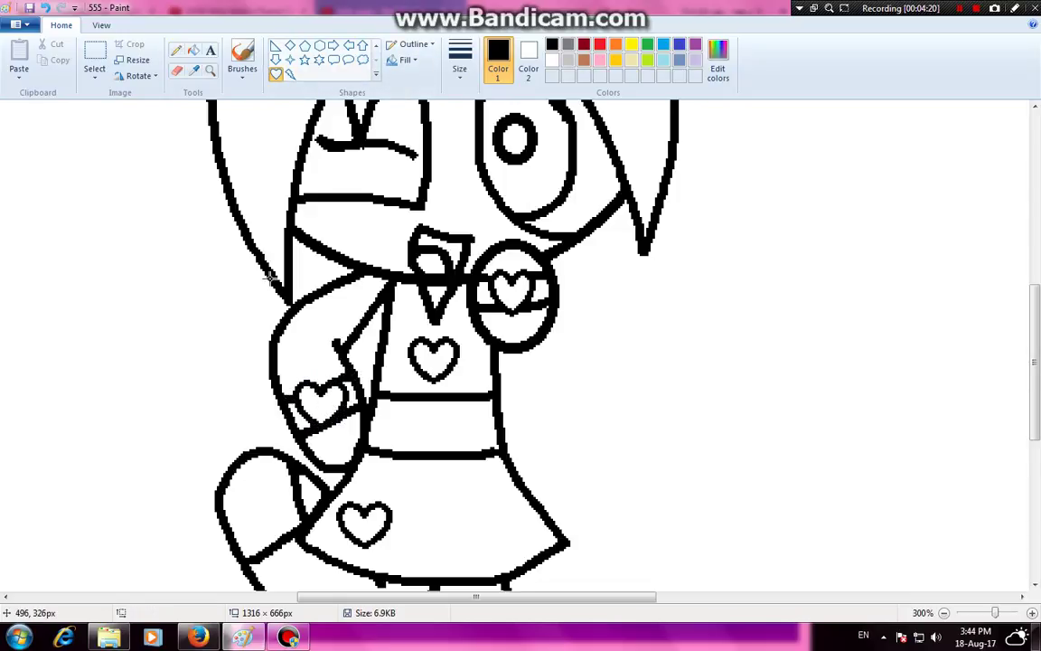
Draw long hair with jagged tips from the left side of the head down past the raised foot
click(176, 51)
scroll(284, 279, up, 2)
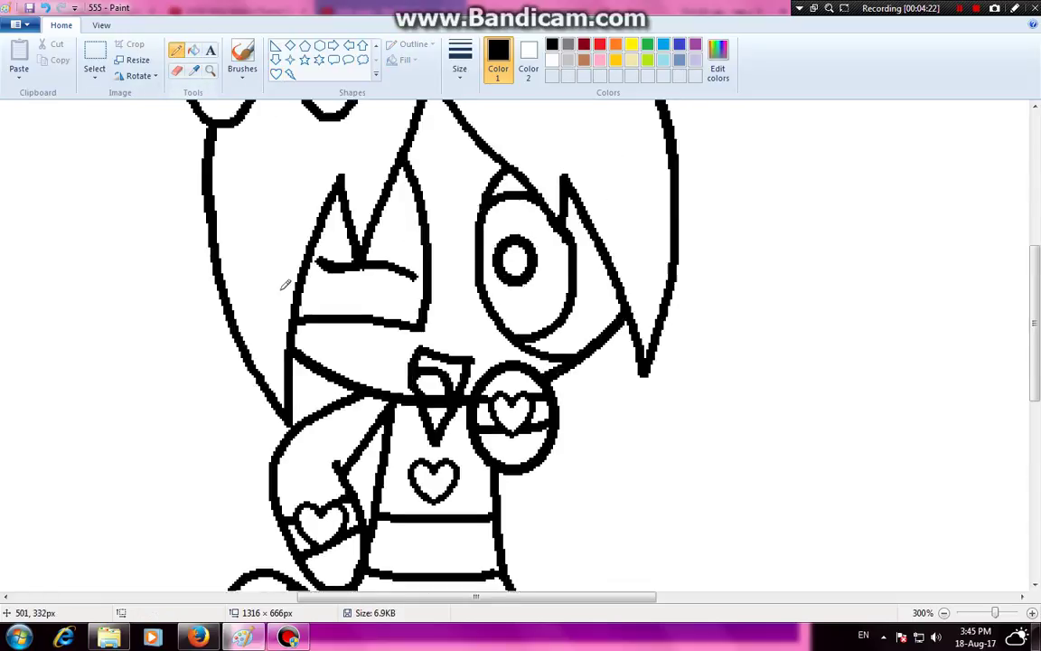
scroll(221, 230, down, 4)
scroll(242, 133, up, 3)
drag(220, 179, 155, 449)
key(ctrl+z)
click(101, 25)
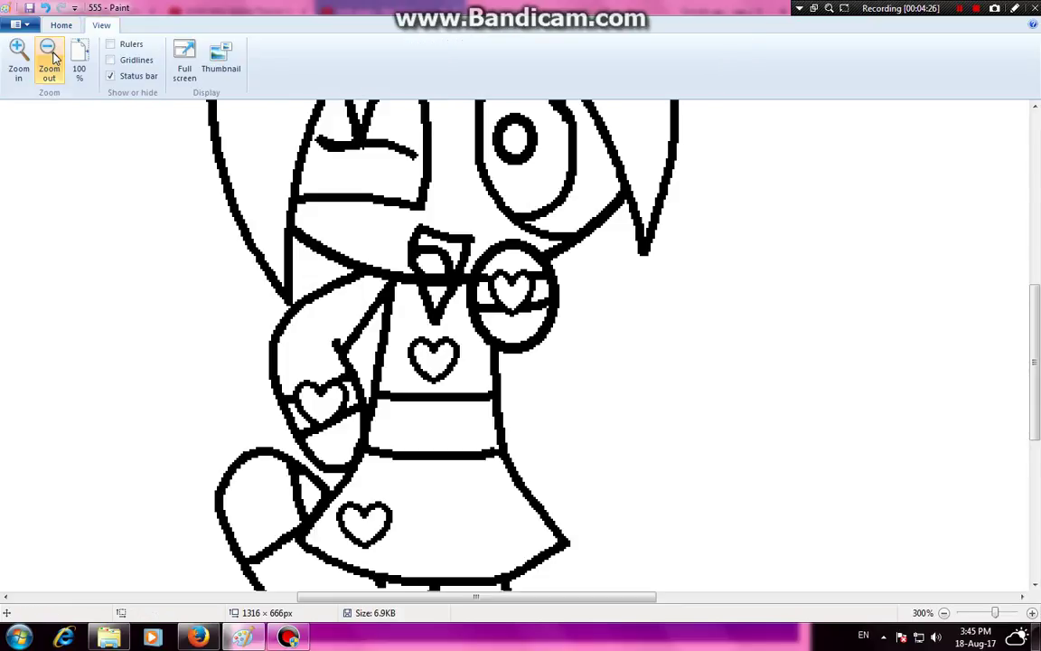
click(46, 50)
click(62, 25)
mouse_move(156, 185)
mouse_down()
mouse_move(115, 397)
mouse_move(140, 346)
mouse_move(149, 472)
mouse_move(162, 500)
mouse_move(166, 479)
mouse_up()
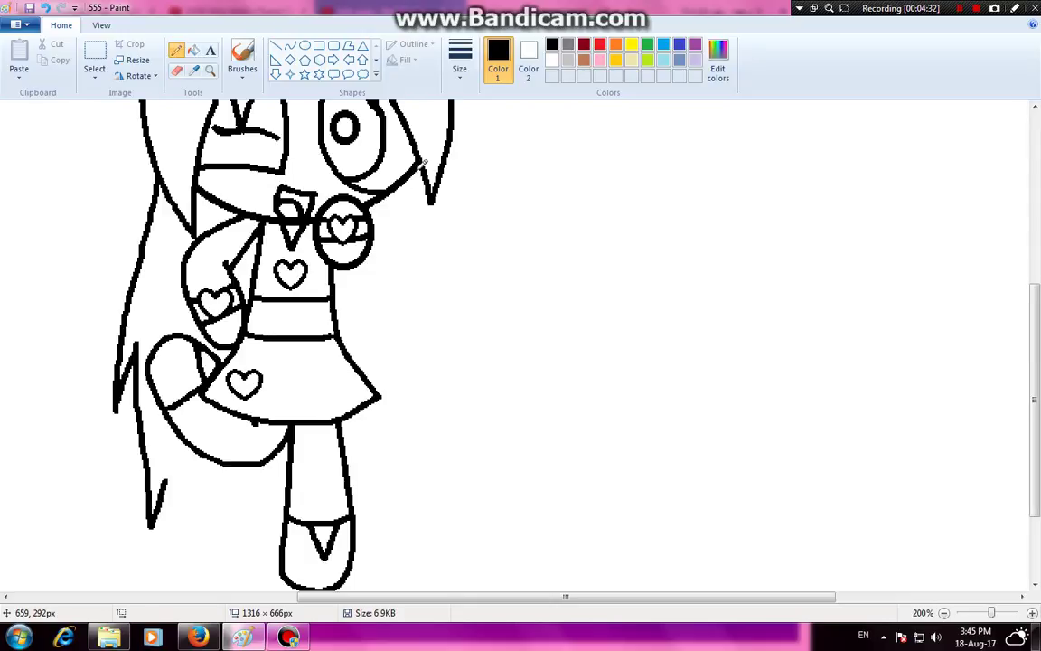
Draw long hair with a jagged tip from the right side of the head down to the right shoe
mouse_move(425, 162)
mouse_down()
mouse_move(413, 213)
mouse_move(436, 314)
mouse_move(437, 426)
mouse_move(412, 374)
mouse_up()
scroll(401, 292, down, 3)
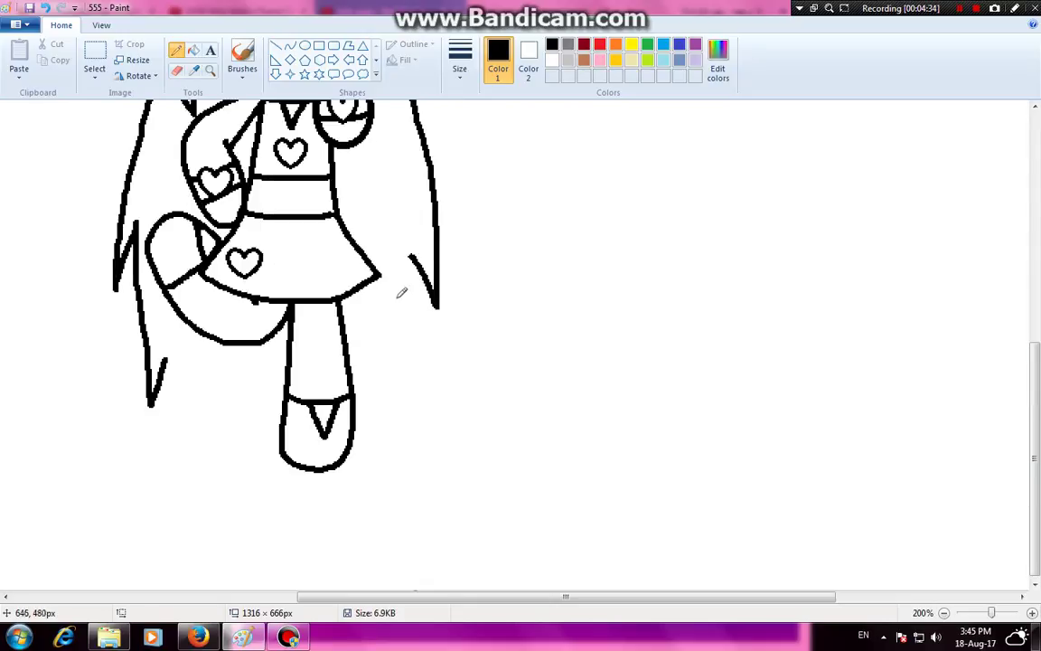
mouse_move(414, 253)
mouse_down()
mouse_move(415, 305)
mouse_move(386, 452)
mouse_move(357, 526)
mouse_move(341, 494)
mouse_up()
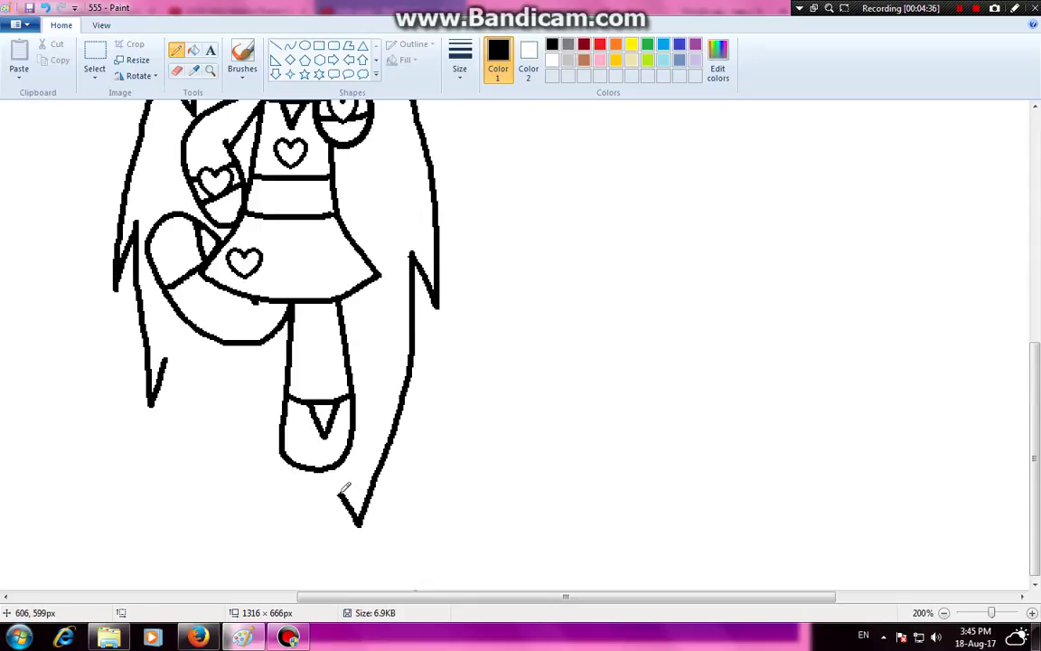
key(ctrl+z)
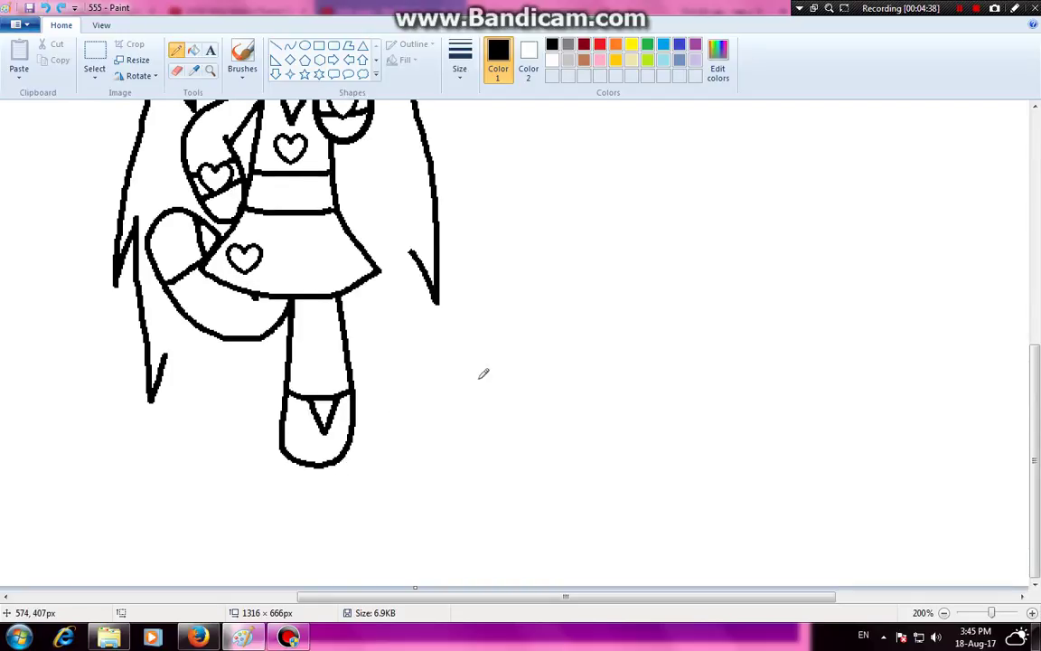
mouse_move(415, 250)
mouse_down()
mouse_move(389, 348)
mouse_move(329, 515)
mouse_up()
key(ctrl+z)
drag(416, 245, 356, 418)
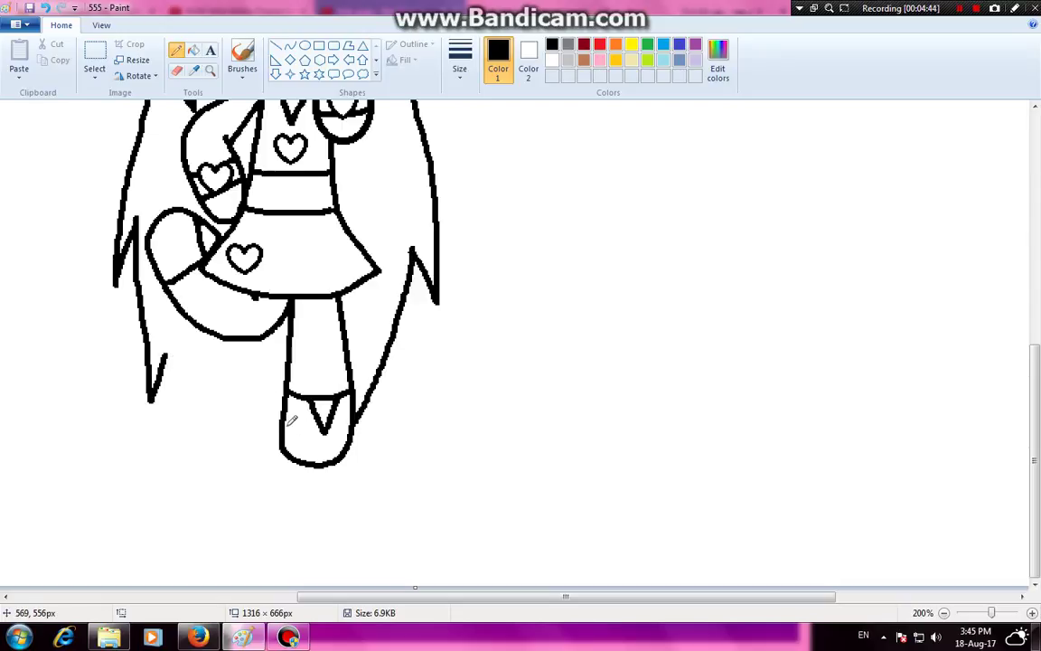
Close the hair at the bottom with a pointed strand from the right shoe to the left hair tips
mouse_move(283, 426)
mouse_down()
mouse_move(182, 474)
mouse_move(197, 451)
mouse_move(200, 412)
mouse_move(168, 346)
mouse_up()
key(ctrl+z)
mouse_move(282, 446)
mouse_down()
mouse_move(154, 490)
mouse_move(185, 430)
mouse_move(172, 369)
mouse_up()
scroll(167, 354, up, 3)
scroll(167, 354, down, 2)
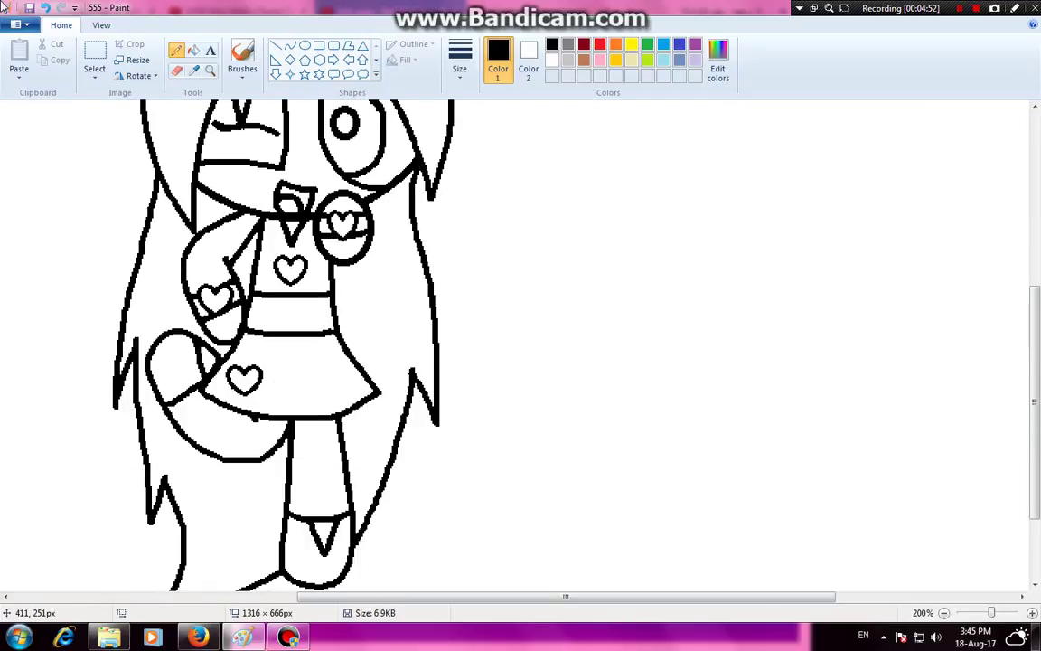
Fill the open eye, the mouth, the dress top, the wristbands and the skirt with black, leaving the hearts unfilled
click(101, 24)
click(79, 63)
click(62, 24)
click(194, 50)
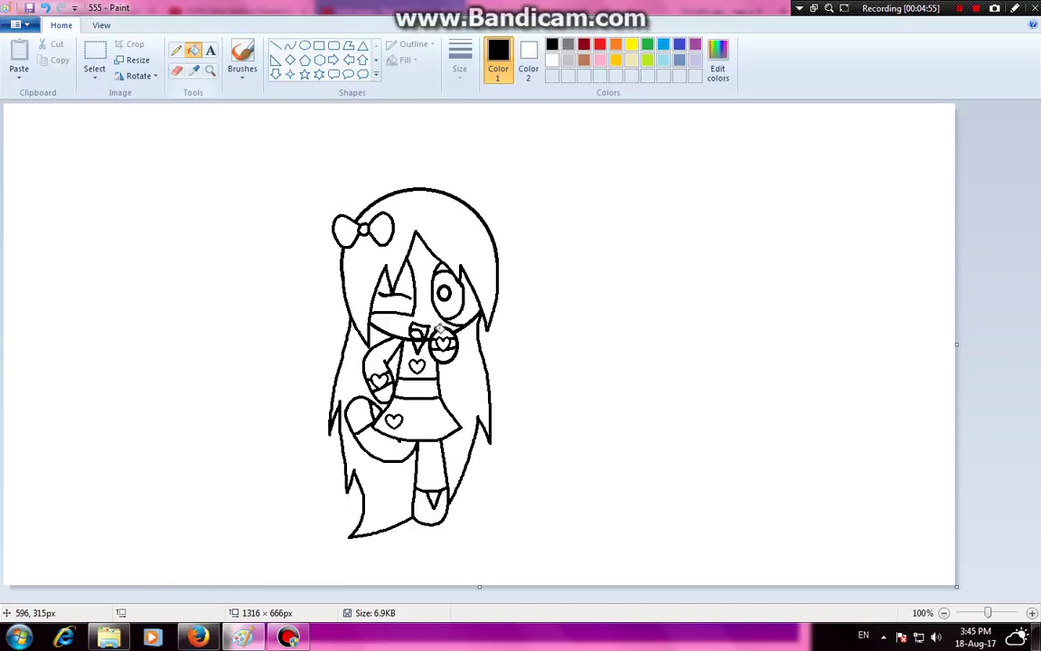
click(450, 305)
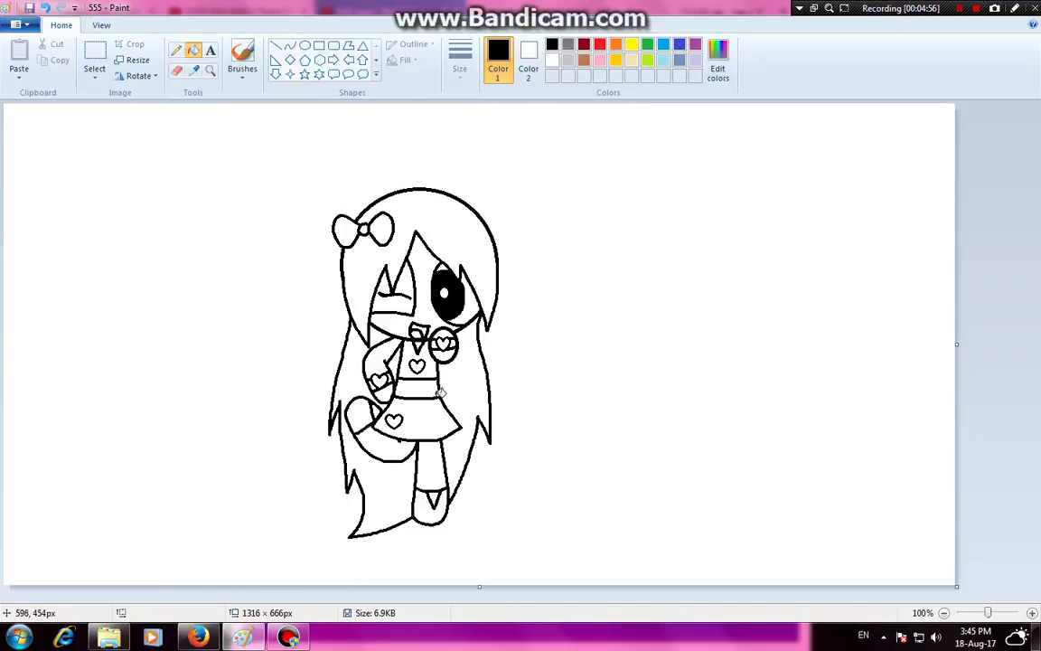
click(437, 370)
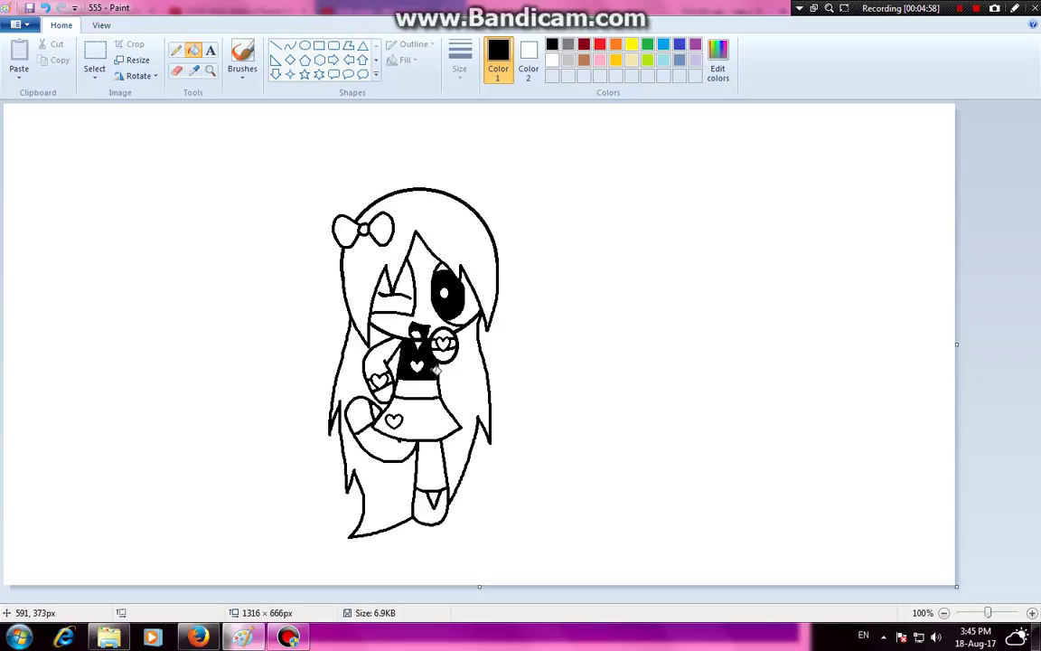
click(431, 420)
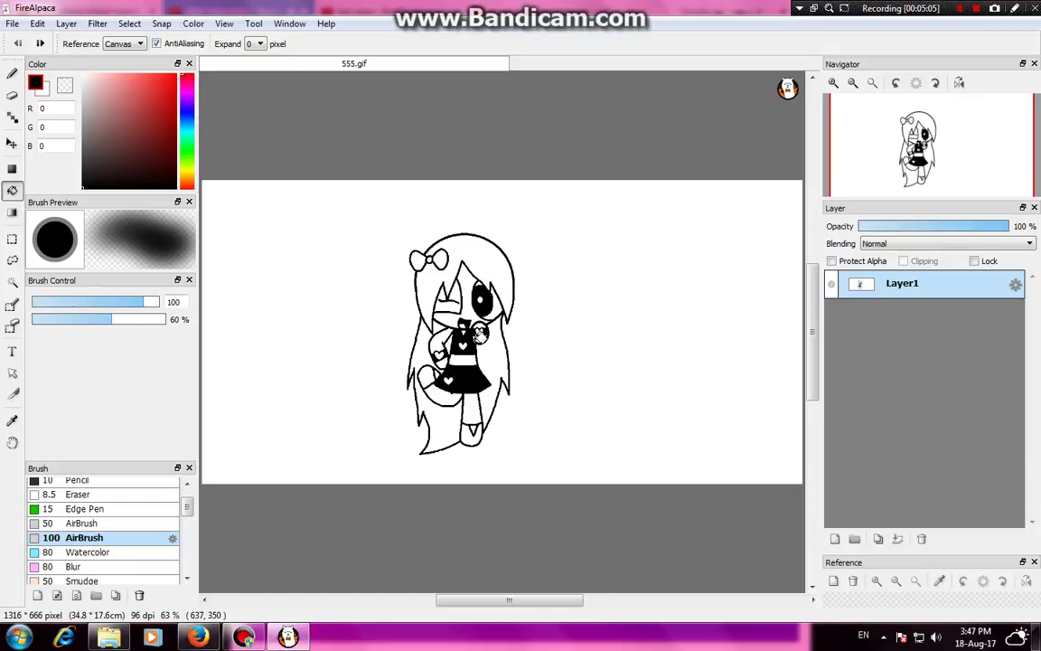
In FireAlpaca, fill the hair around the face with bright yellow, RGB 253, 255, 6
scroll(477, 295, up, 2)
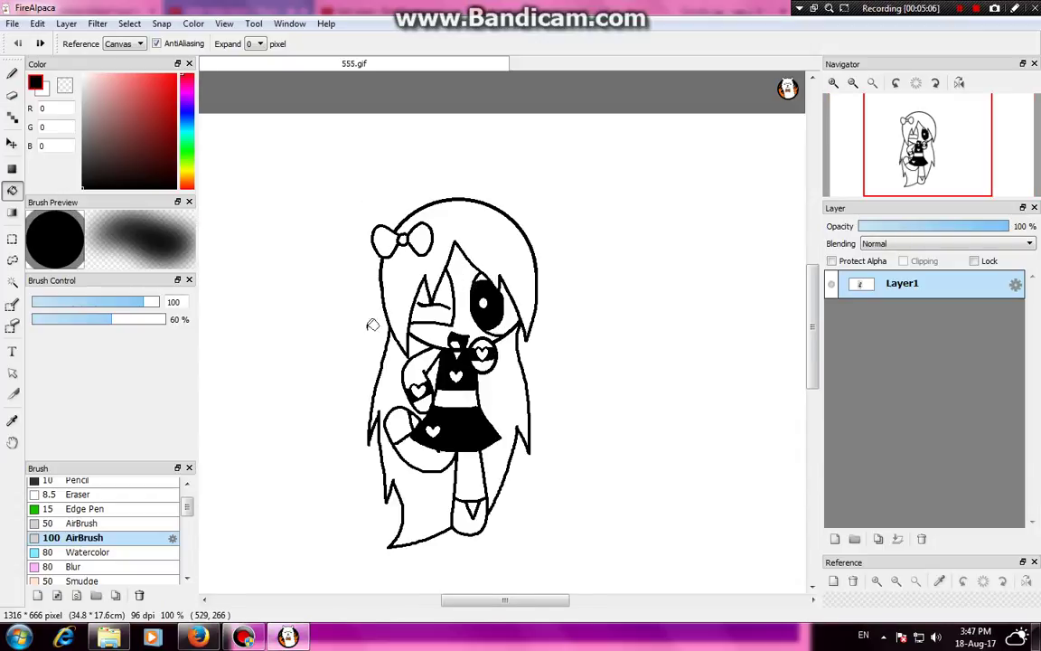
click(188, 141)
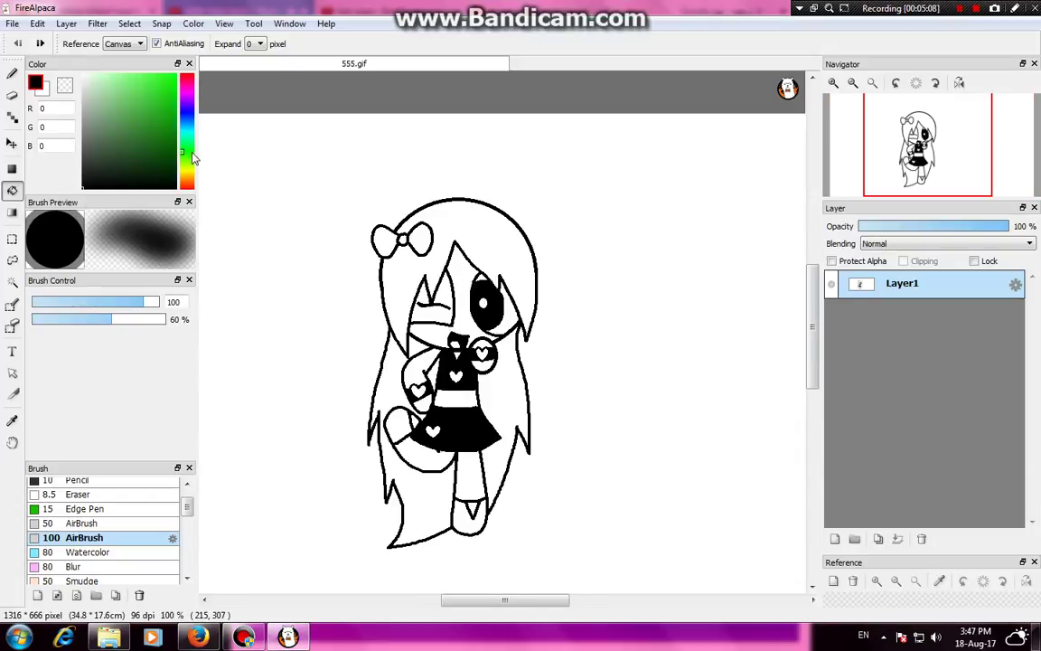
click(188, 170)
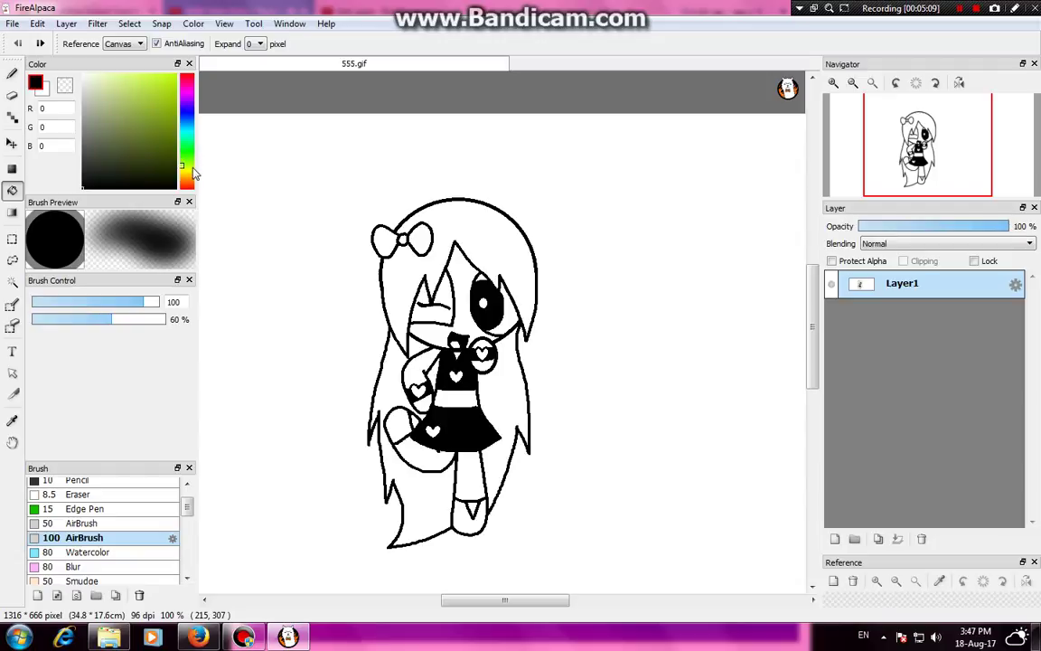
click(175, 76)
click(444, 224)
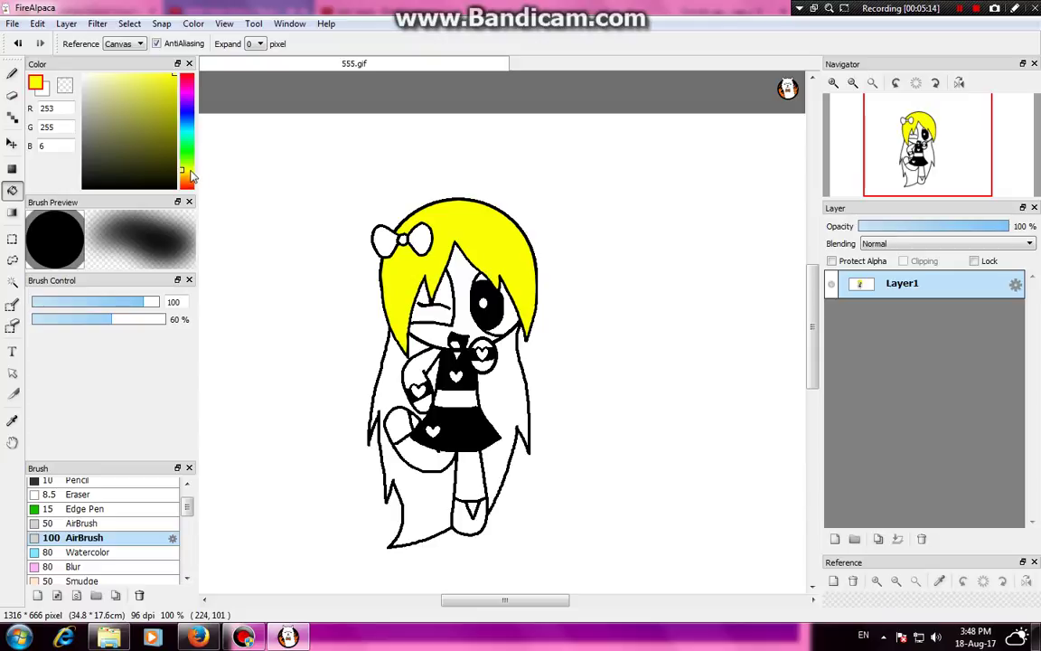
Fill the upper hair and the long hair on both sides of the body with light yellow, RGB 254, 249, 108
click(143, 79)
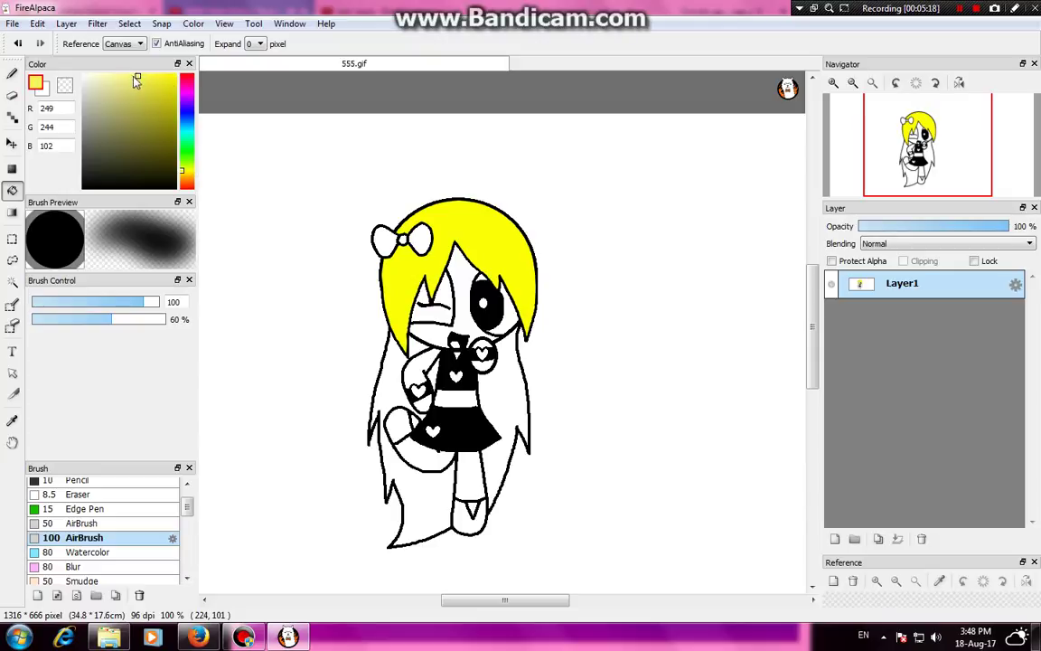
mouse_move(133, 77)
mouse_down()
mouse_move(124, 76)
mouse_move(137, 74)
mouse_up()
click(458, 221)
click(497, 392)
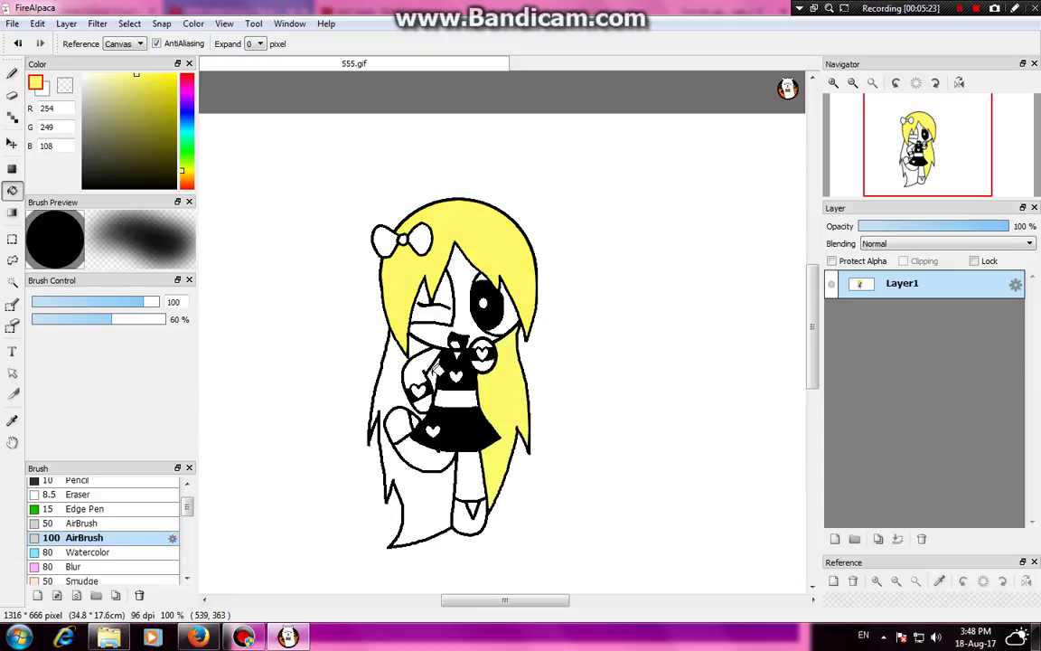
click(390, 333)
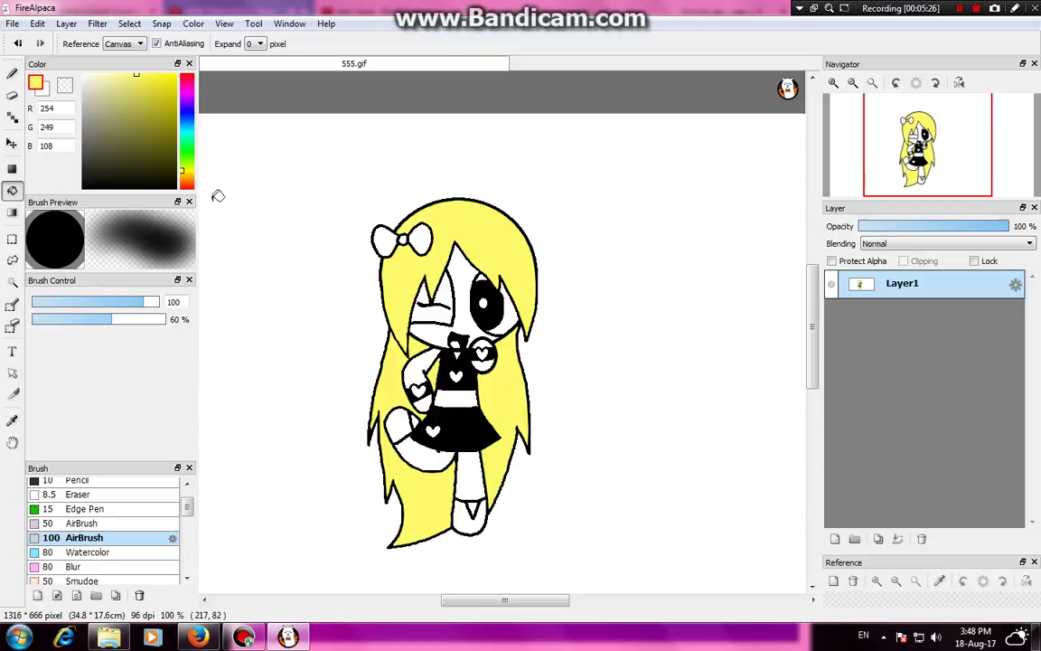
Fill the closed-eye area with light purple, RGB 219, 147, 252, and undo the accidental outline fill
mouse_move(186, 169)
mouse_down()
mouse_move(188, 95)
mouse_move(121, 74)
mouse_up()
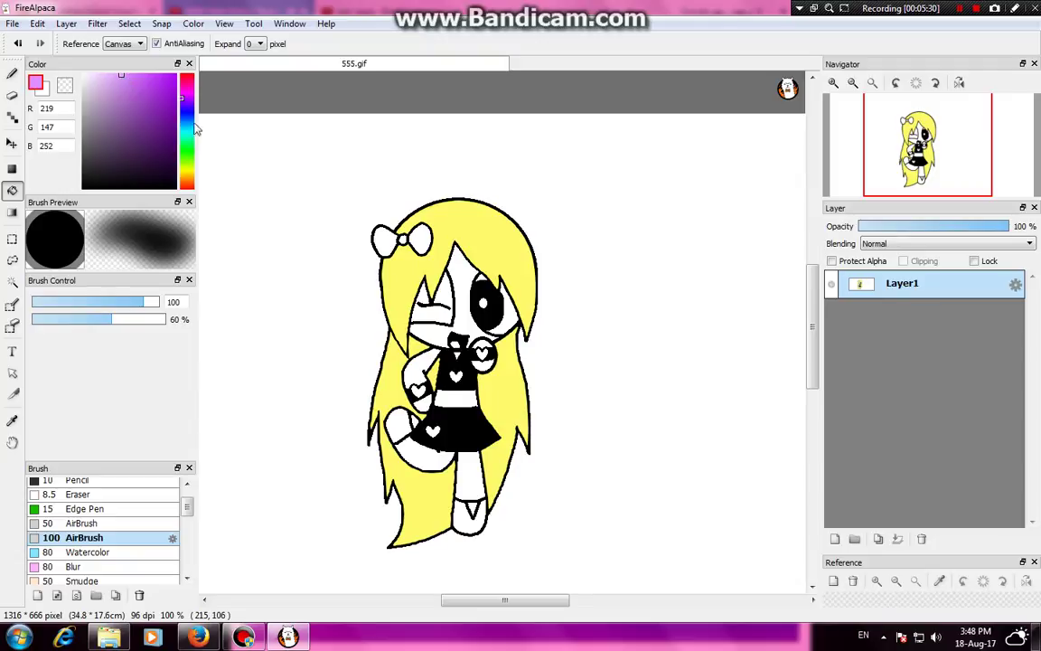
click(432, 320)
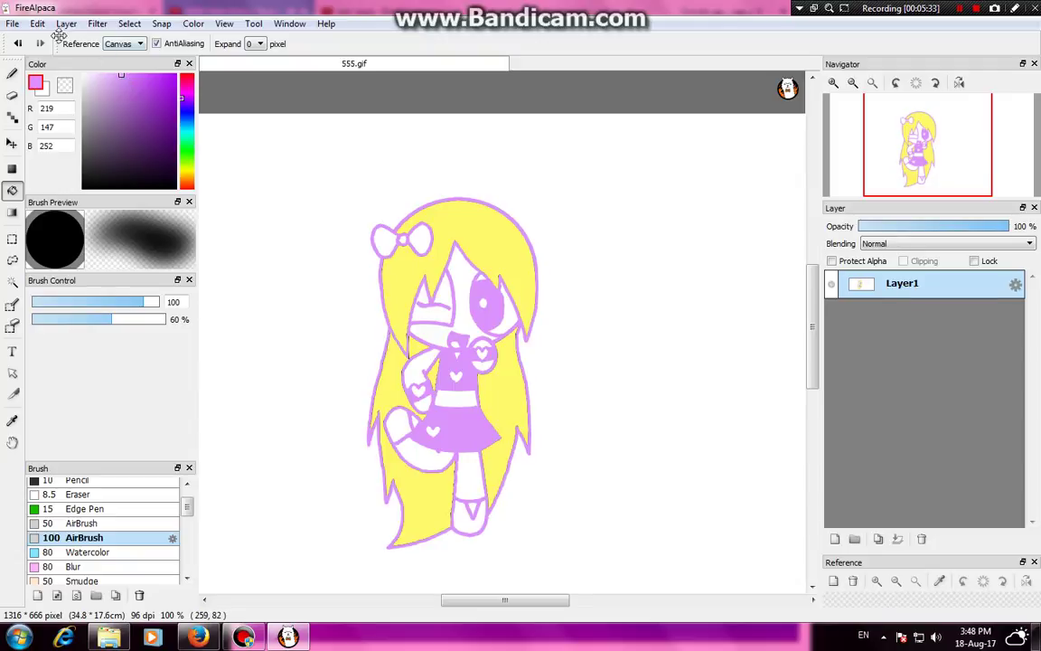
click(17, 44)
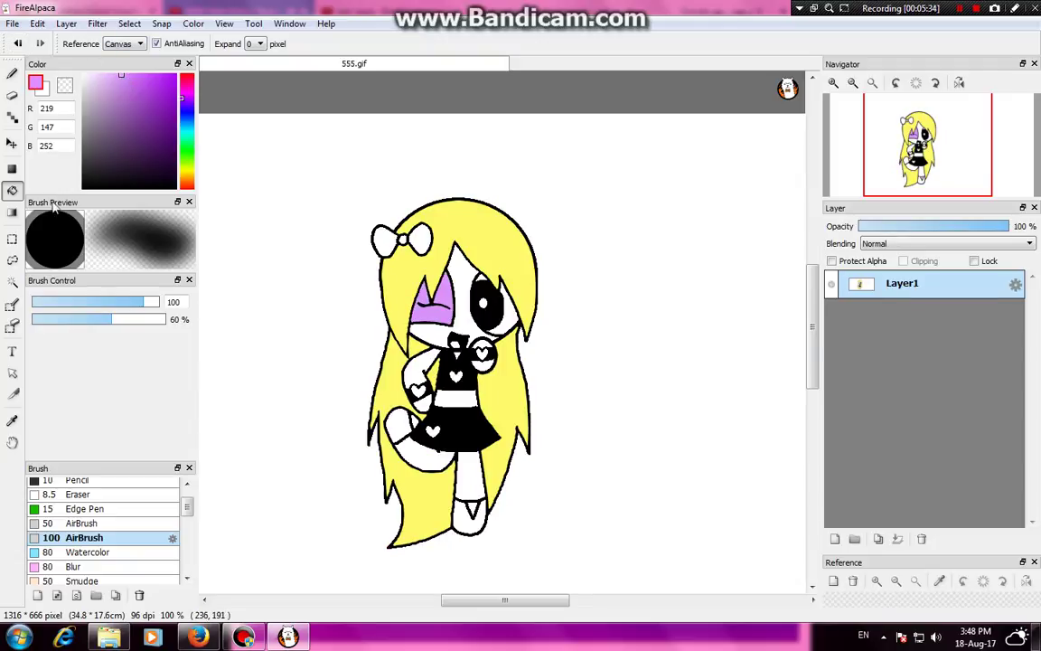
Fill the whole bow and the area beside the open eye with light blue, RGB 95, 197, 255, undoing any outline fill
click(185, 136)
click(185, 125)
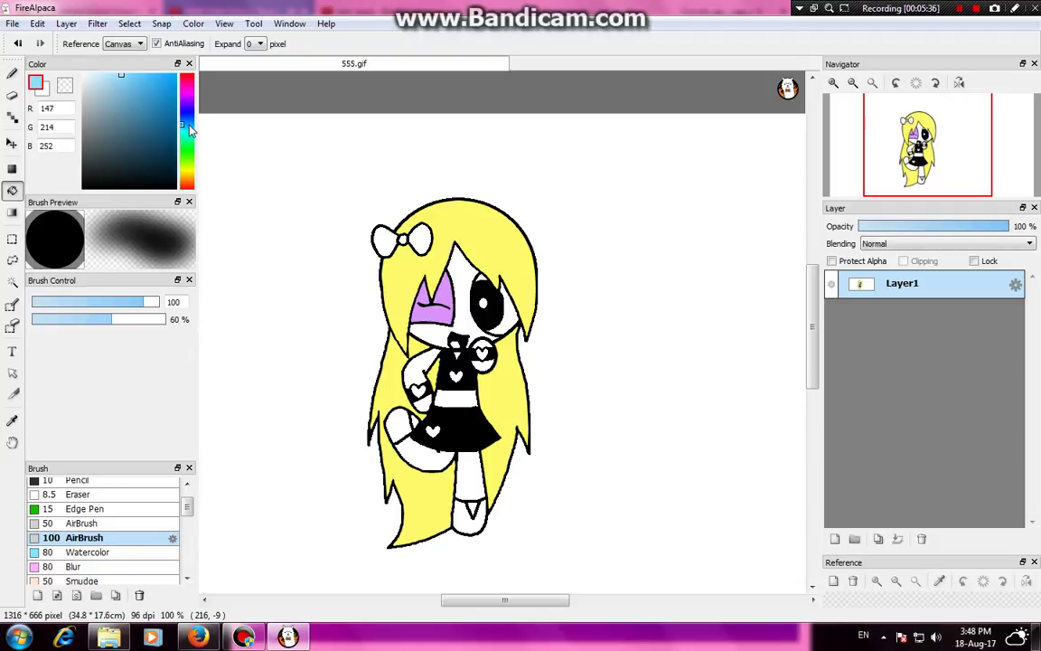
click(142, 75)
click(412, 238)
click(382, 239)
click(445, 279)
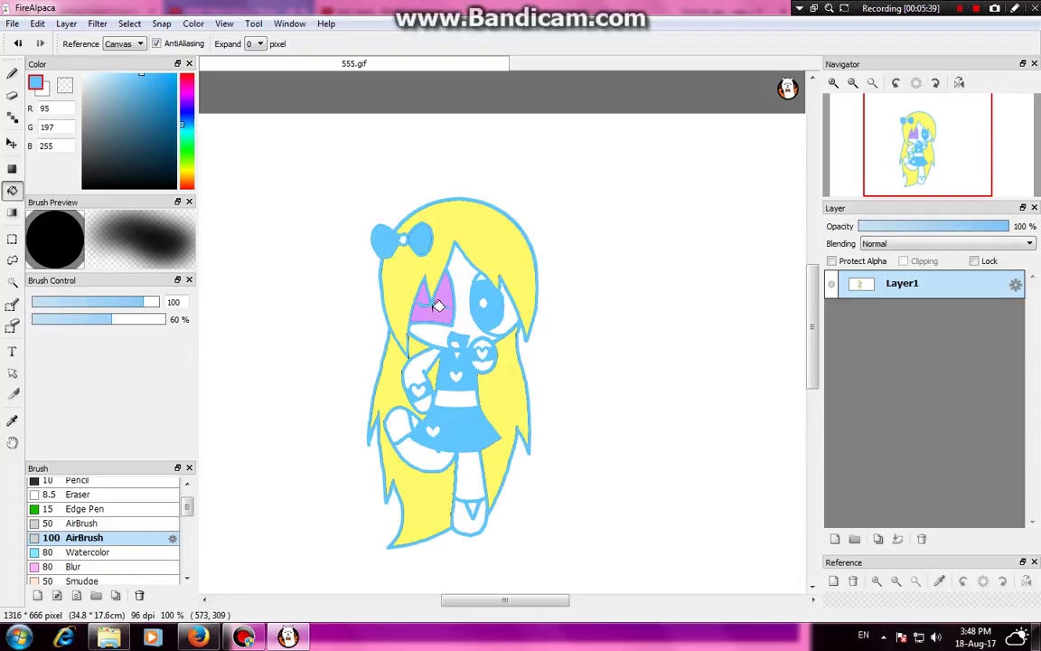
click(18, 43)
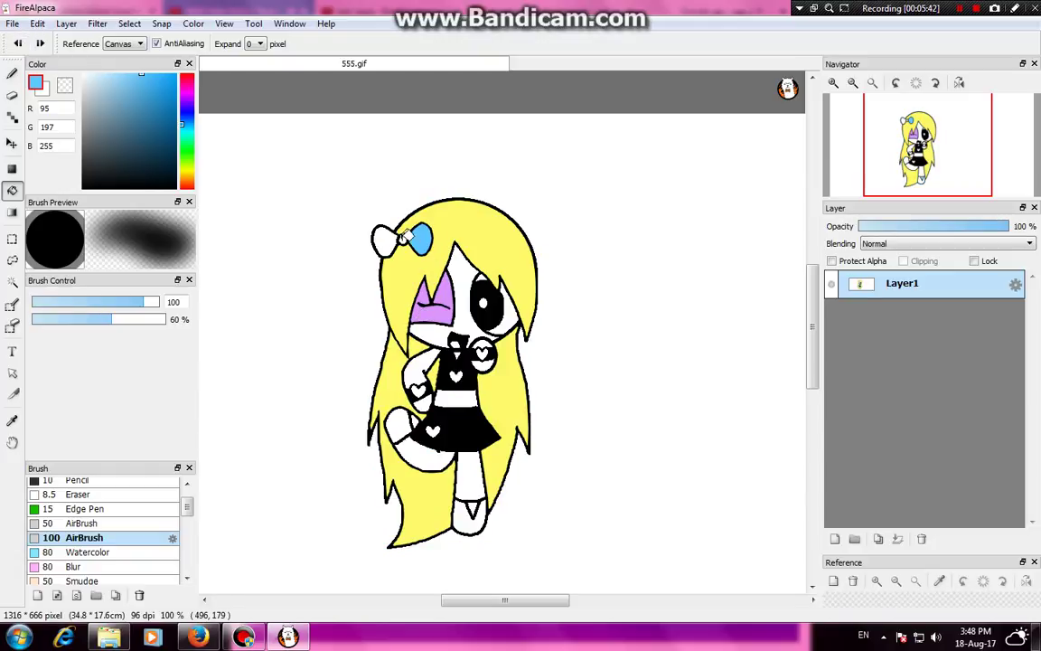
click(386, 240)
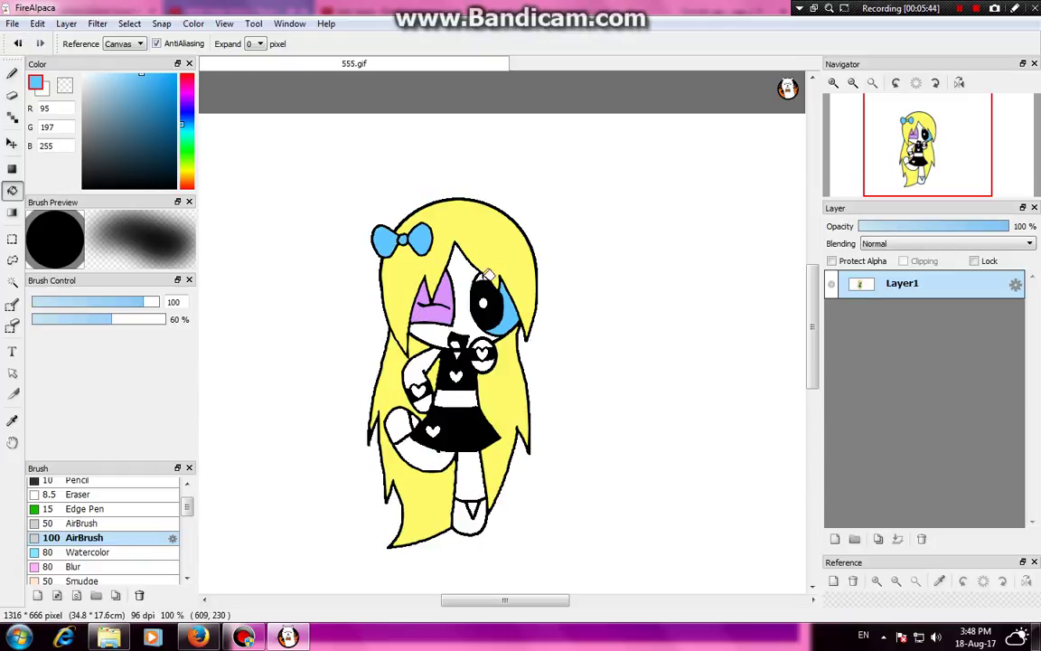
Undo the stray outline fill, and fill the small area above the open eye and both shoes with the same light blue
click(435, 244)
click(17, 43)
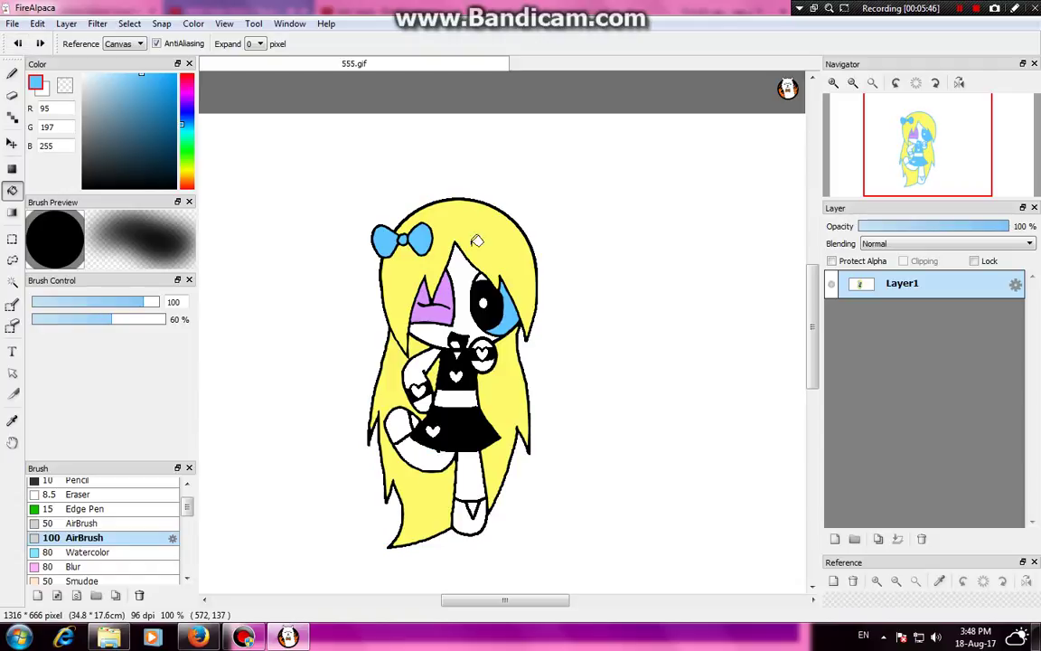
click(466, 527)
click(398, 424)
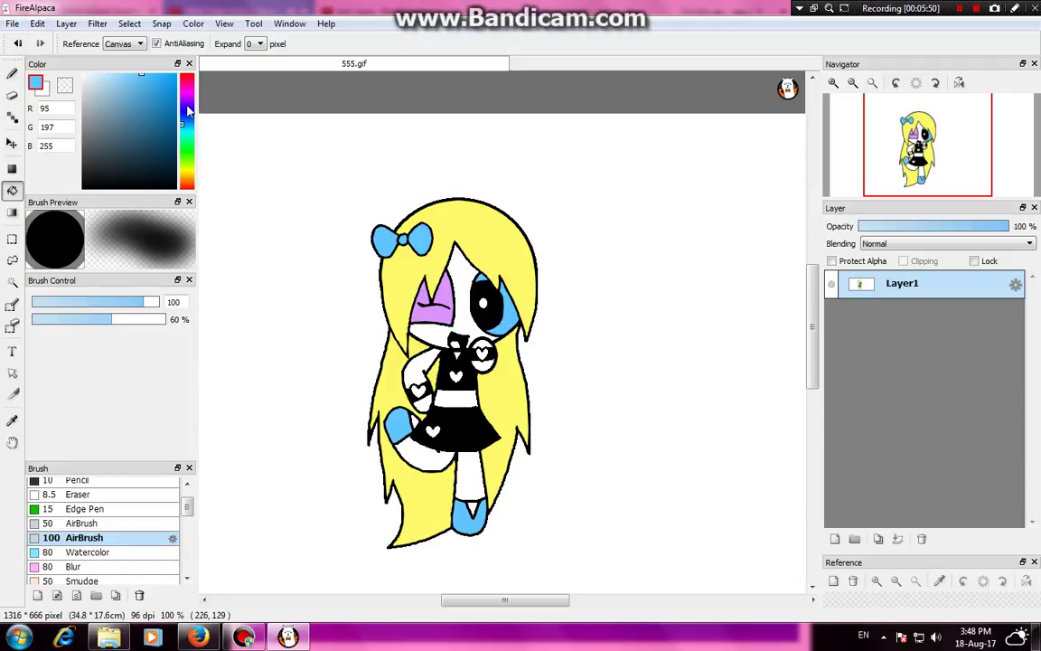
Fill the tongue and the four hearts on the wristbands, top and skirt with red, RGB 248, 23, 15
drag(188, 110, 186, 188)
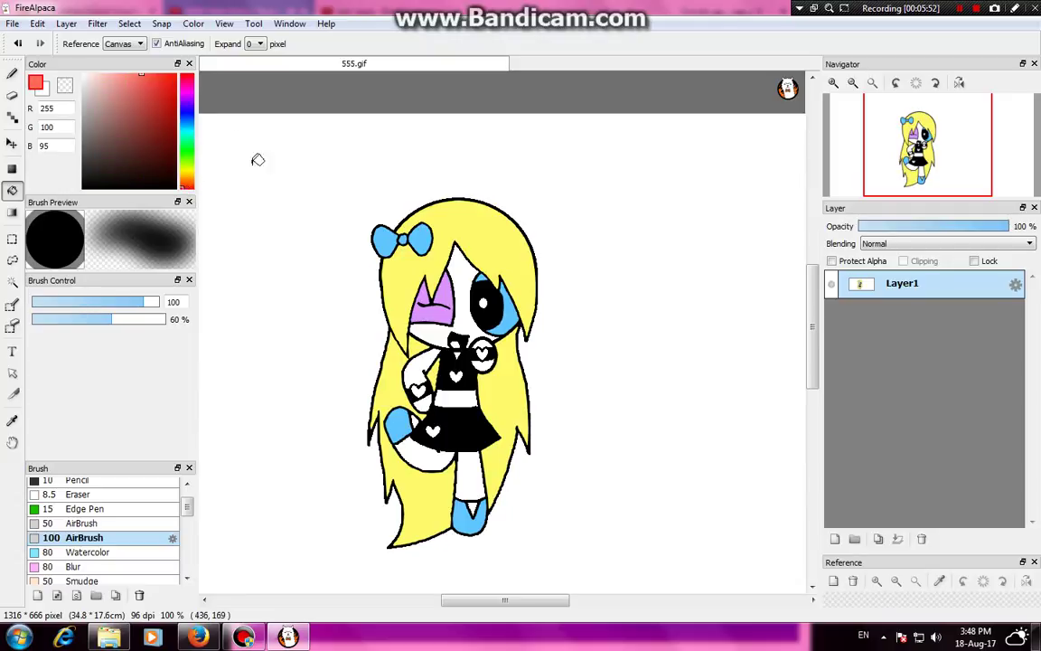
drag(166, 88, 173, 83)
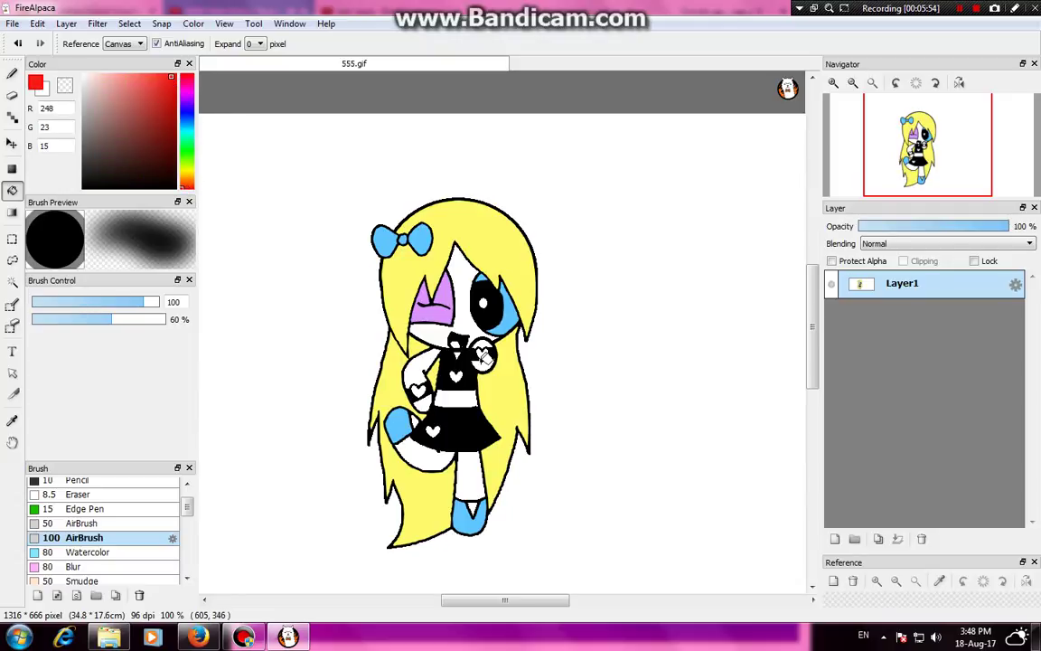
click(456, 338)
scroll(456, 361, up, 1)
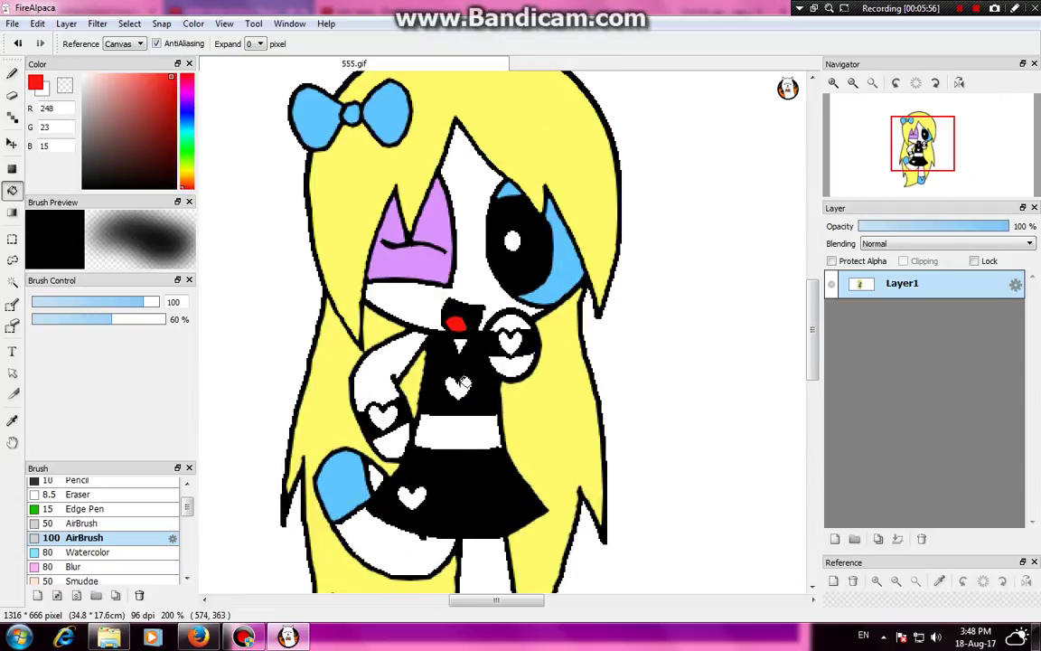
click(459, 384)
click(511, 341)
click(382, 415)
click(412, 495)
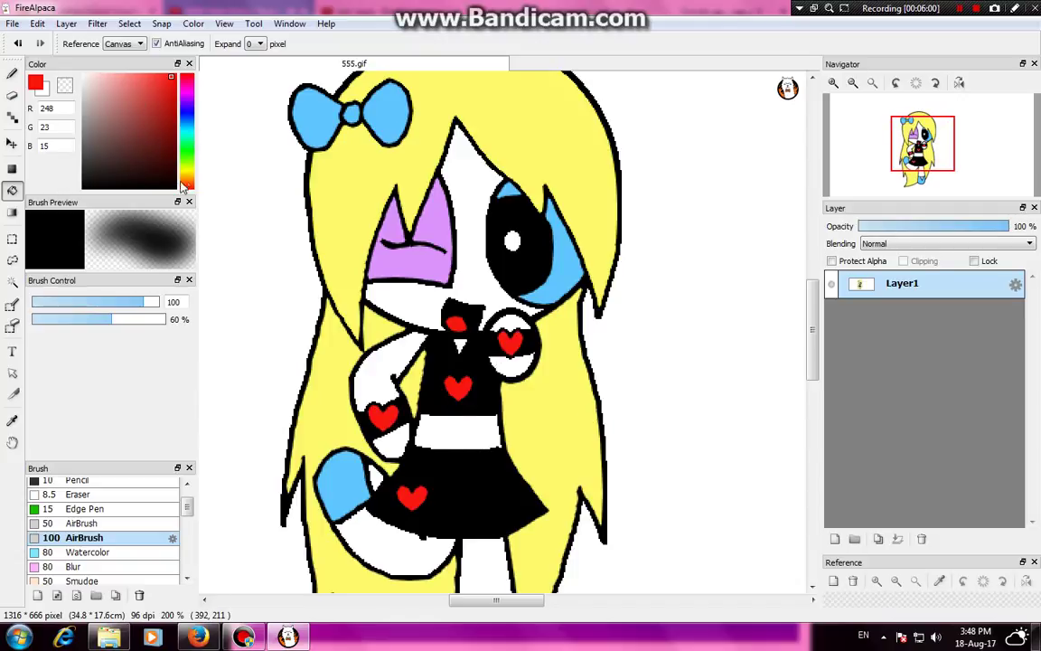
Fill the face, neckline, waist, arms and hands with a pale skin tone, RGB 255, 235, 207
drag(184, 186, 185, 181)
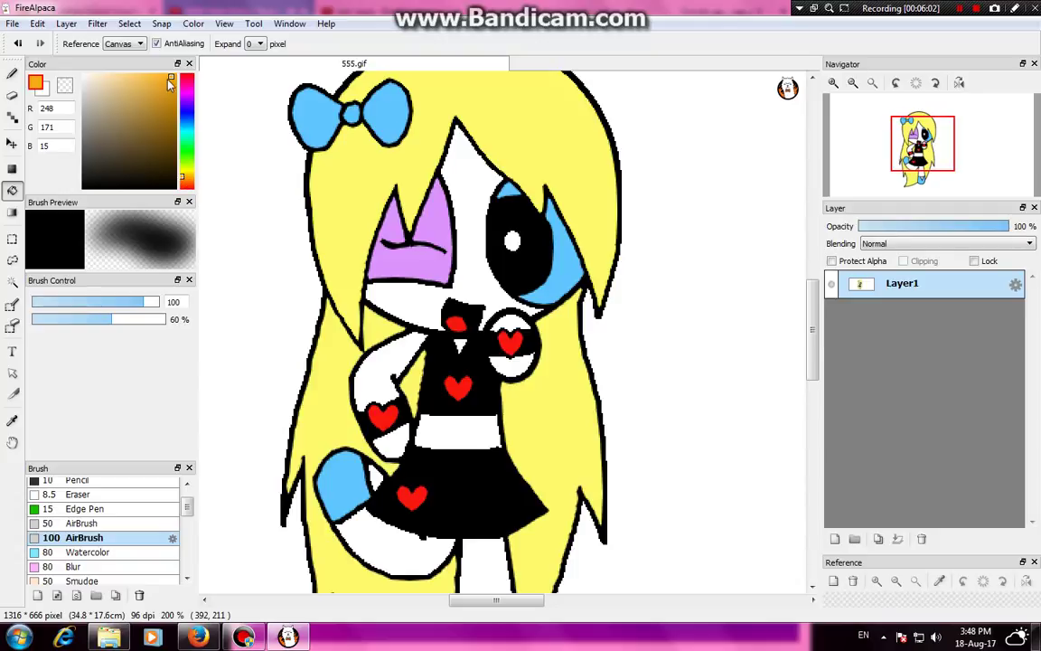
drag(168, 79, 114, 77)
drag(185, 177, 186, 180)
click(458, 291)
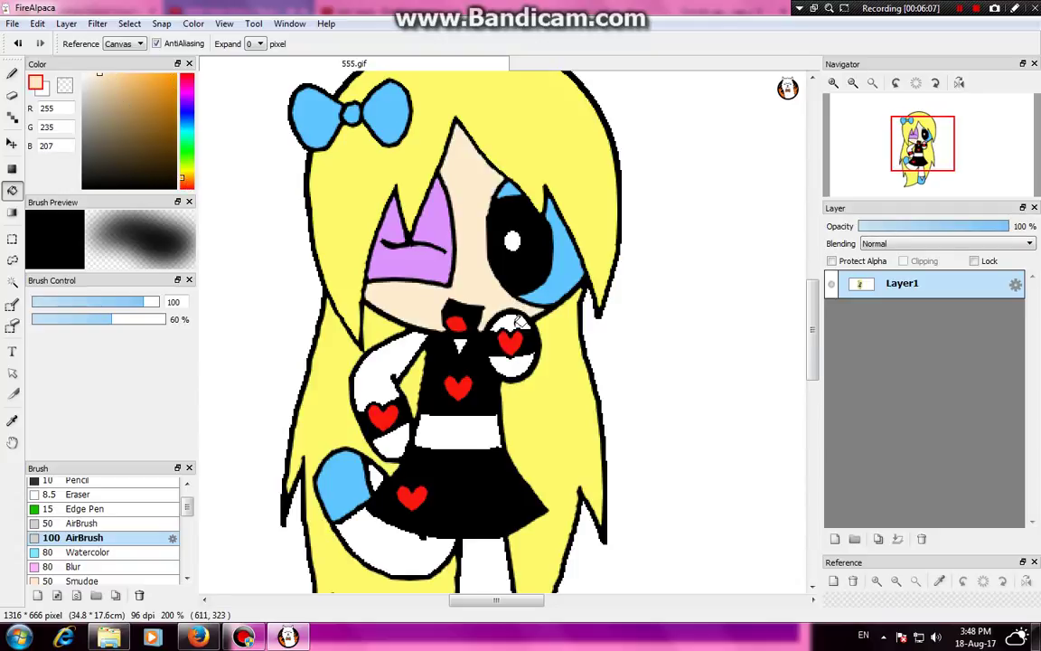
click(465, 437)
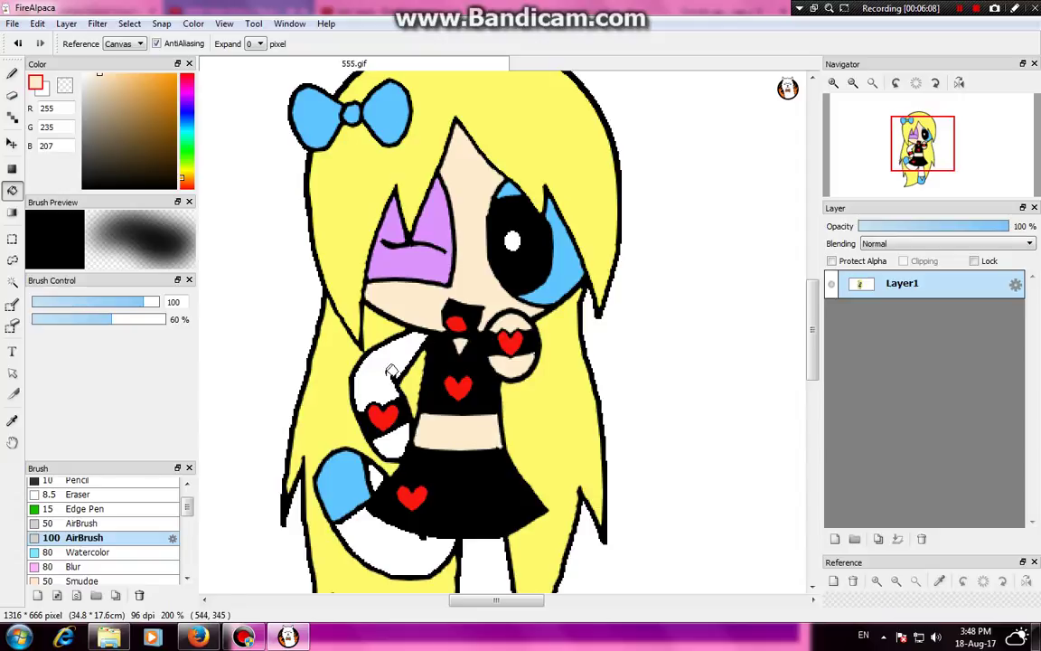
click(399, 415)
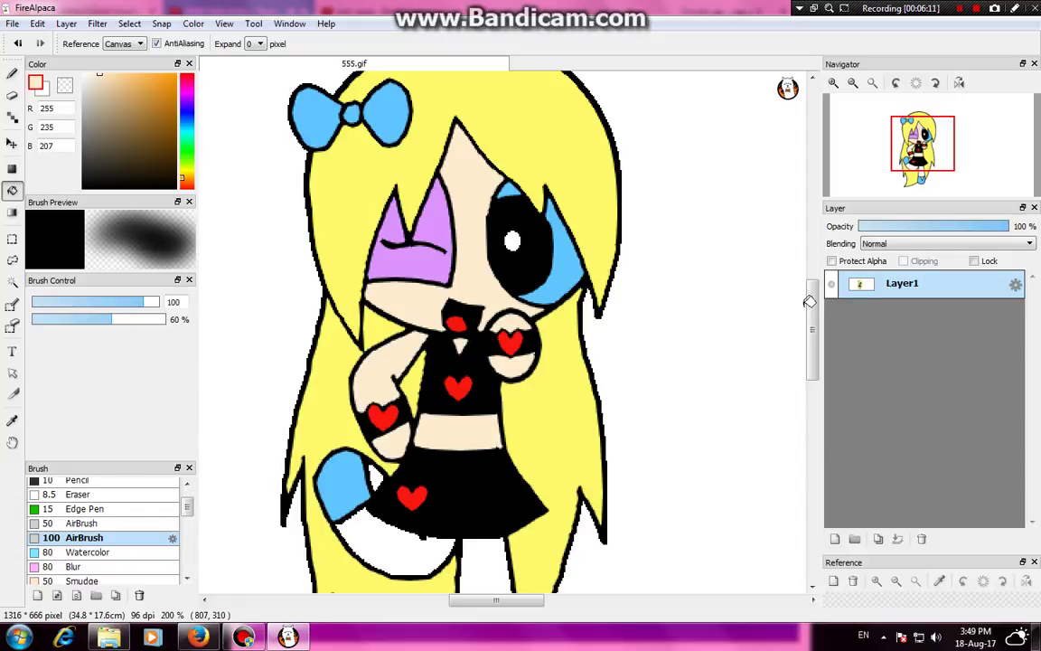
Fill both legs and the openings of the shoes with the same pale skin tone
drag(810, 304, 811, 331)
click(483, 490)
click(420, 444)
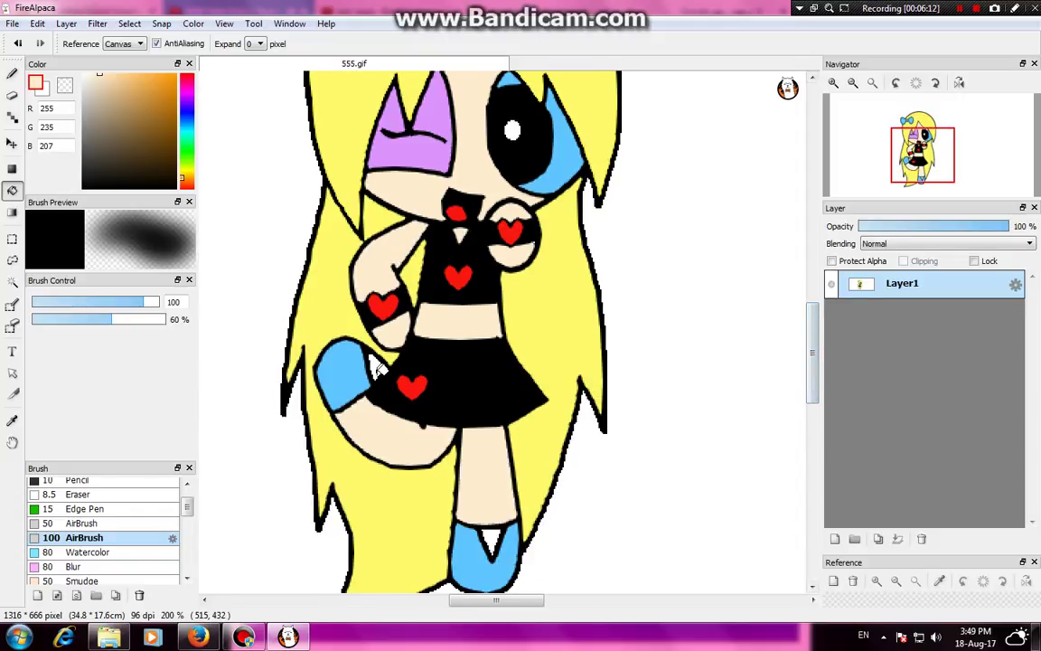
scroll(496, 504, down, 2)
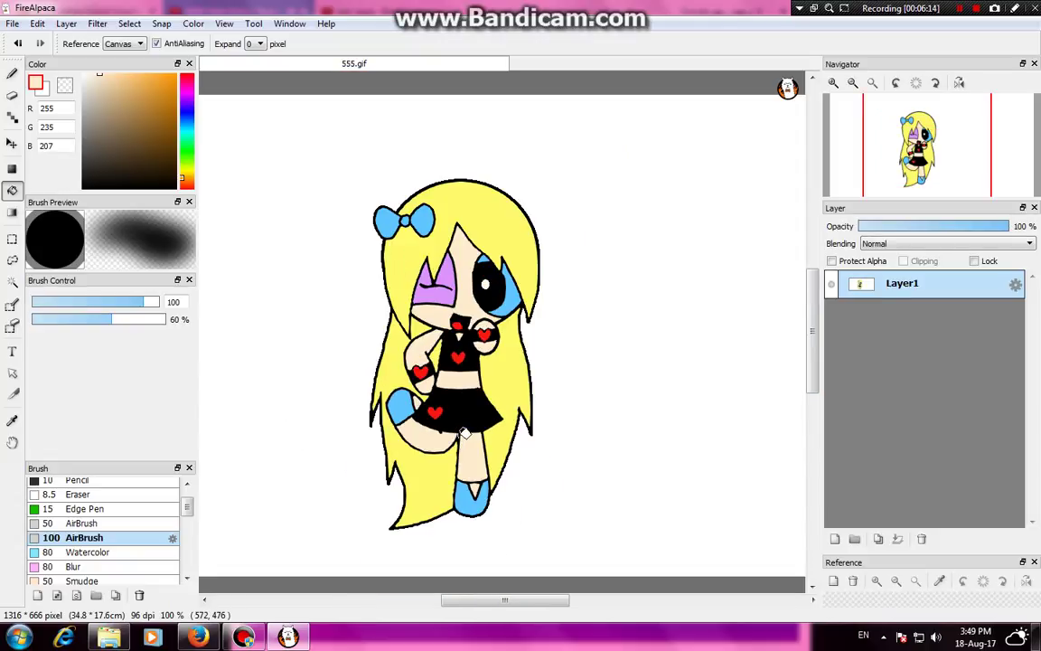
scroll(463, 433, up, 1)
scroll(462, 433, down, 1)
scroll(462, 432, up, 2)
scroll(462, 432, down, 2)
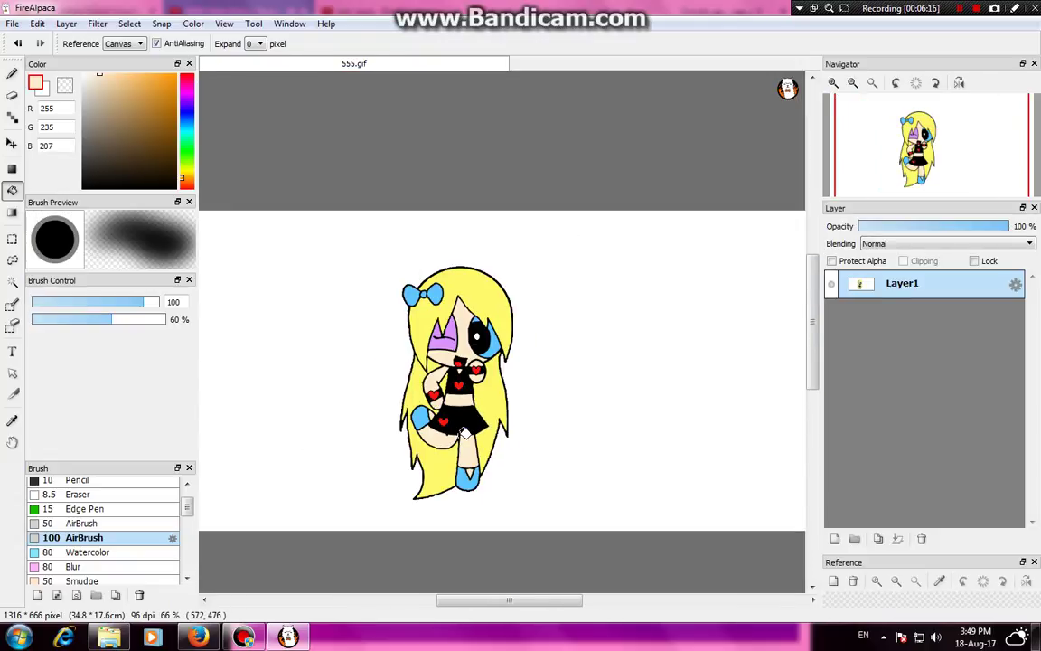
scroll(463, 433, up, 1)
scroll(462, 433, down, 1)
Select the front hair with the Magic Wand and airbrush soft pale yellow highlights, RGB 252, 250, 189, onto it at brush size 100
scroll(510, 334, up, 1)
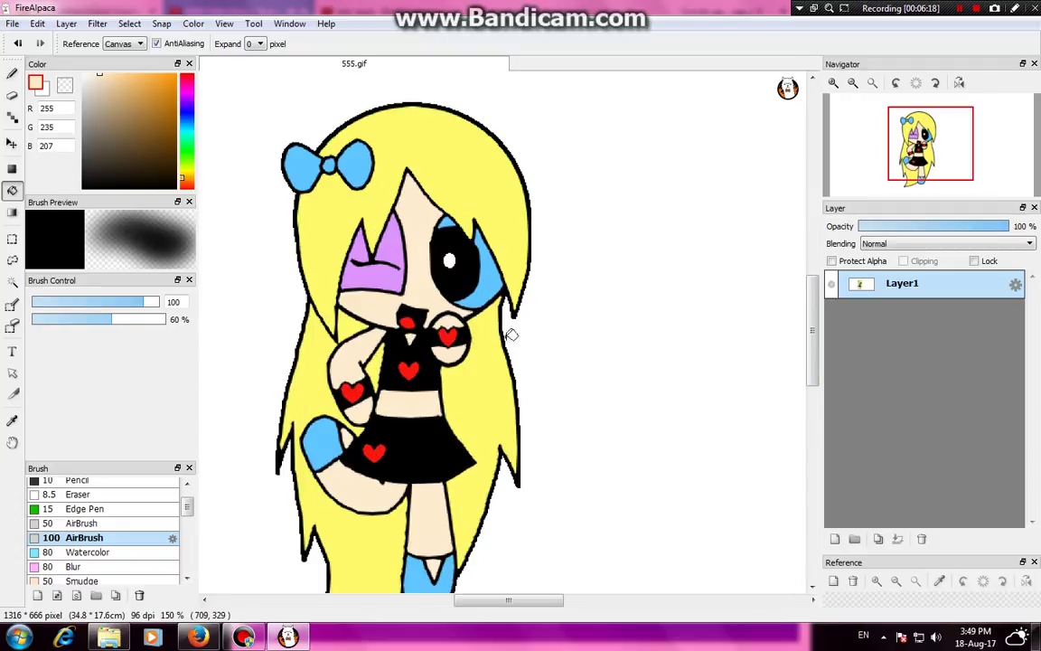
drag(469, 604, 453, 604)
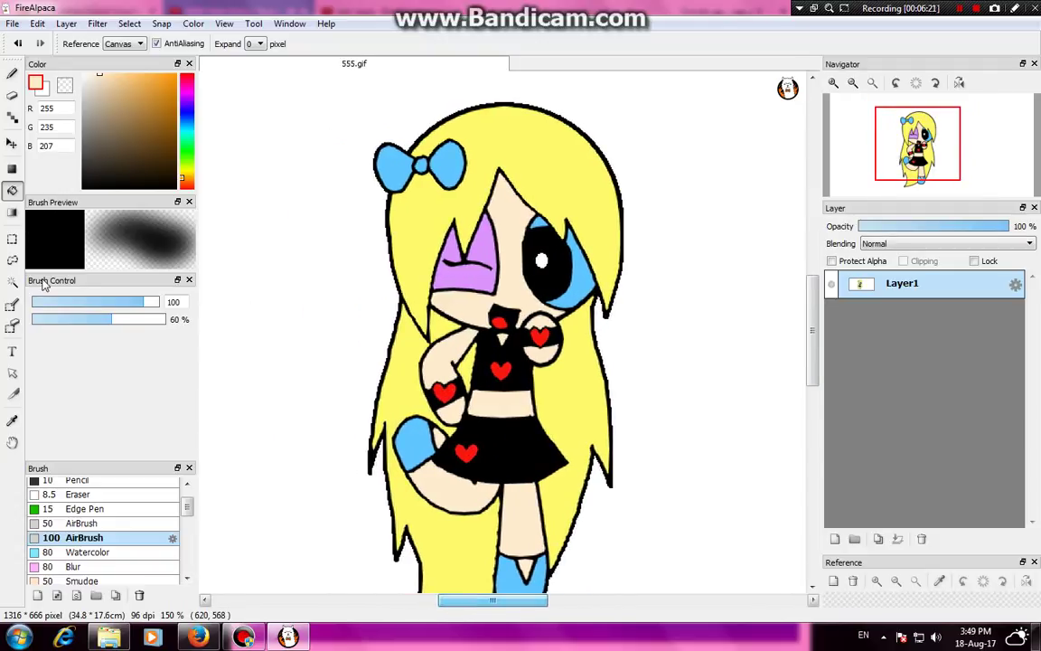
click(13, 281)
click(513, 145)
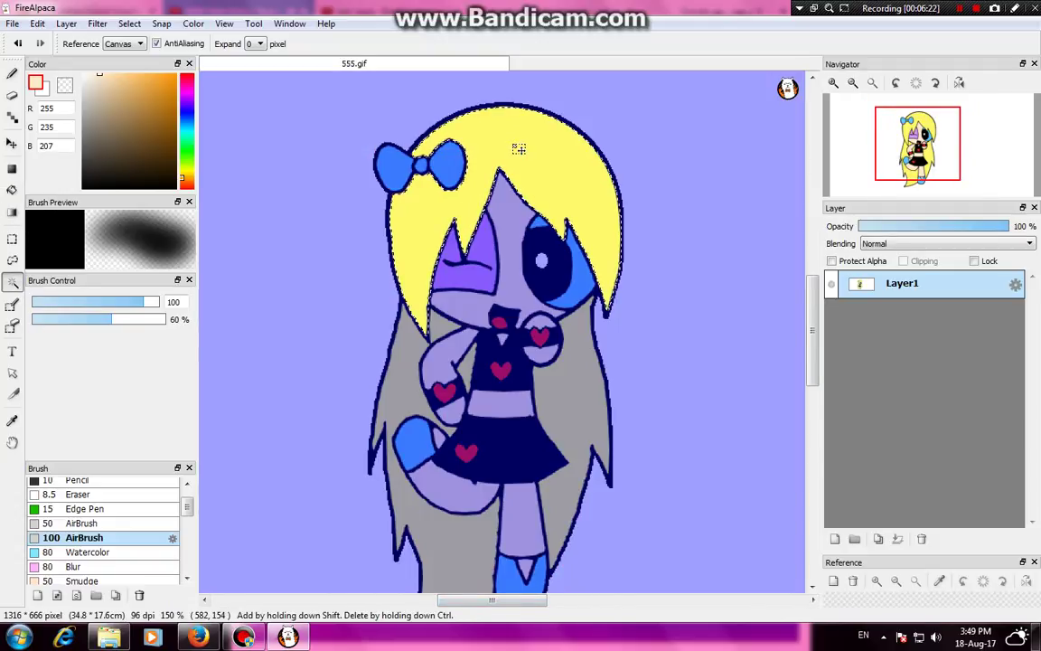
right_click(567, 167)
click(11, 75)
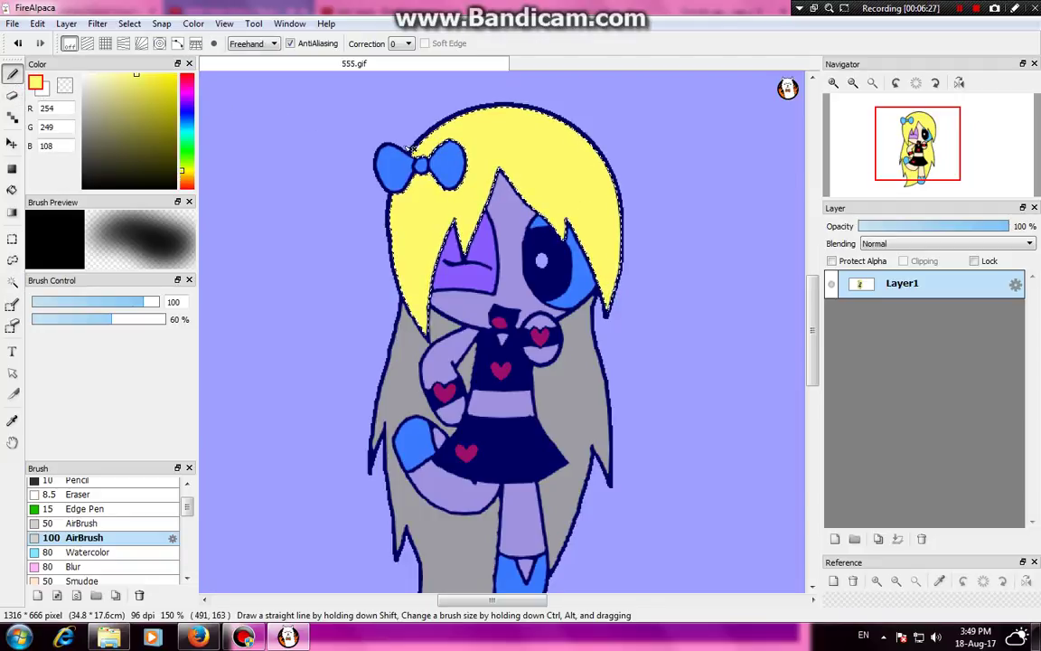
click(117, 78)
click(105, 75)
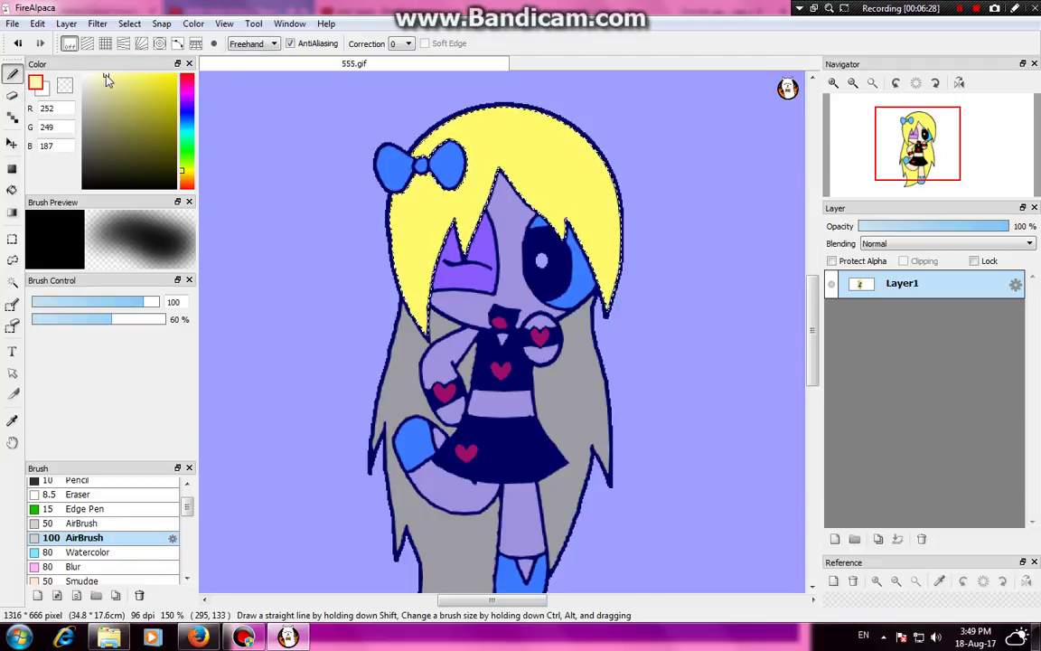
mouse_move(540, 135)
mouse_down()
mouse_move(532, 170)
mouse_move(405, 123)
mouse_up()
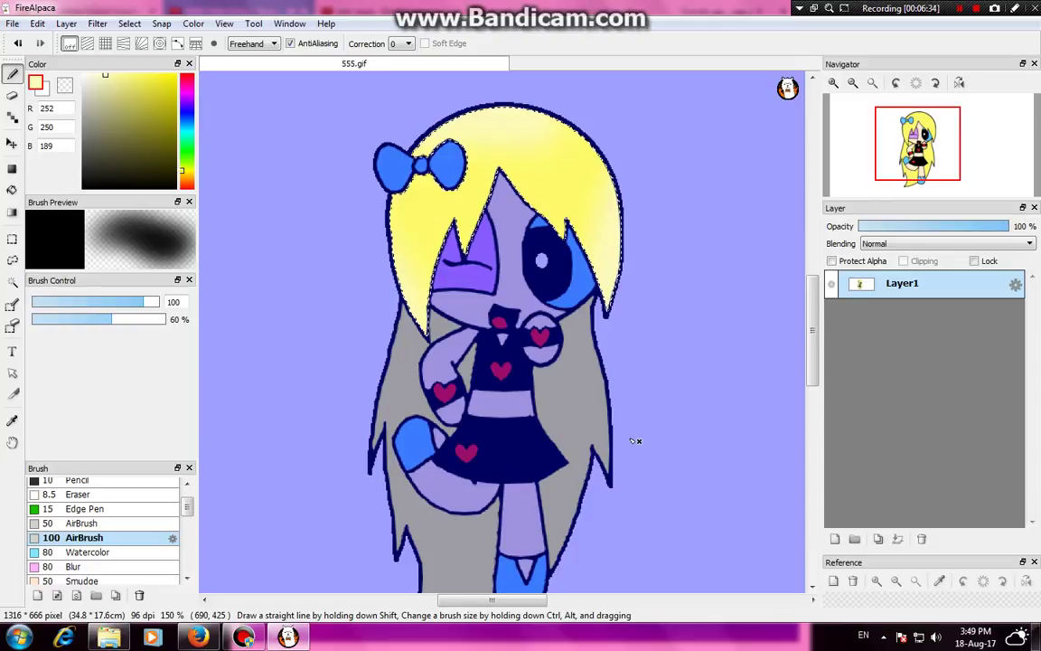
Select the long back hair on the girl's raised-foot side and airbrush it with the same pale yellow highlights
scroll(811, 326, down, 3)
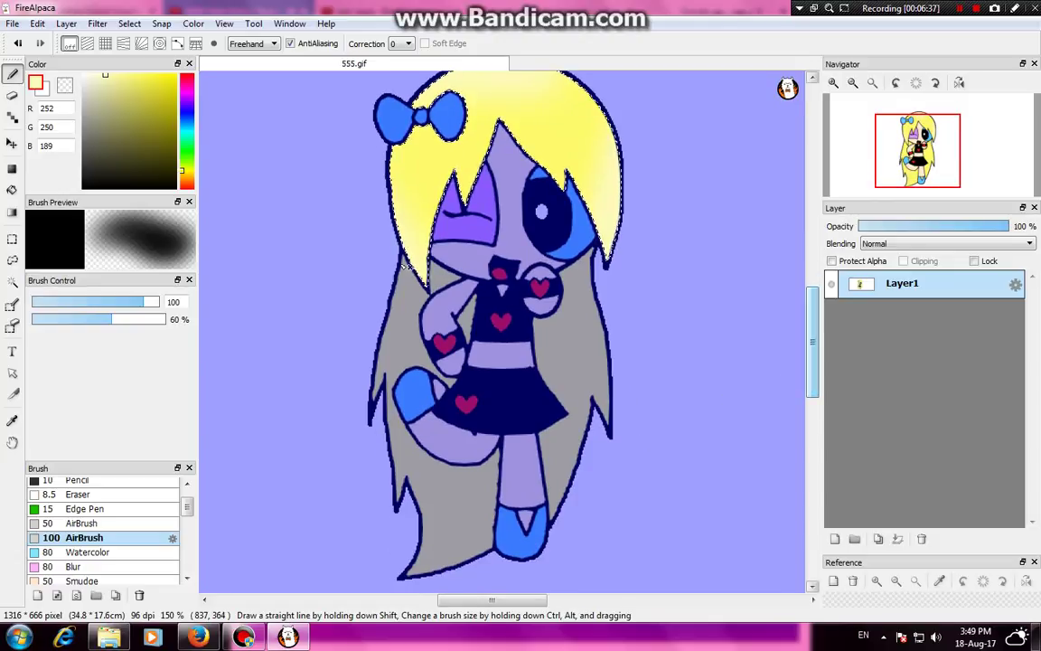
click(13, 281)
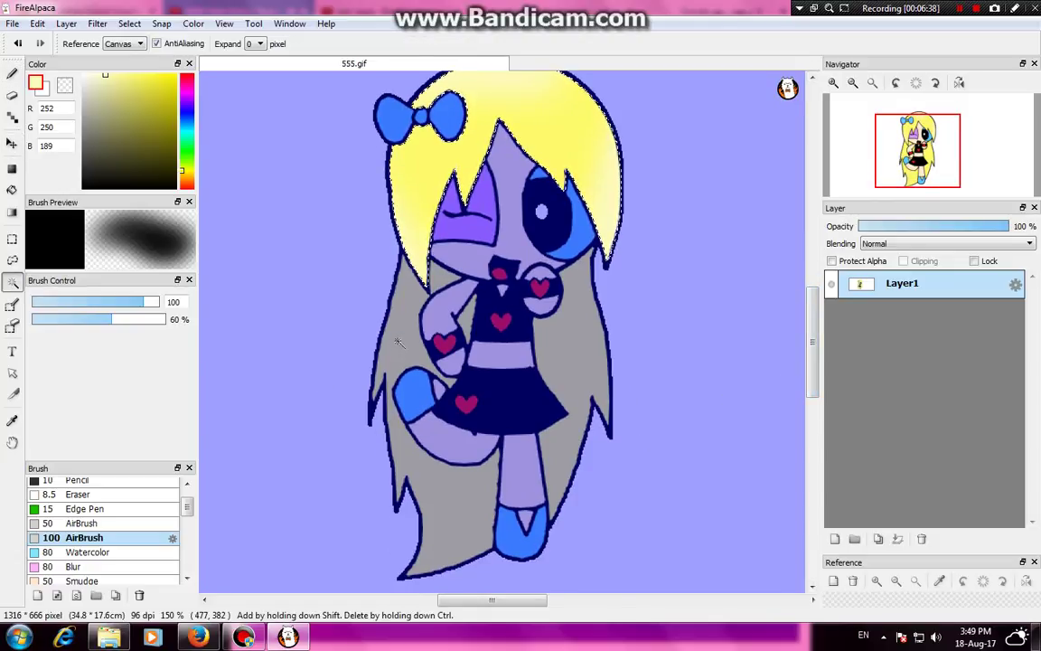
click(402, 343)
click(14, 77)
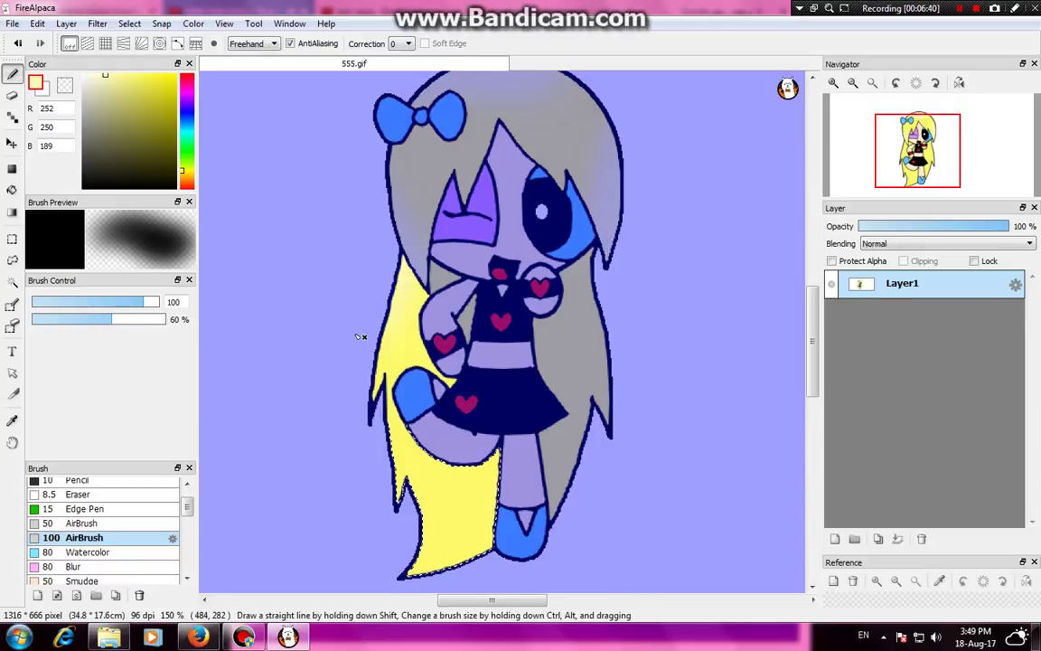
mouse_move(501, 443)
mouse_down()
mouse_move(488, 553)
mouse_move(378, 596)
mouse_up()
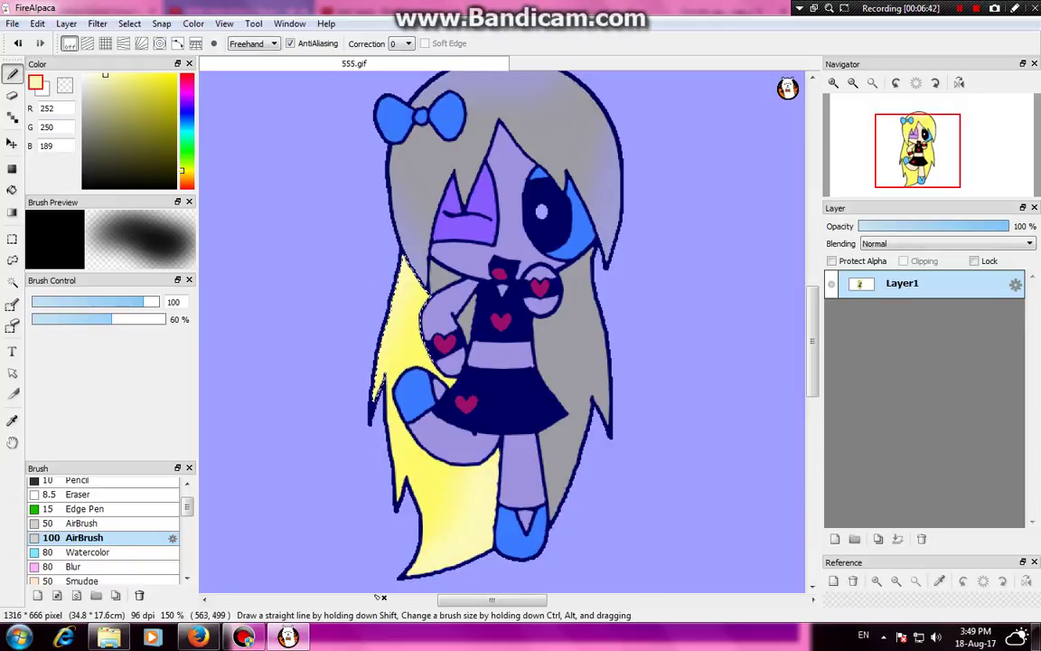
Select the long back hair on the standing-leg side and airbrush the same pale yellow highlights onto it
click(12, 282)
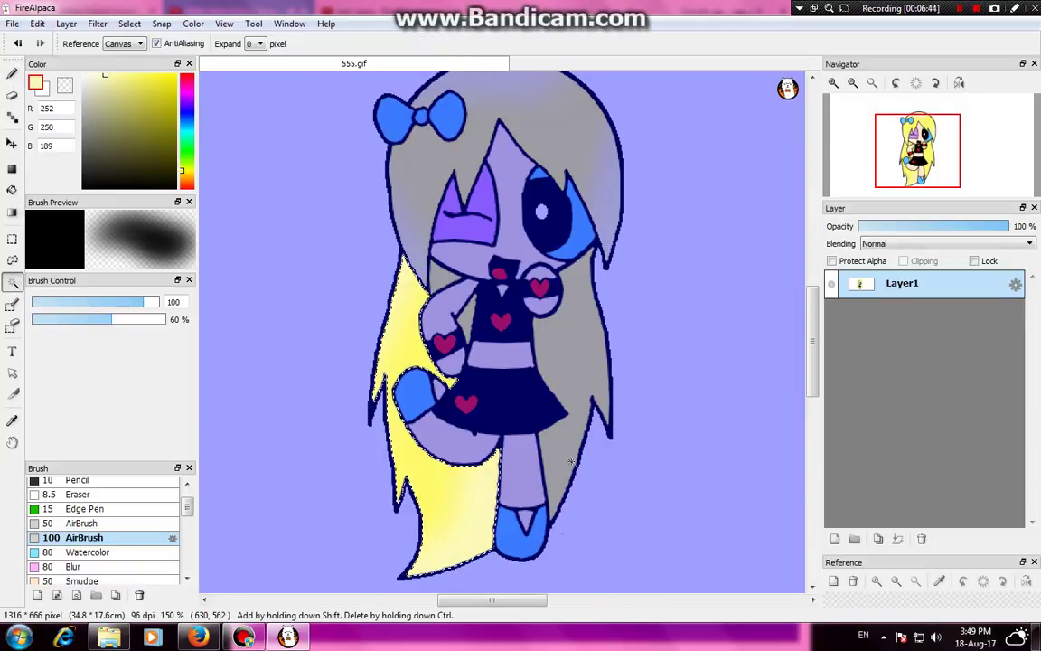
key(ctrl+z)
click(12, 74)
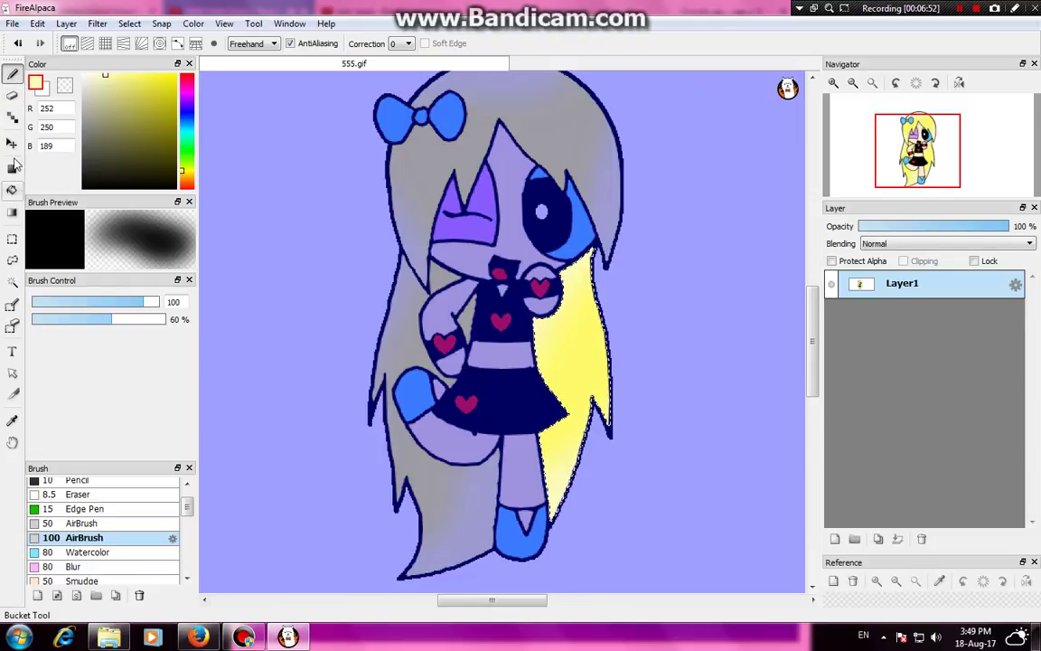
Select the standing foot's shoe and airbrush a lighter blue highlight, RGB 190, 231, 255, along its edge
right_click(513, 537)
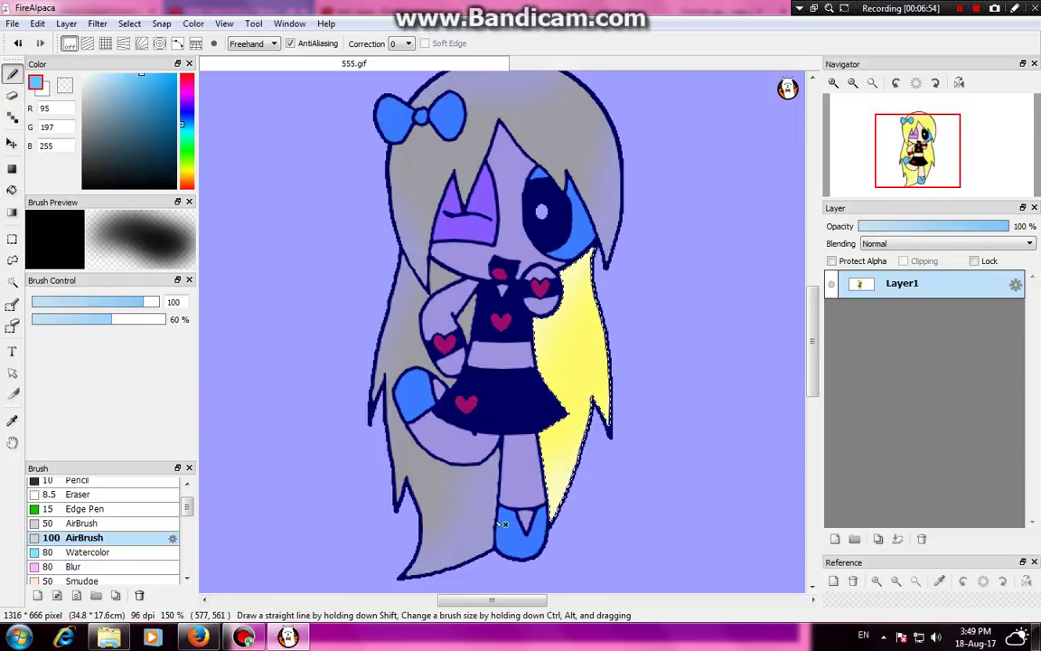
click(12, 281)
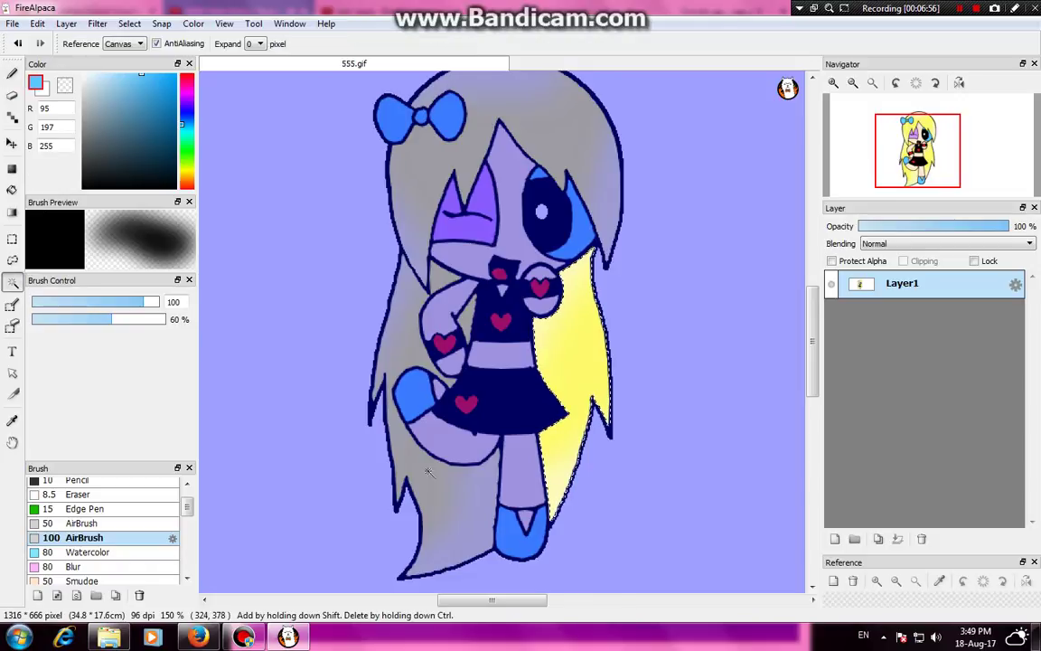
click(519, 533)
click(11, 73)
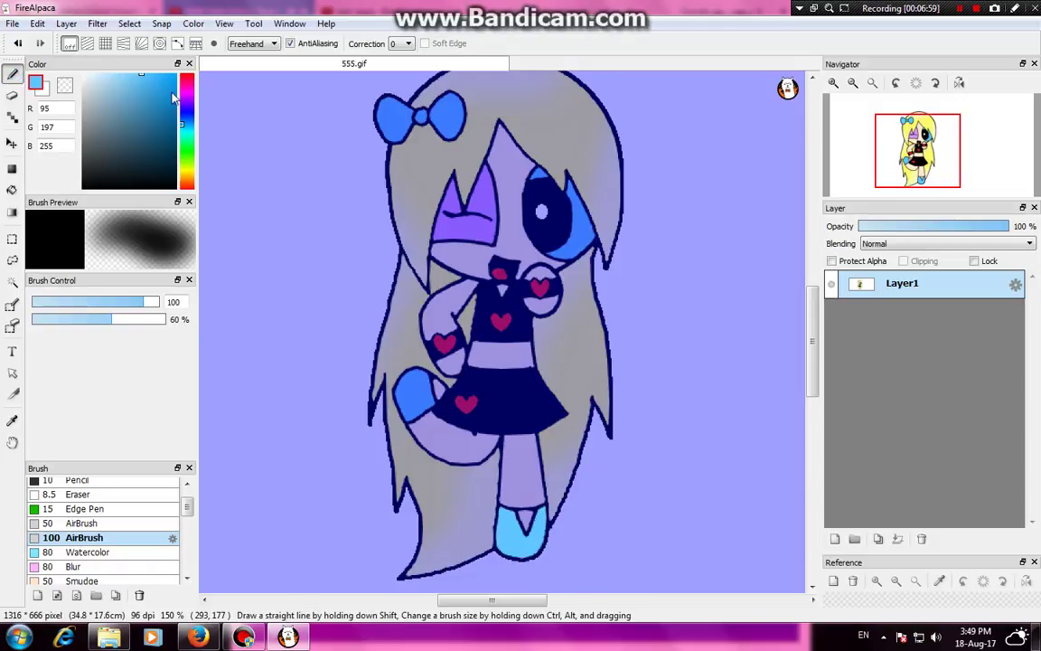
click(101, 73)
click(106, 73)
drag(486, 498, 482, 537)
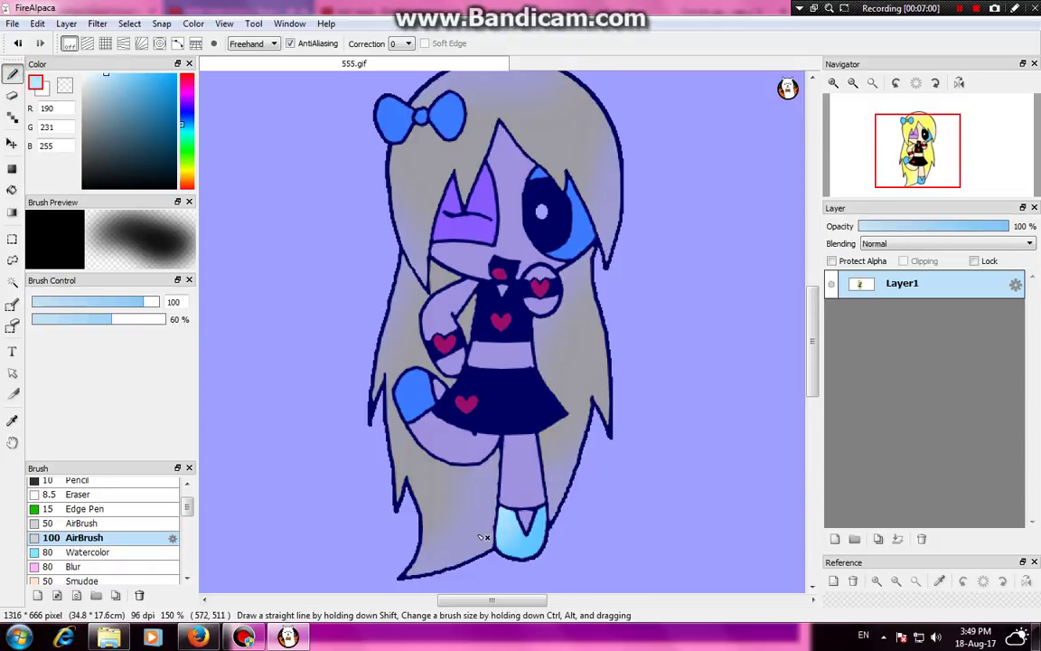
Select the raised foot's shoe and airbrush the same lighter blue highlight along its outer edge
click(11, 281)
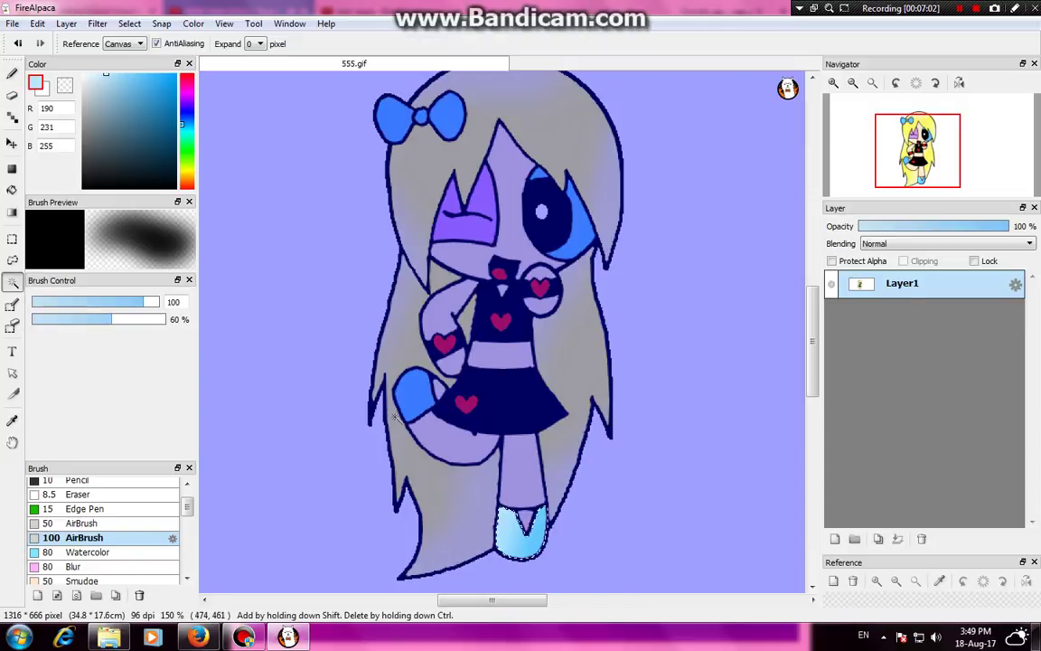
click(12, 73)
drag(378, 370, 392, 414)
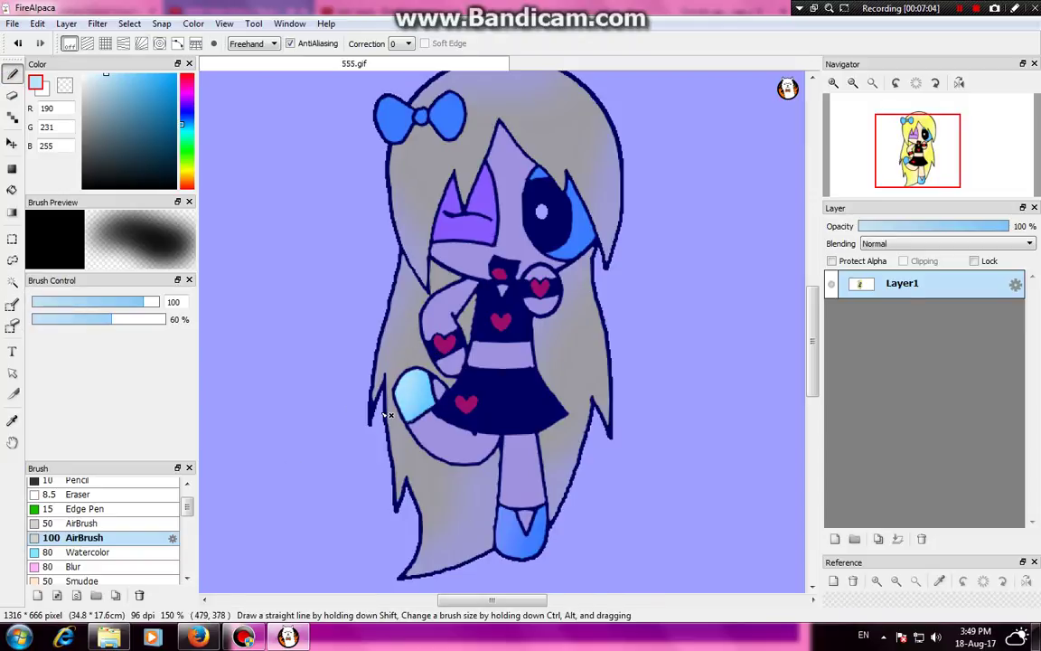
Select the connected black areas of the skirt, top and outlines with the Magic Wand and switch to the brush
drag(813, 332, 814, 323)
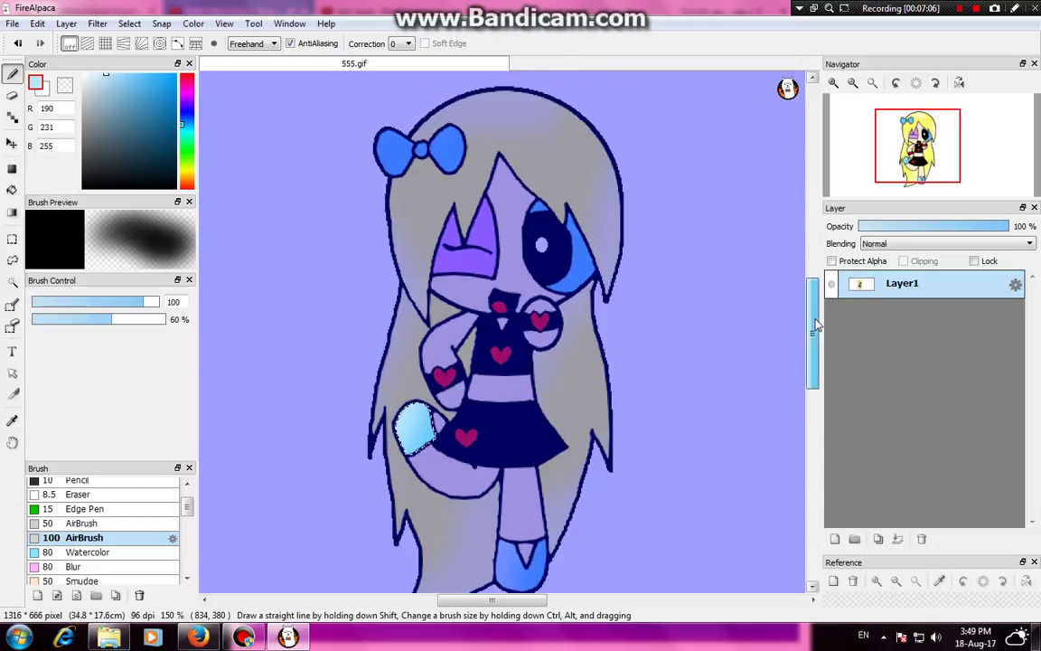
click(12, 281)
click(505, 443)
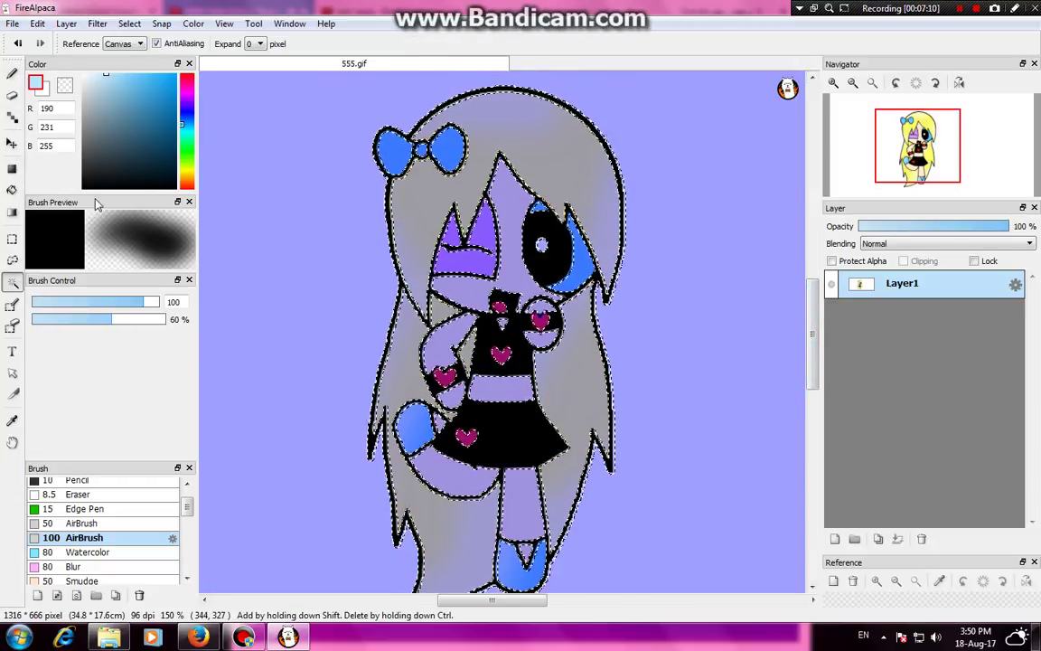
click(12, 72)
mouse_move(117, 131)
mouse_down()
mouse_move(105, 120)
mouse_move(88, 147)
mouse_move(85, 107)
mouse_up()
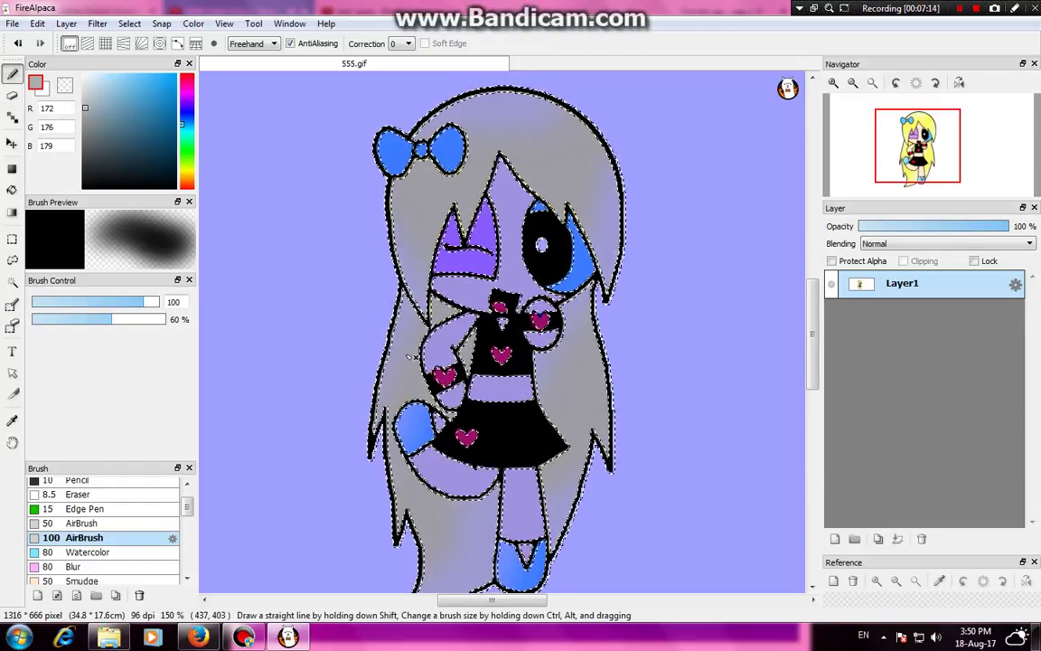
drag(470, 379, 503, 433)
key(ctrl+z)
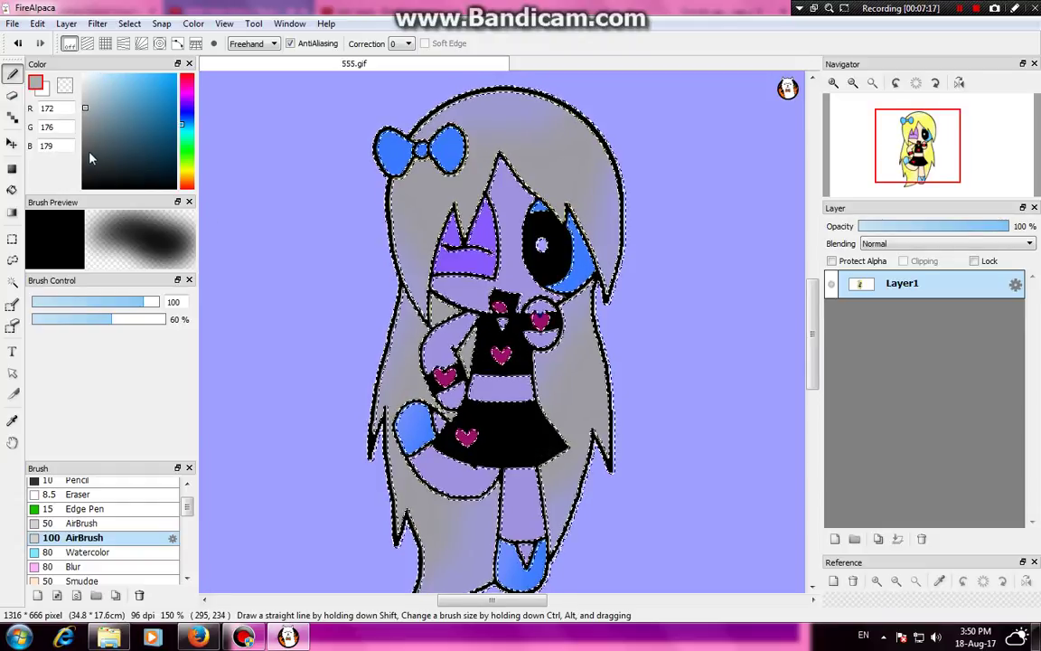
Airbrush dark grey highlights, RGB 104, 105, 107, diagonally across the skirt and over the top at brush size 50
click(84, 120)
click(84, 140)
drag(484, 418, 510, 424)
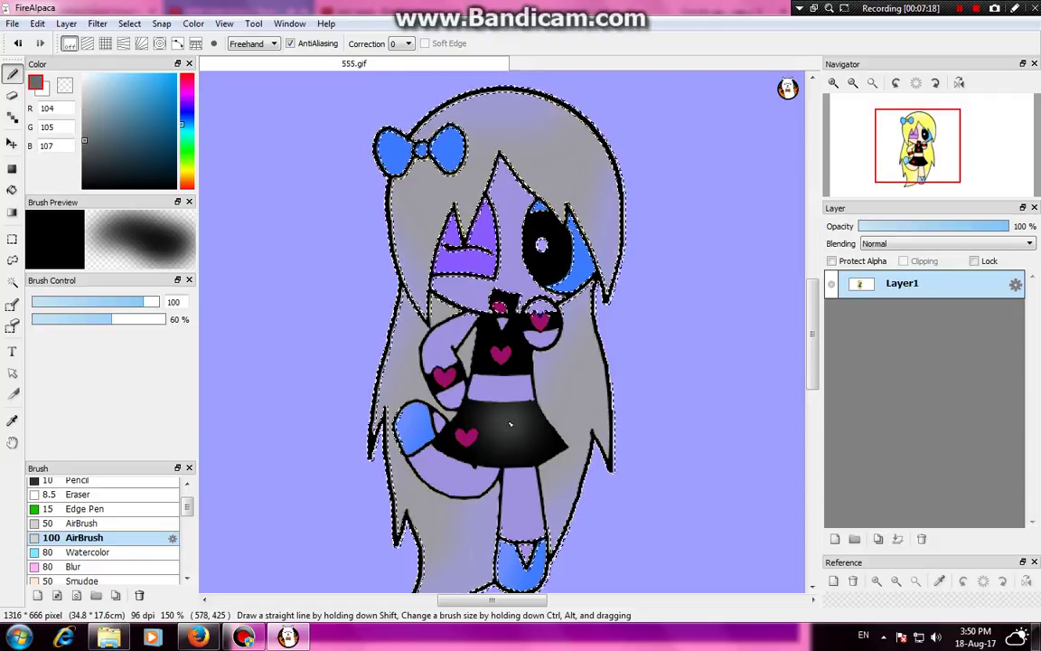
key(ctrl+z)
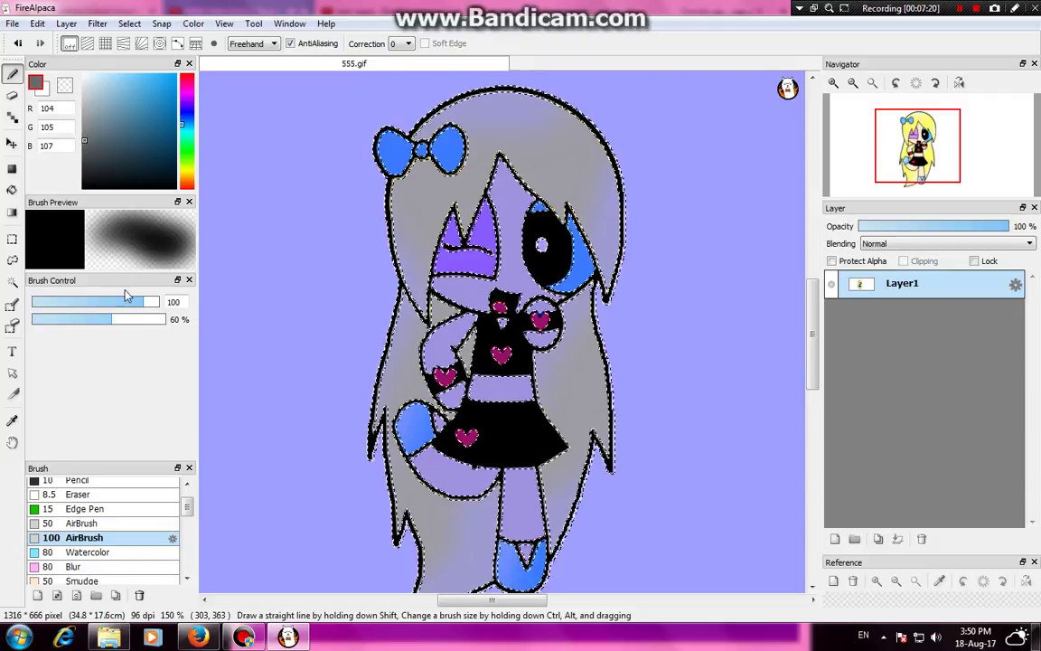
click(85, 302)
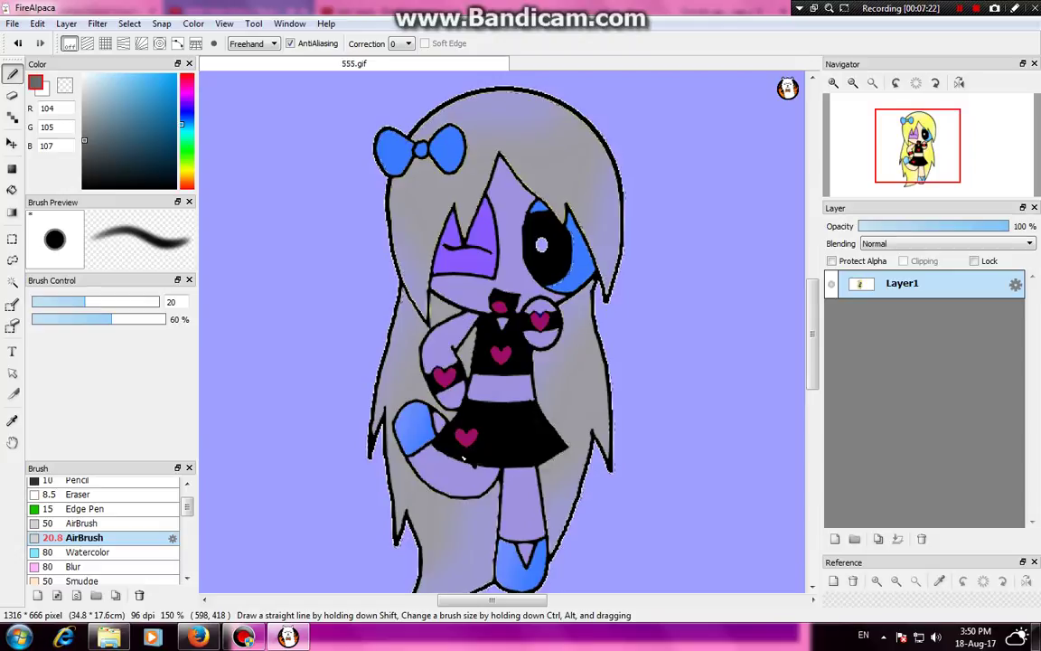
click(129, 302)
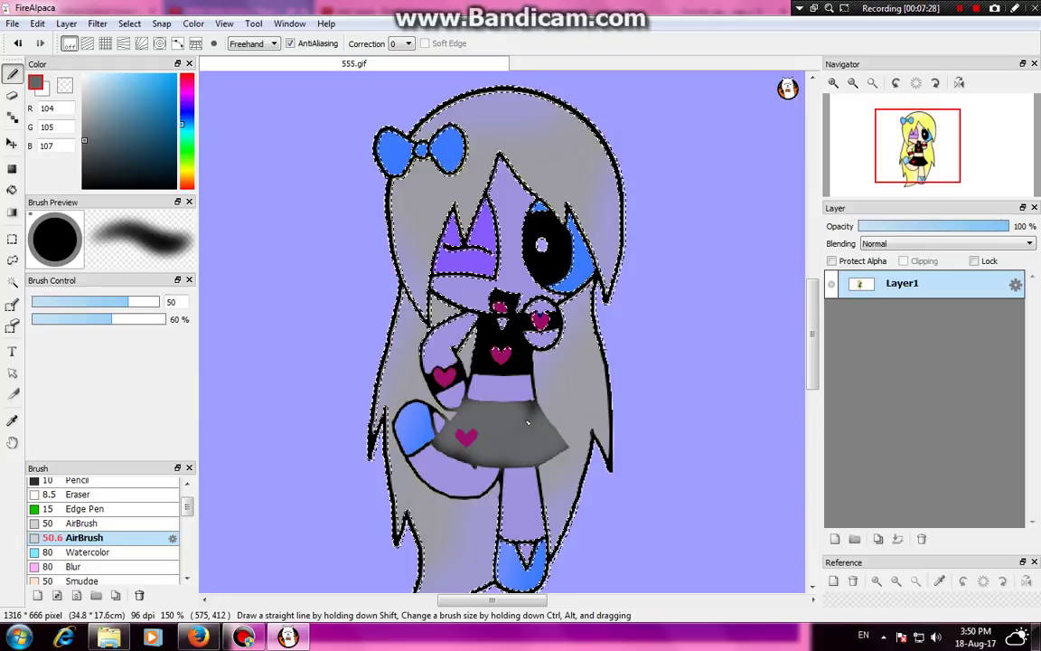
drag(553, 398, 531, 429)
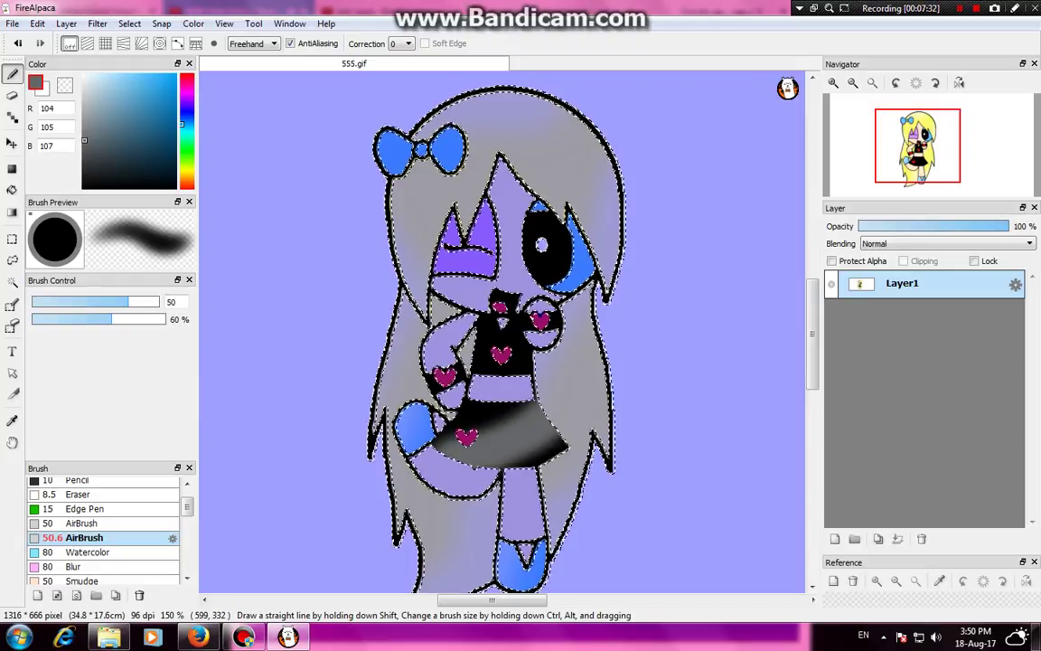
mouse_move(527, 336)
mouse_down()
mouse_move(467, 367)
mouse_move(488, 345)
mouse_up()
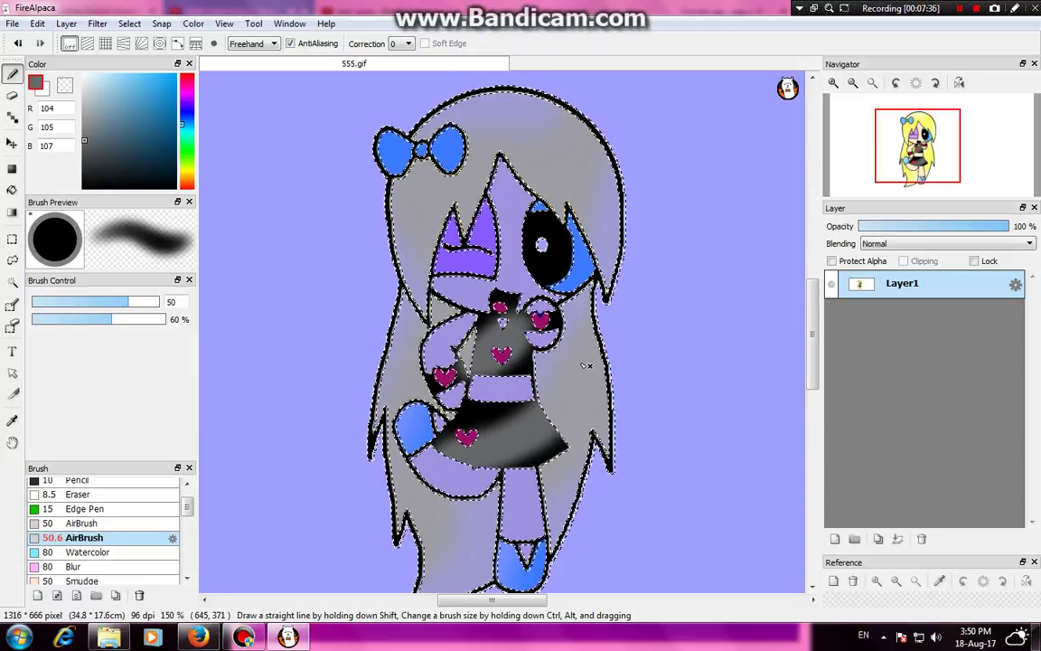
key(ctrl+d)
scroll(381, 268, up, 1)
key(ctrl+z)
scroll(381, 268, down, 1)
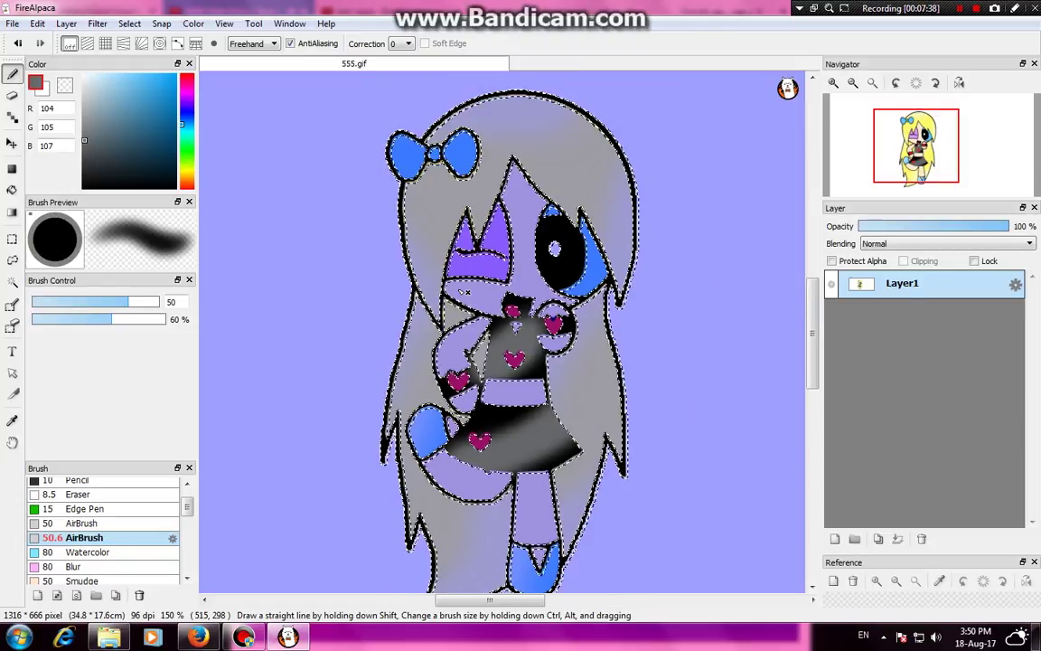
Select the purple area of the closed eye and airbrush pale lilac highlights, RGB 243, 220, 254, onto it
click(13, 283)
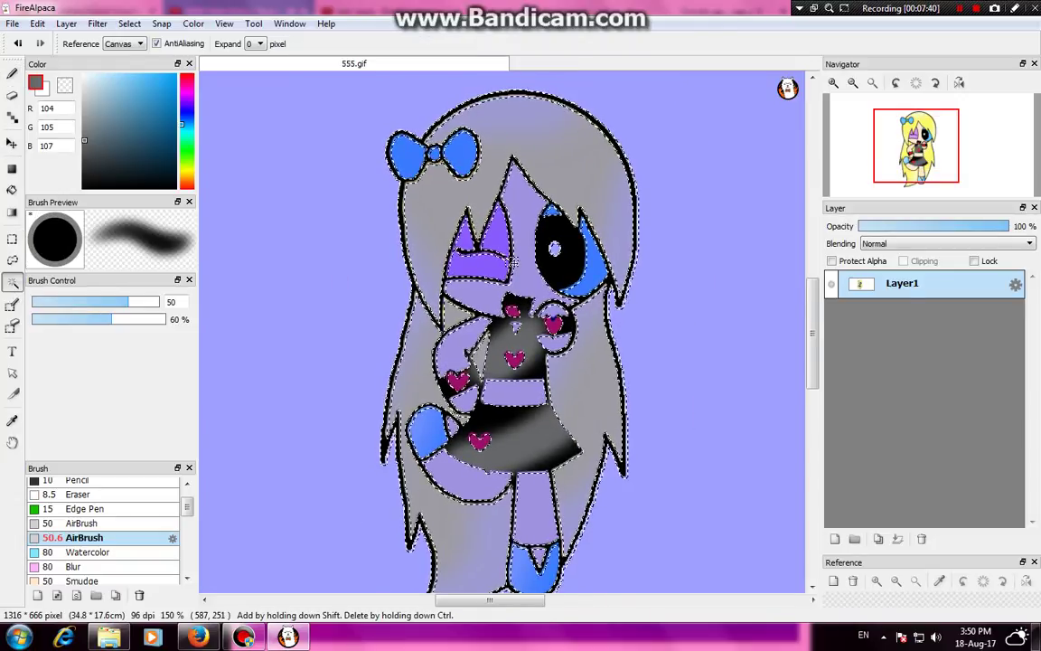
click(491, 263)
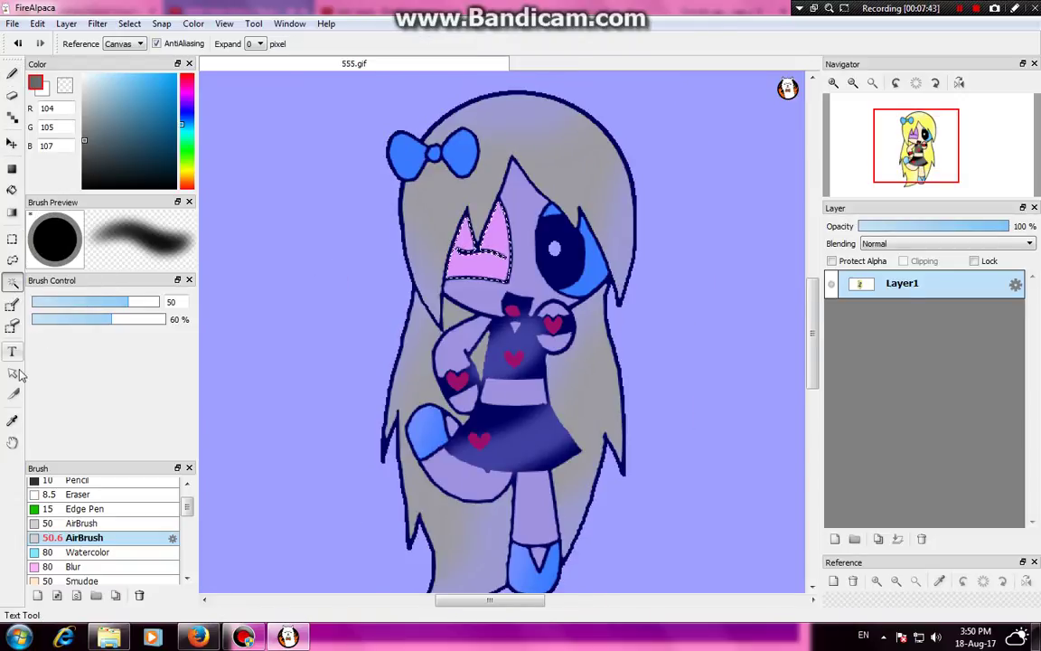
click(12, 74)
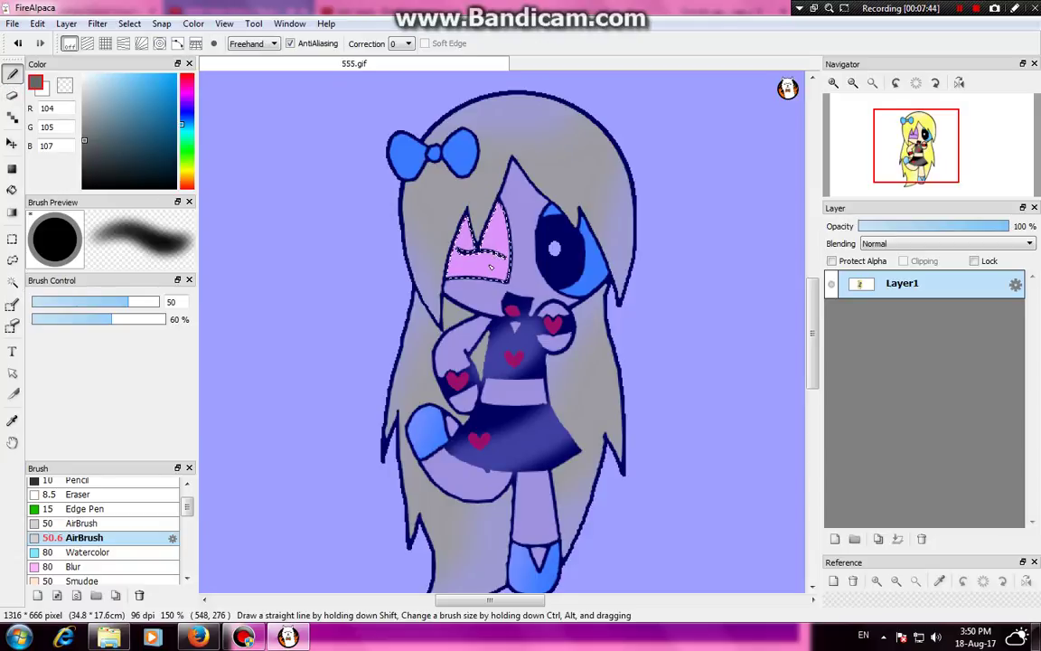
alt+click(491, 267)
drag(112, 80, 96, 81)
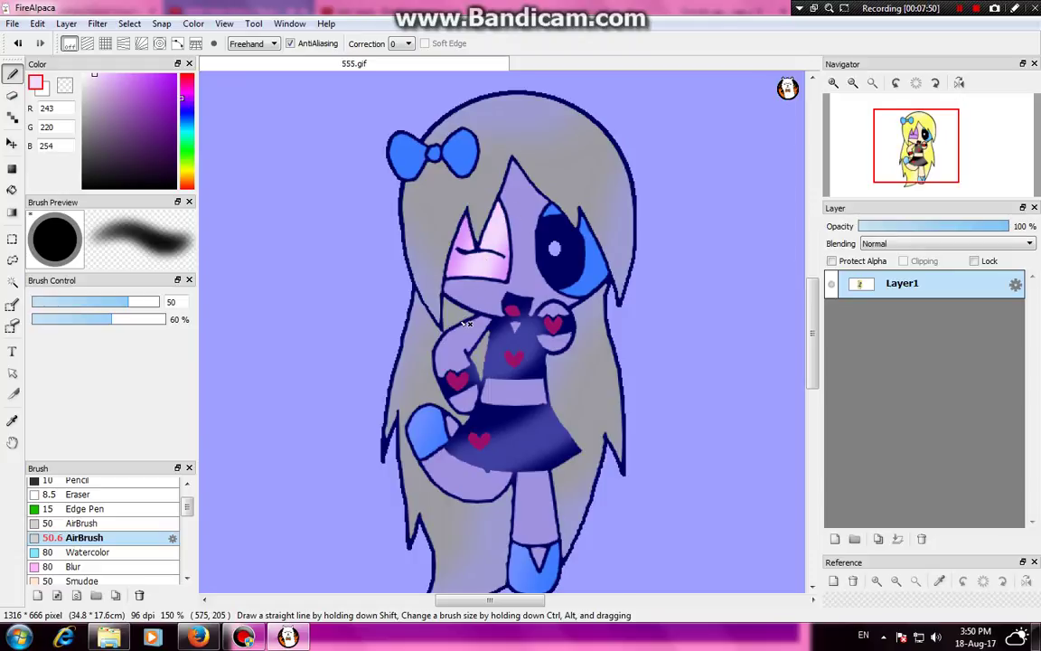
Select the outer blue area of the open eye and airbrush a light blue highlight, RGB 191, 231, 254, along its outer edge
click(12, 281)
click(599, 264)
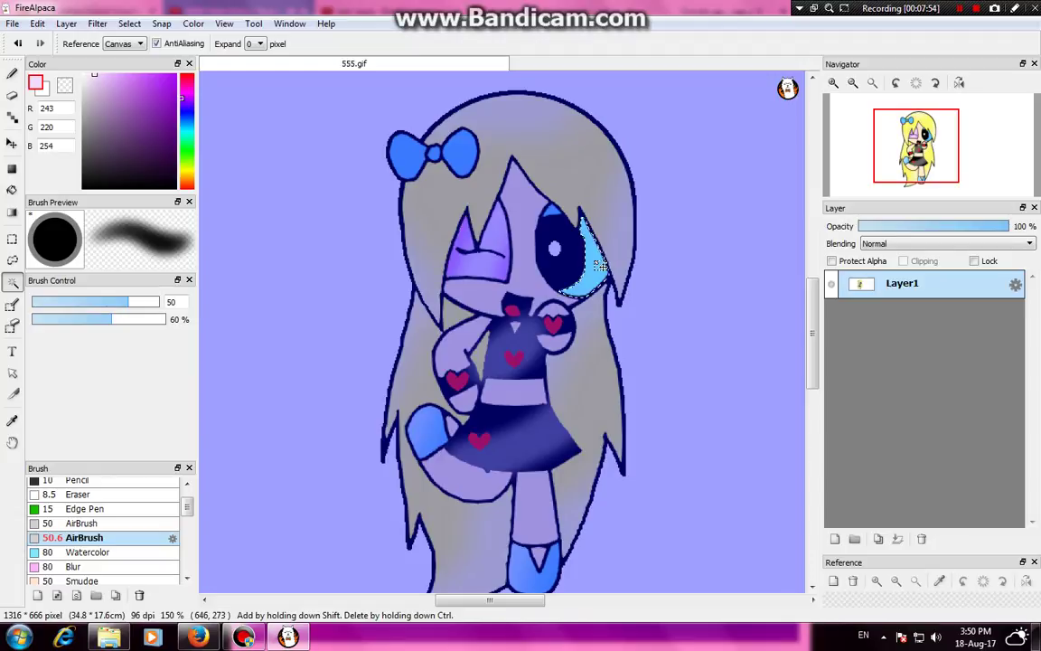
click(13, 74)
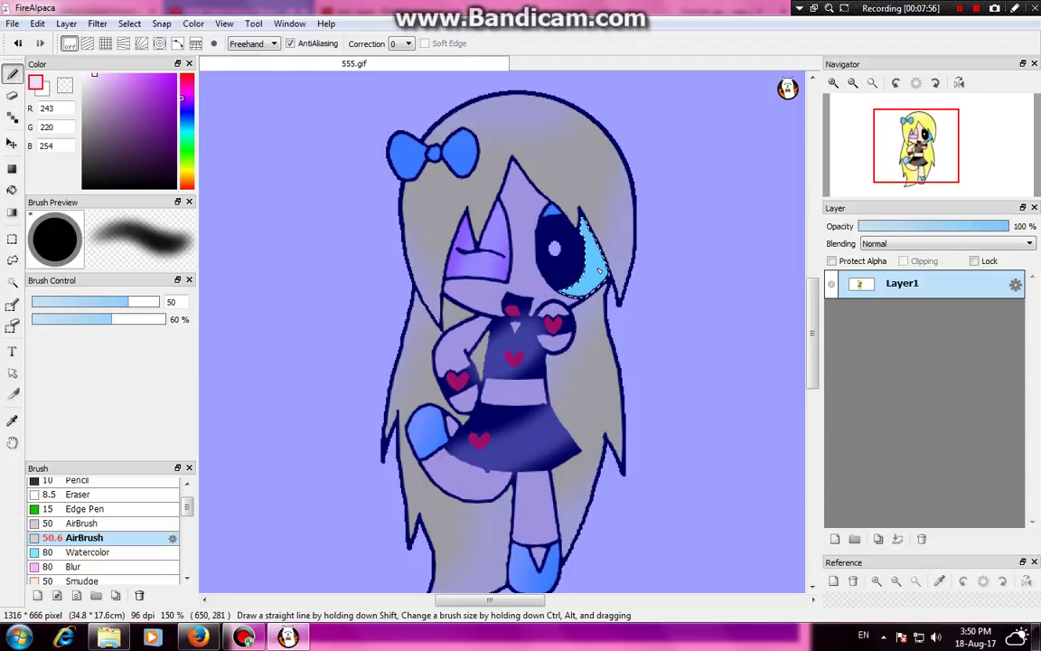
right_click(599, 270)
click(118, 81)
click(106, 74)
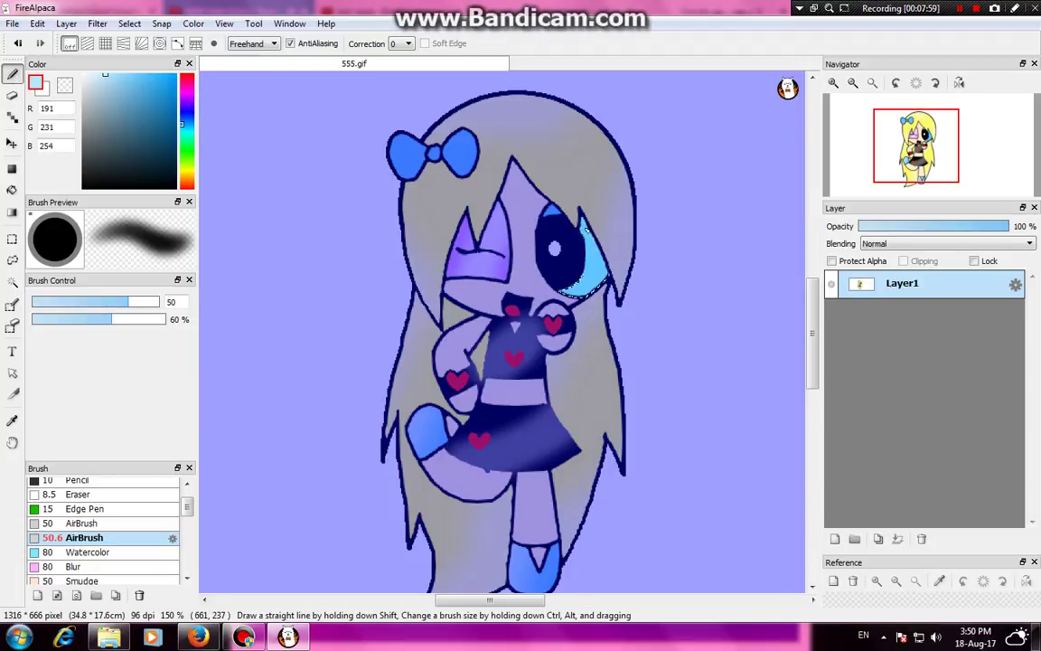
click(587, 230)
key(ctrl+z)
drag(617, 251, 585, 317)
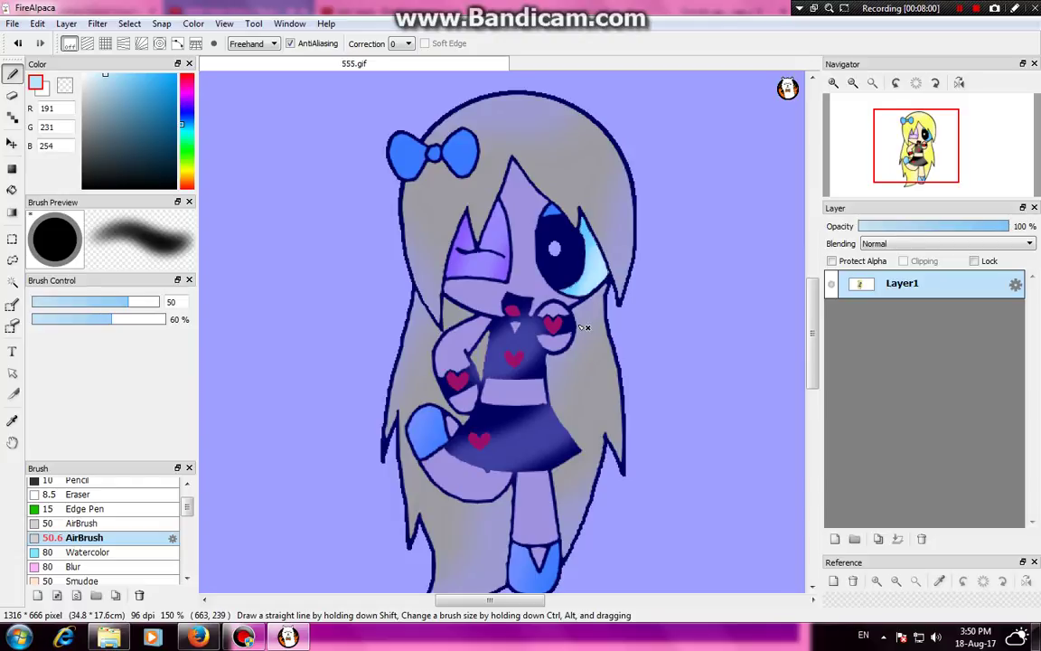
key(ctrl+z)
drag(627, 222, 597, 316)
key(ctrl+z)
drag(611, 188, 616, 266)
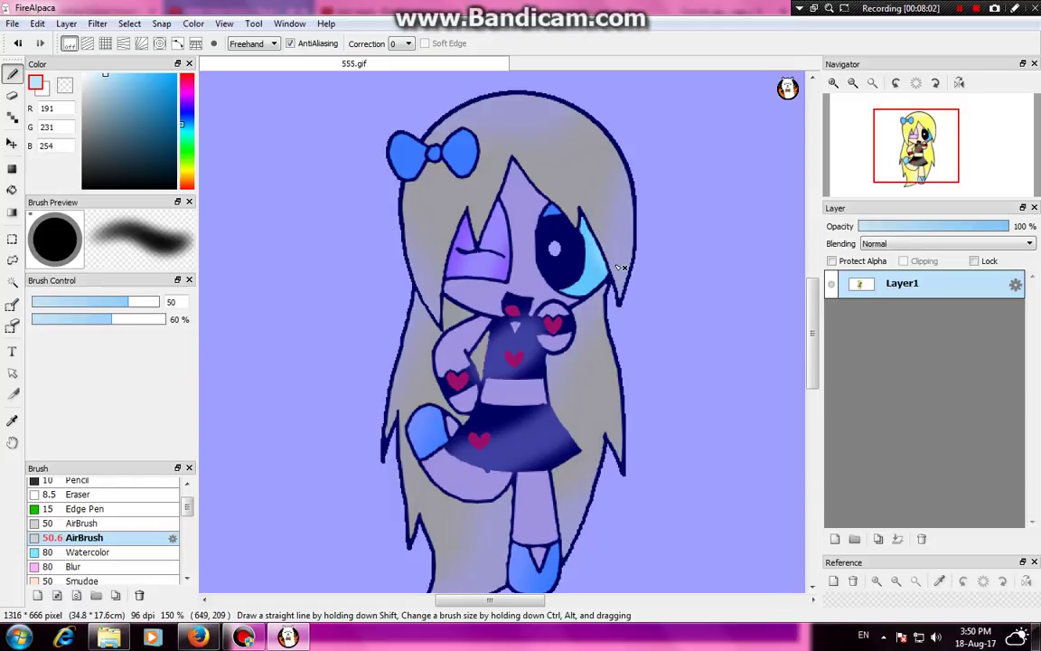
Select the small blue area above the open eye's pupil and airbrush the same light blue highlight onto it
click(12, 282)
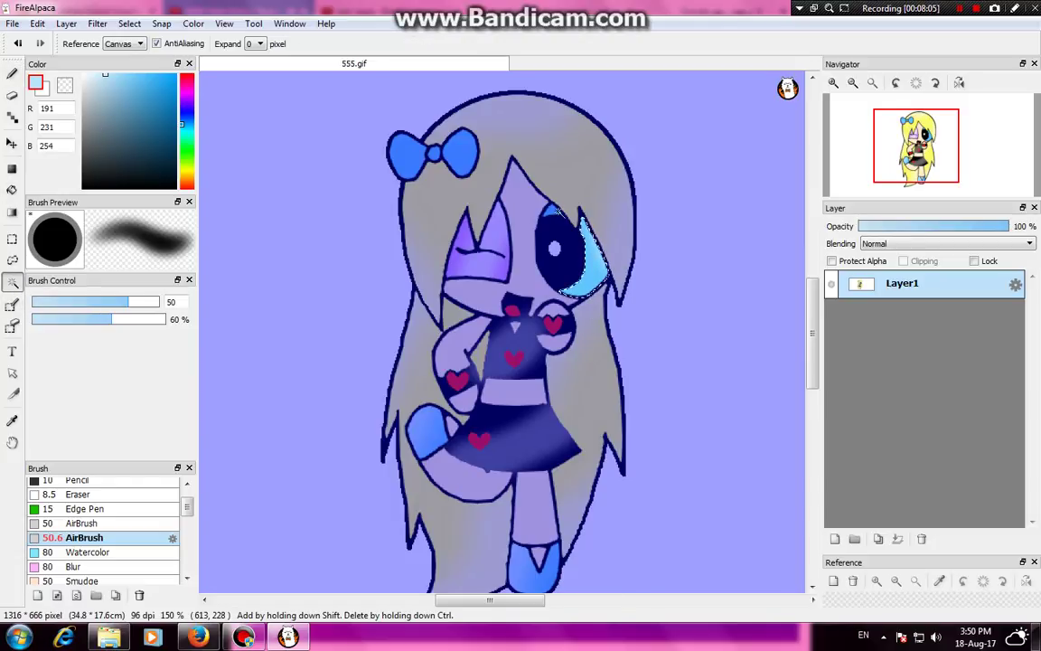
click(553, 209)
click(12, 74)
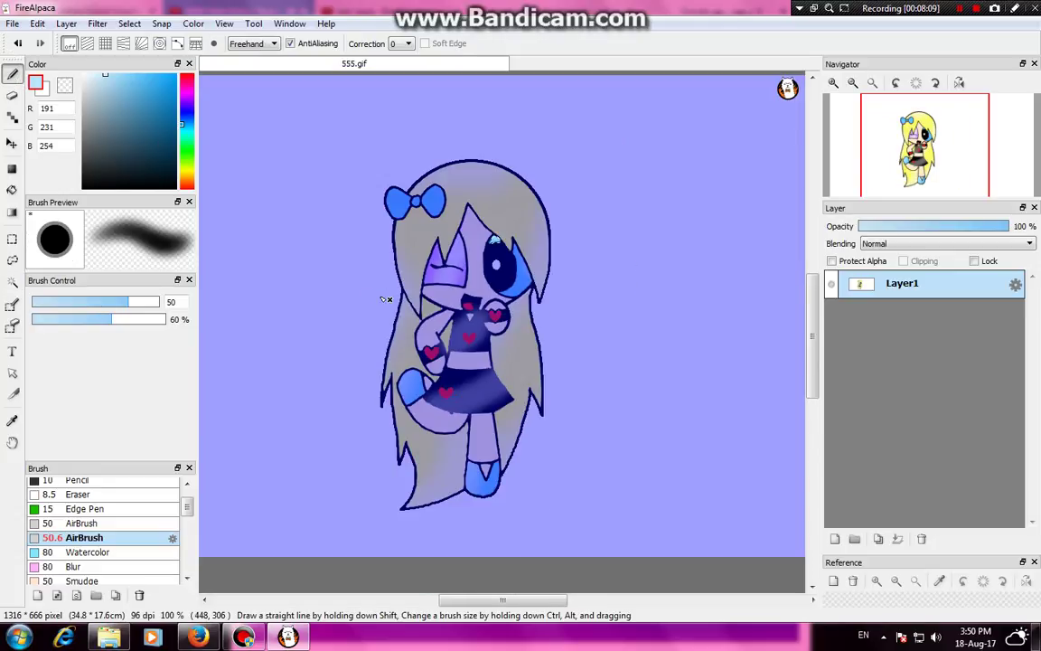
Select each loop of the hair bow in turn and airbrush the same light blue highlight along its outer edge
click(12, 282)
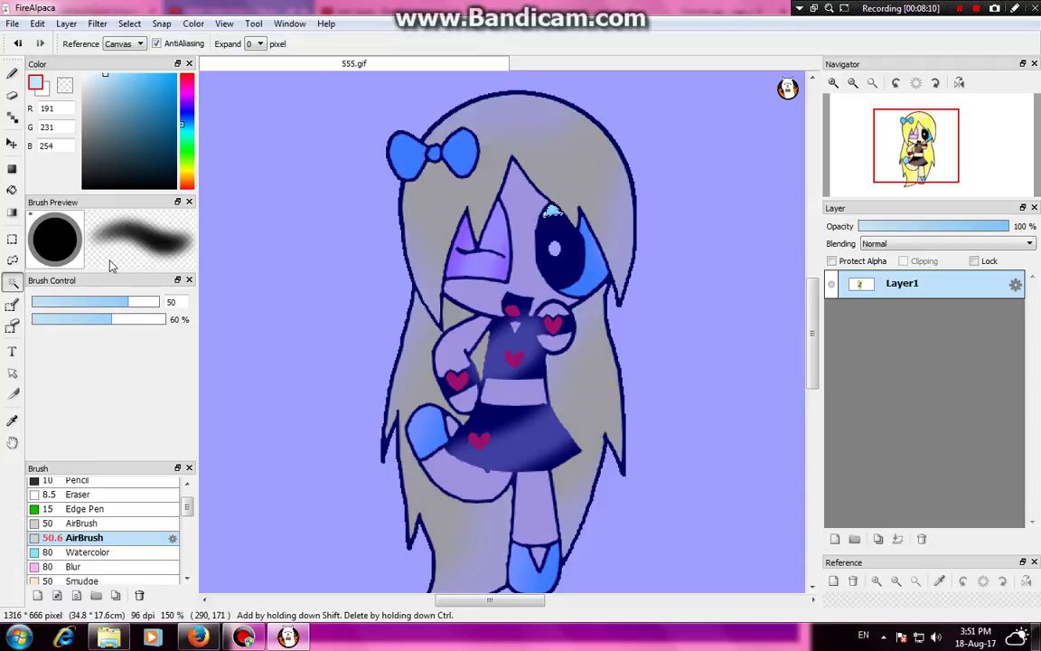
click(403, 154)
key(b)
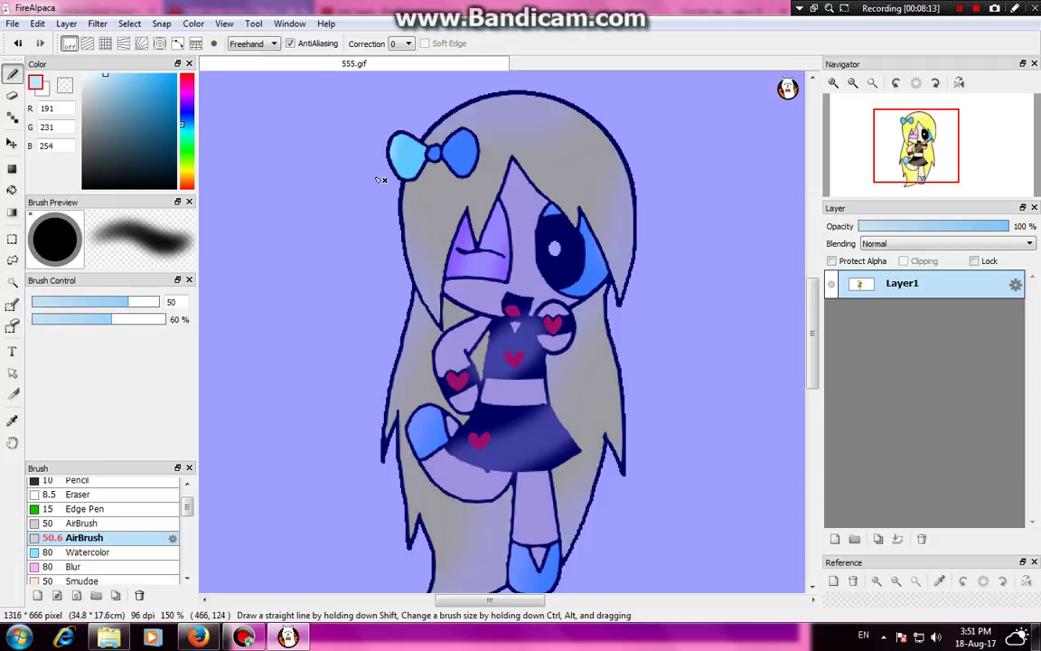
click(12, 282)
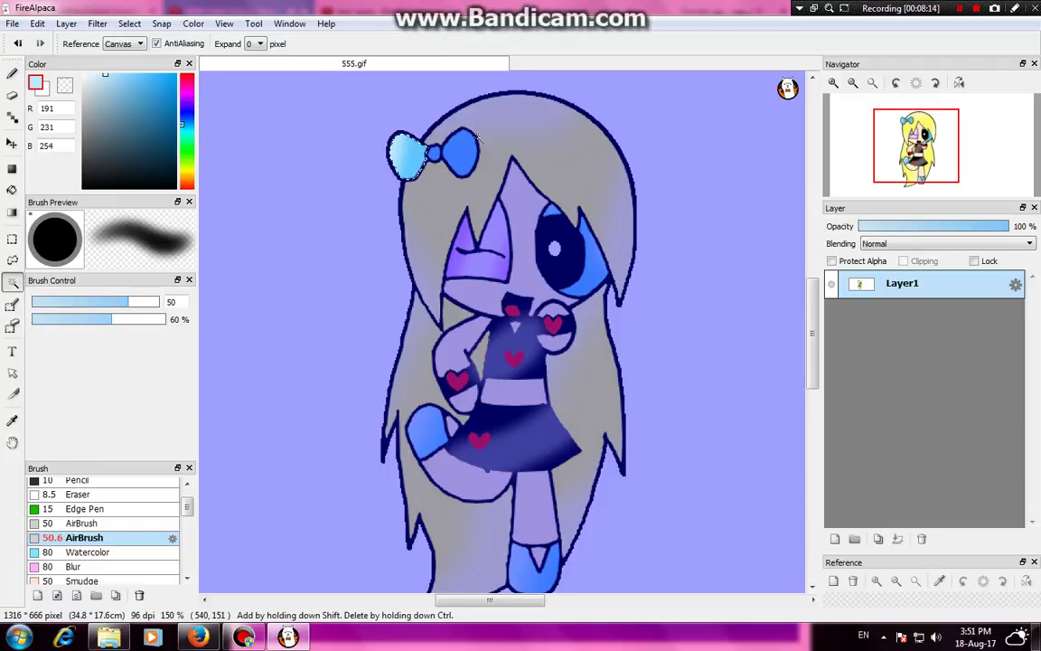
click(456, 144)
click(11, 74)
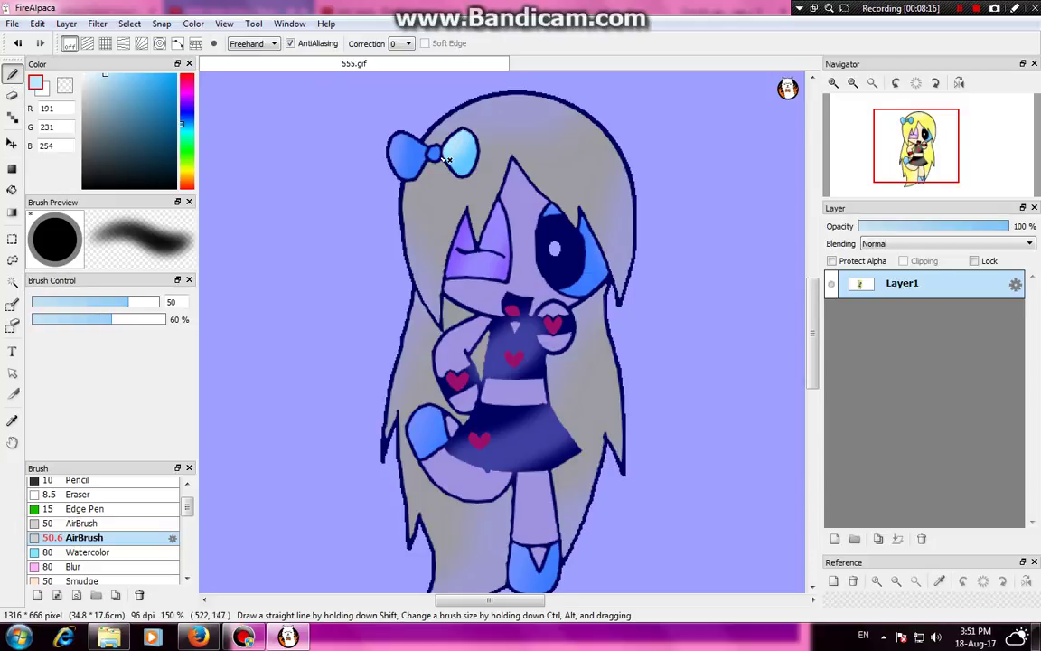
Select the whole white background around the girl with the Magic Wand
scroll(421, 291, up, 1)
scroll(421, 291, down, 2)
scroll(421, 291, down, 1)
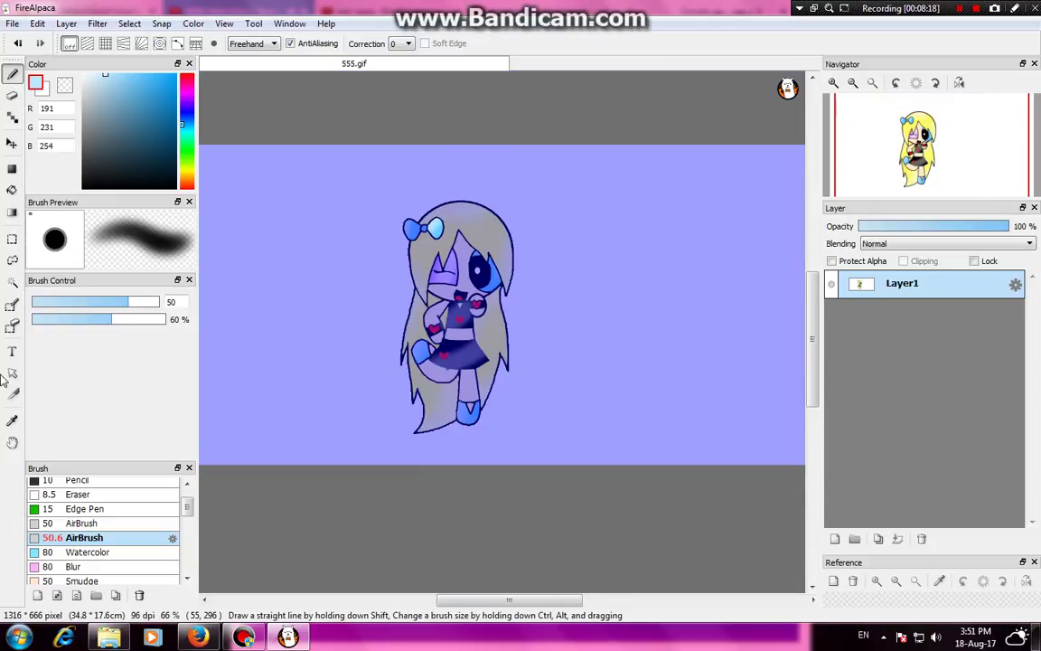
click(11, 282)
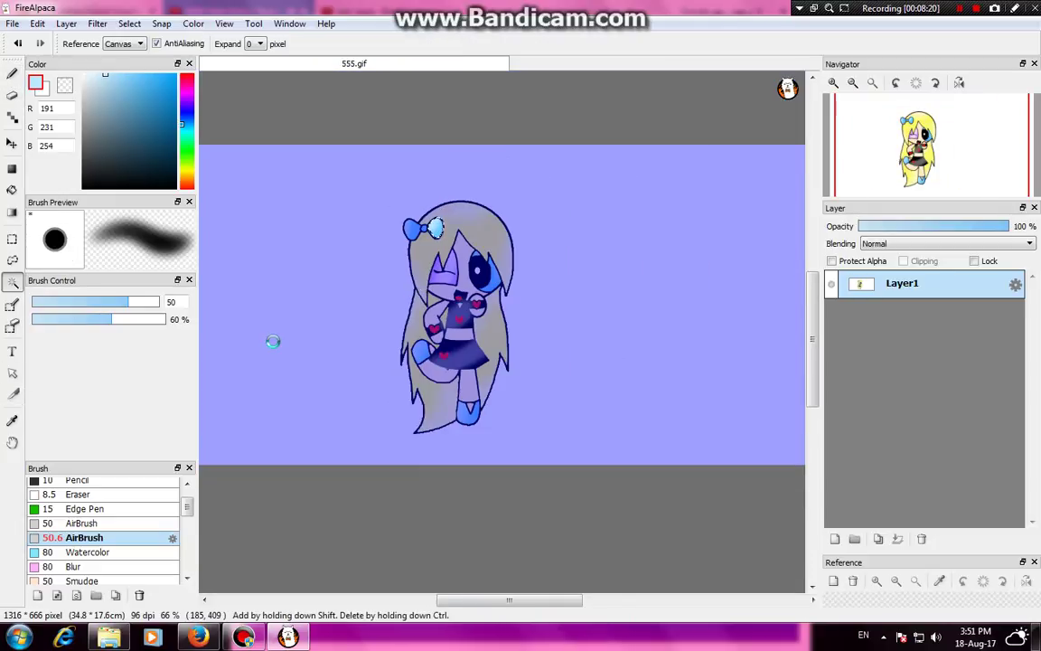
click(273, 341)
scroll(421, 330, up, 1)
scroll(422, 330, down, 2)
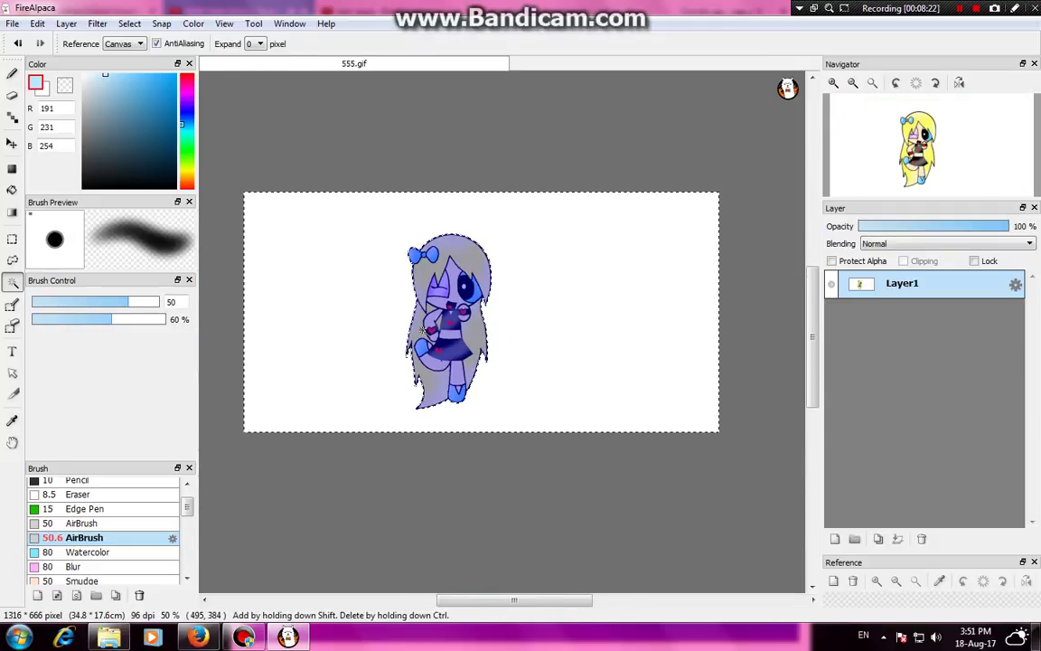
Fill the selected background with blue, trying RGB 96, 221, 254 and RGB 185, 239, 254 before settling on RGB 129, 219, 243
click(12, 190)
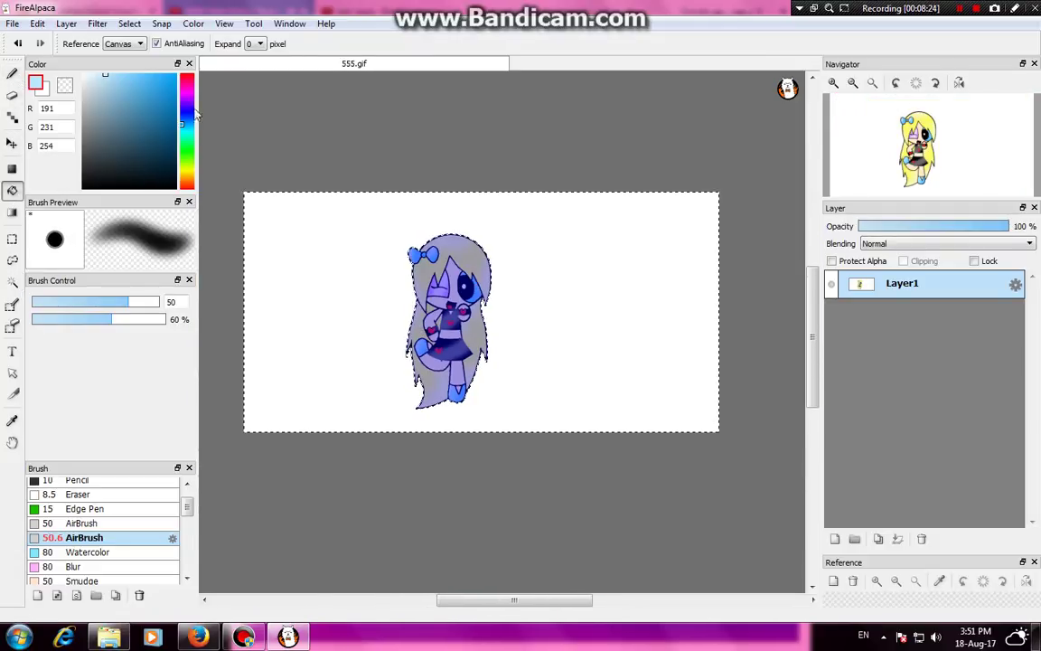
drag(188, 124, 187, 119)
drag(105, 75, 141, 74)
click(183, 126)
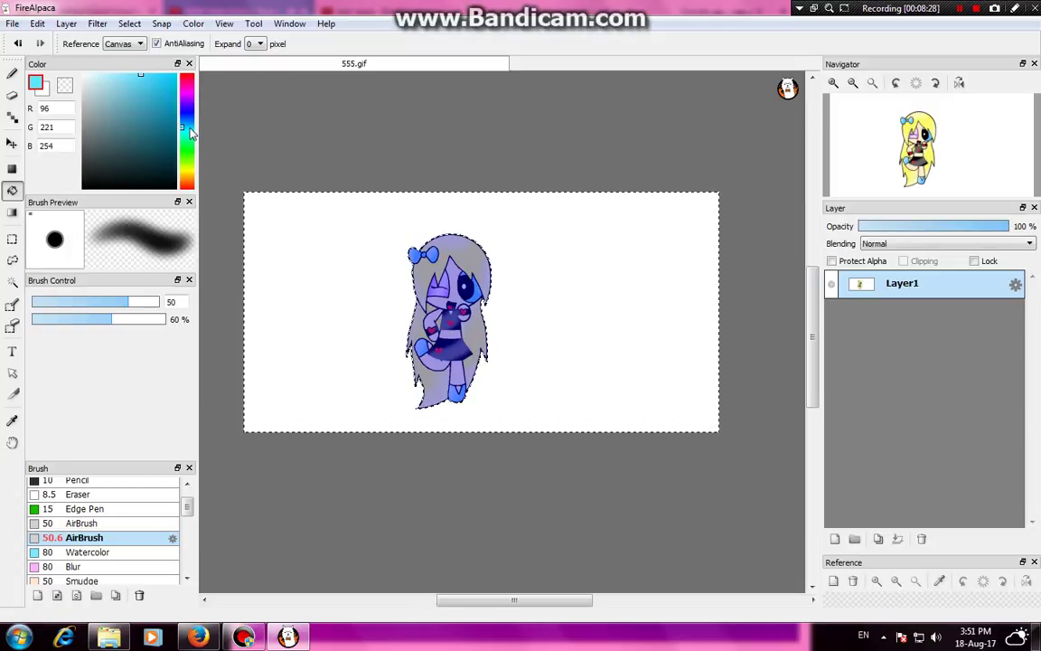
click(310, 246)
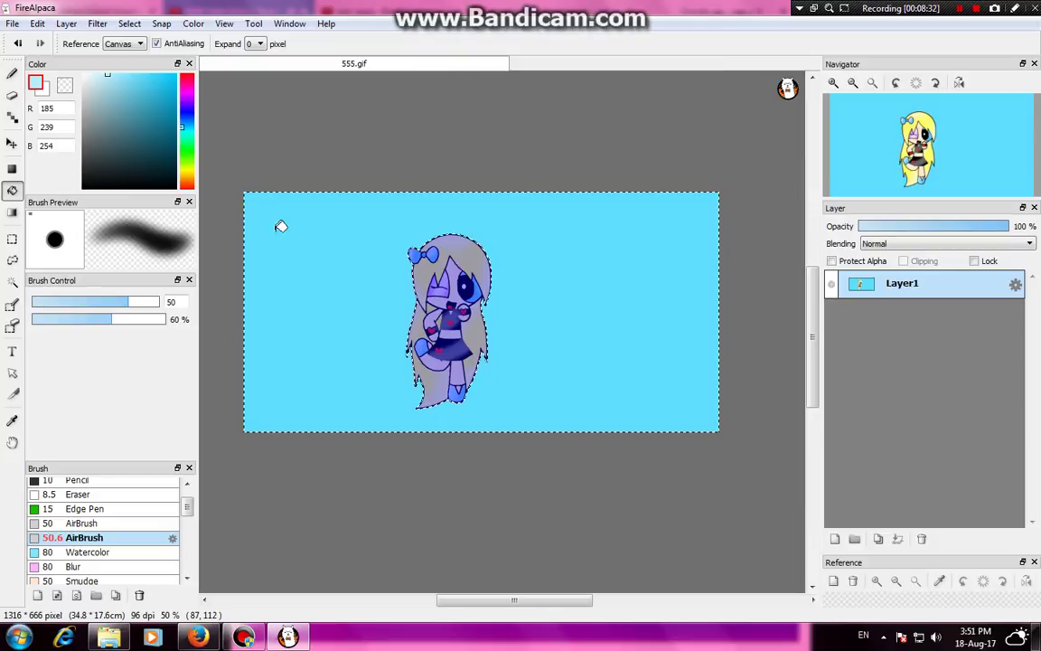
click(281, 226)
click(126, 79)
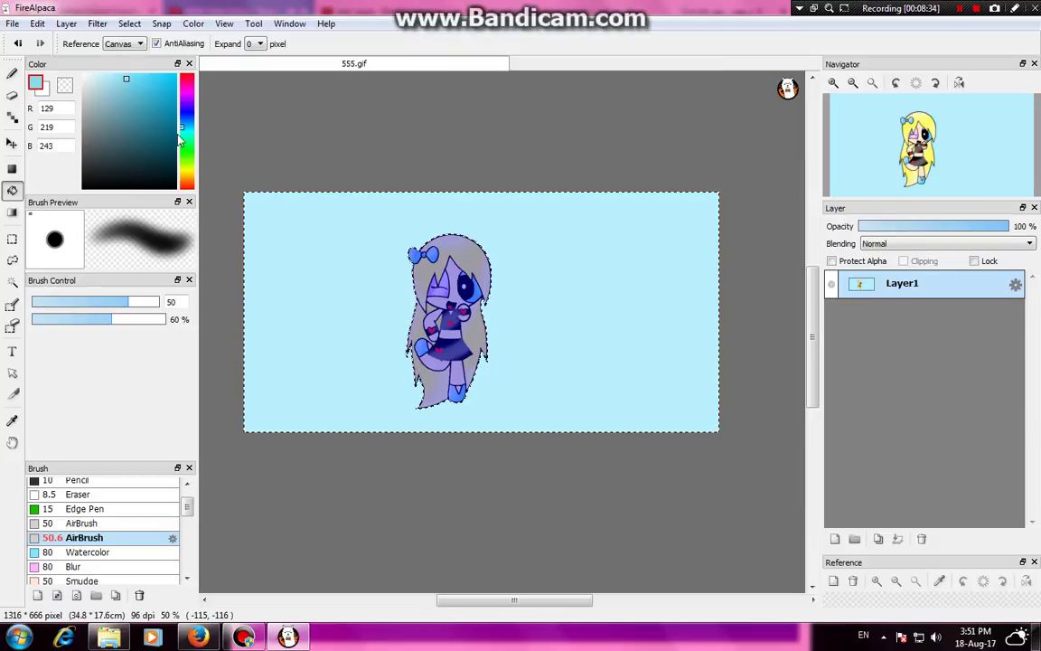
click(281, 212)
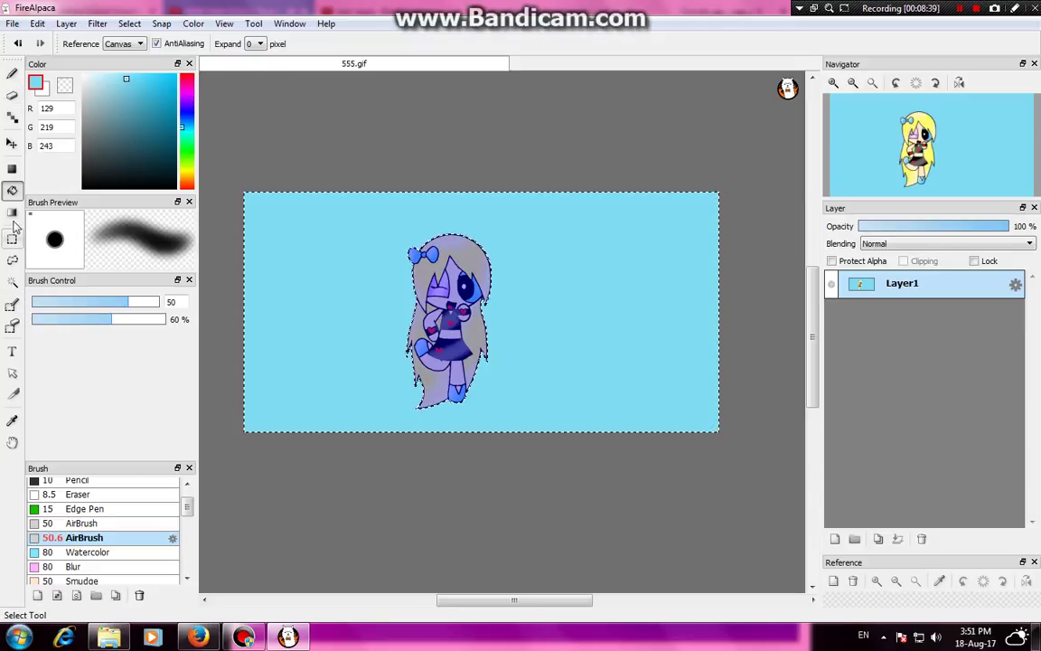
Airbrush broad wavy streaks across the background in very pale blue, RGB 222, 247, 254, at brush size 173
click(11, 74)
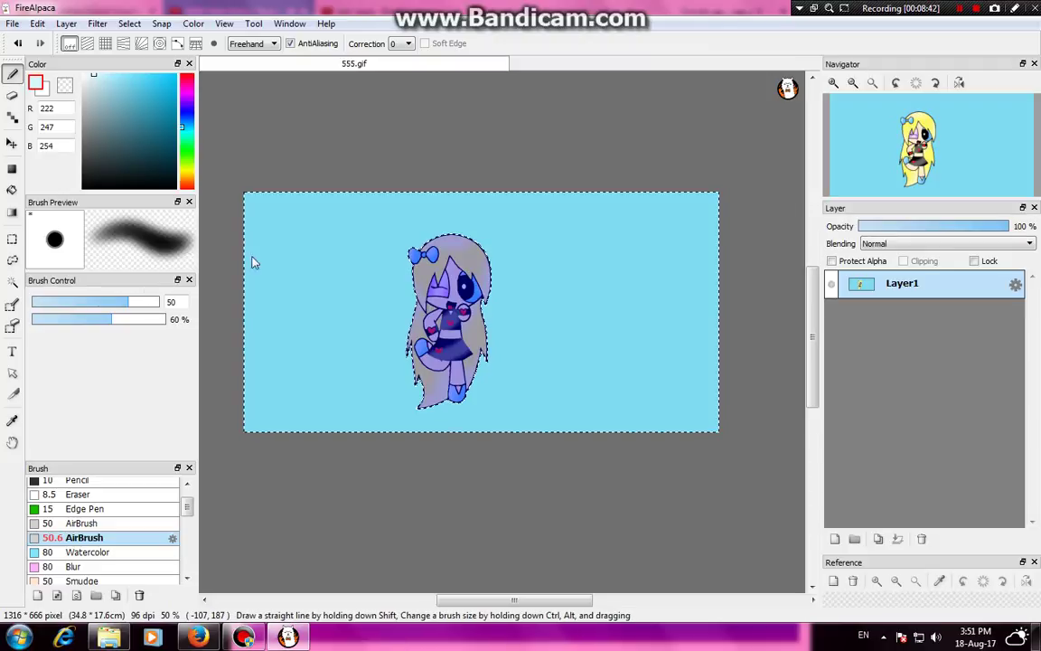
drag(152, 304, 166, 303)
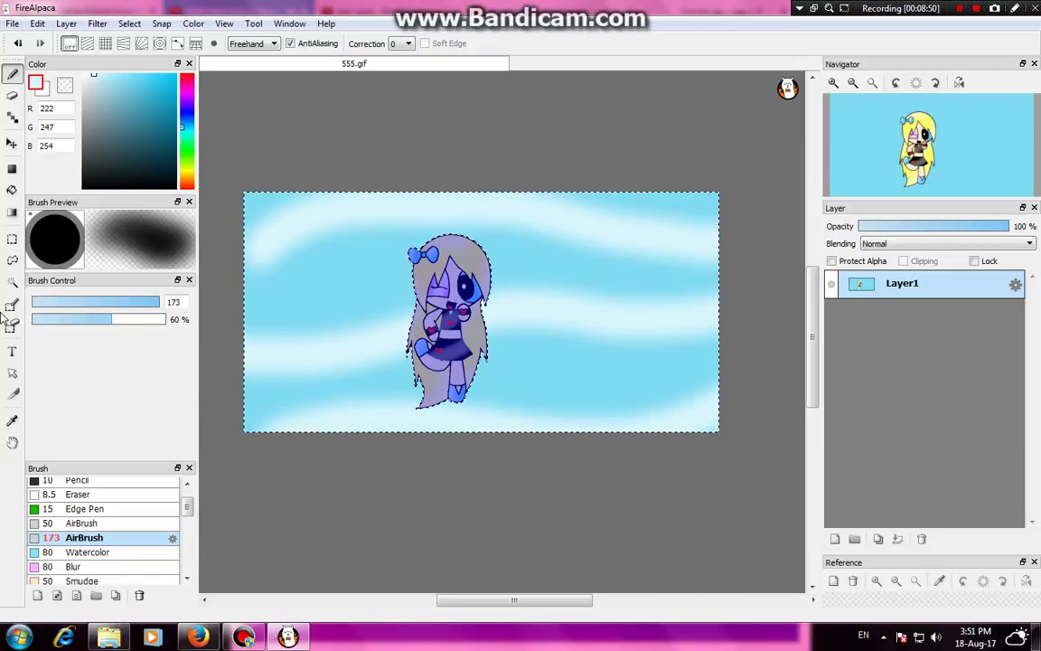
Try the Particle, Flat Brush, Symmetry and Symmetry Rotate brushes for decorating the background
scroll(171, 542, down, 3)
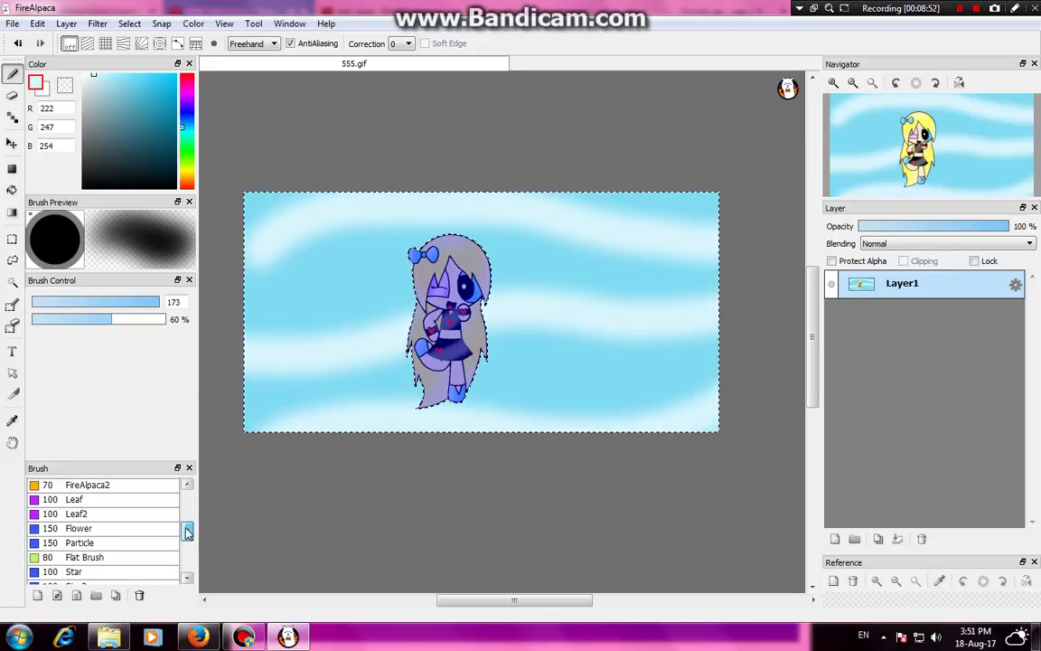
click(106, 531)
click(101, 543)
key(ctrl+d)
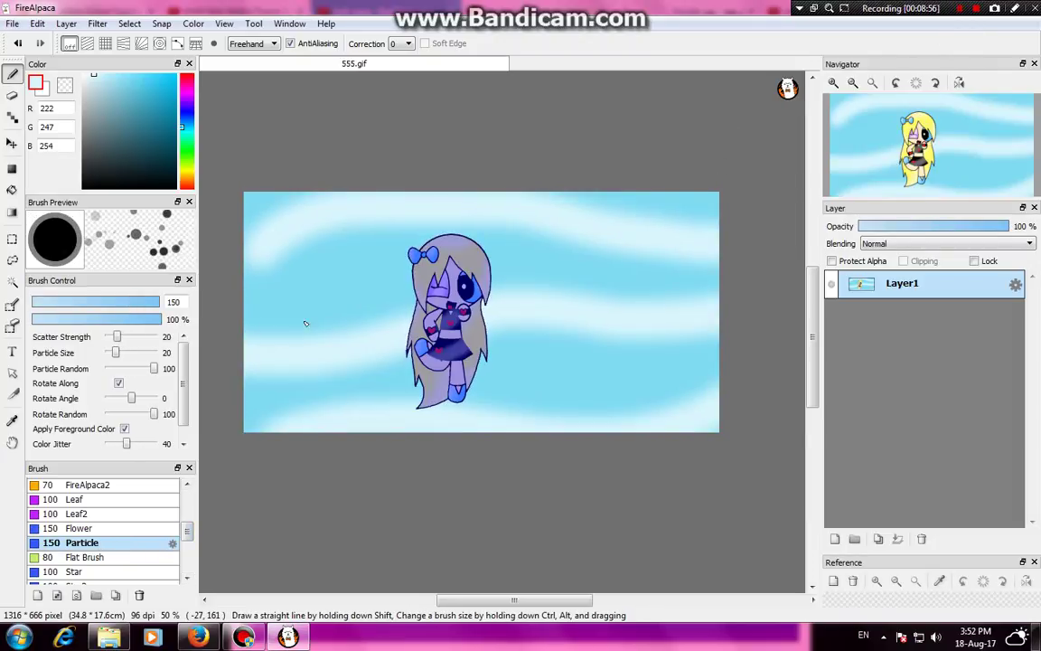
click(131, 558)
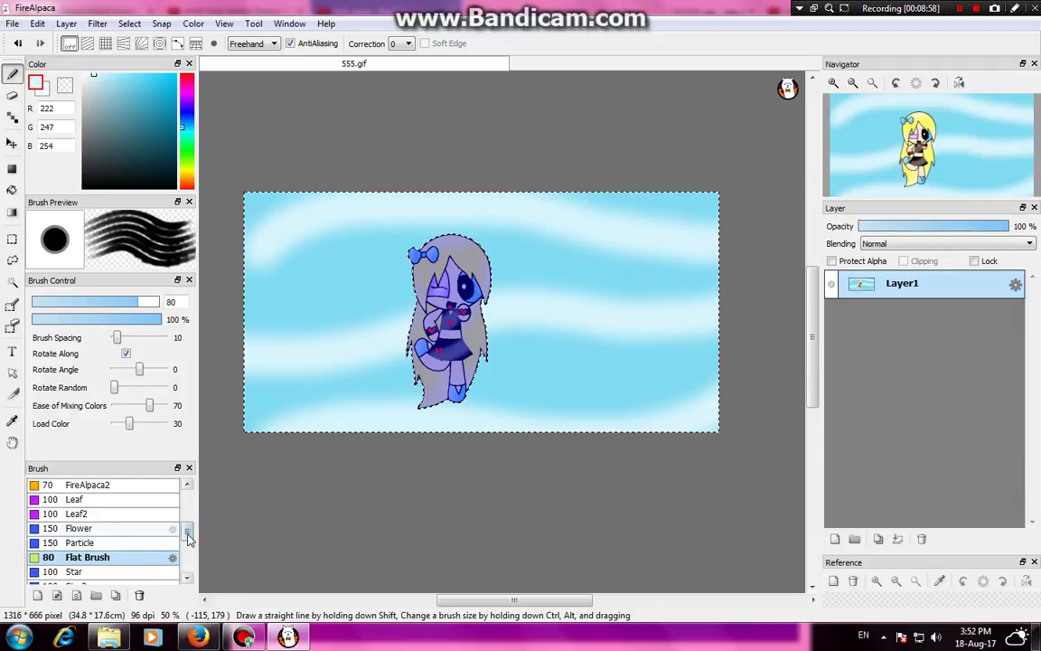
drag(186, 530, 189, 554)
click(108, 530)
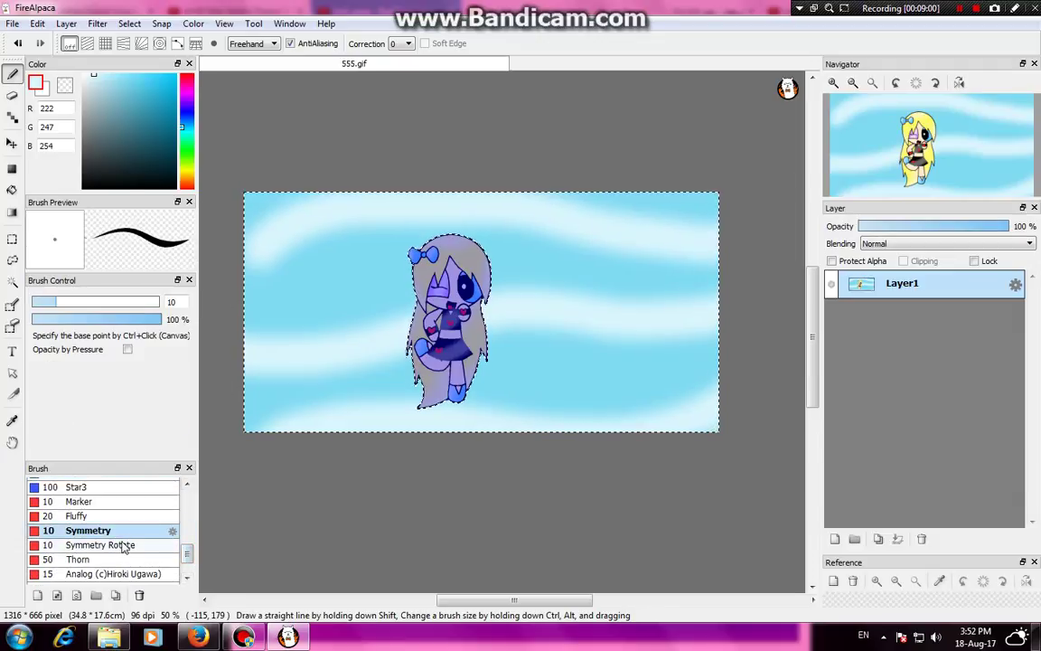
click(124, 546)
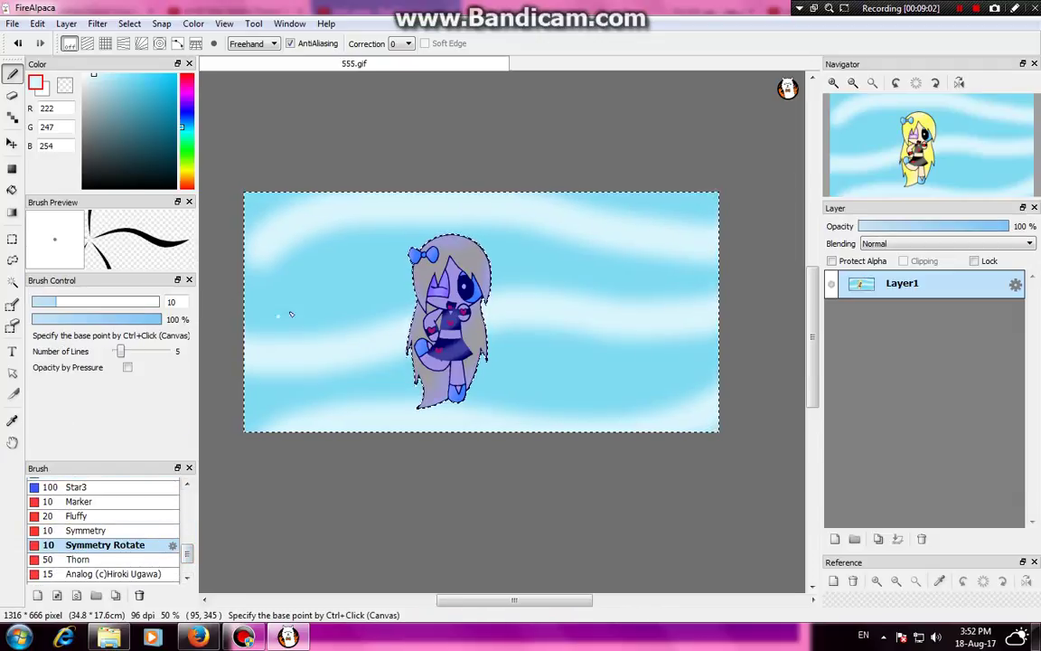
key(ctrl+z)
Draw a rotated pattern of curved lines across the background with the Symmetry Rotate 2 brush, size 10, in bright blue RGB 24, 206, 255
drag(187, 546, 186, 568)
click(145, 554)
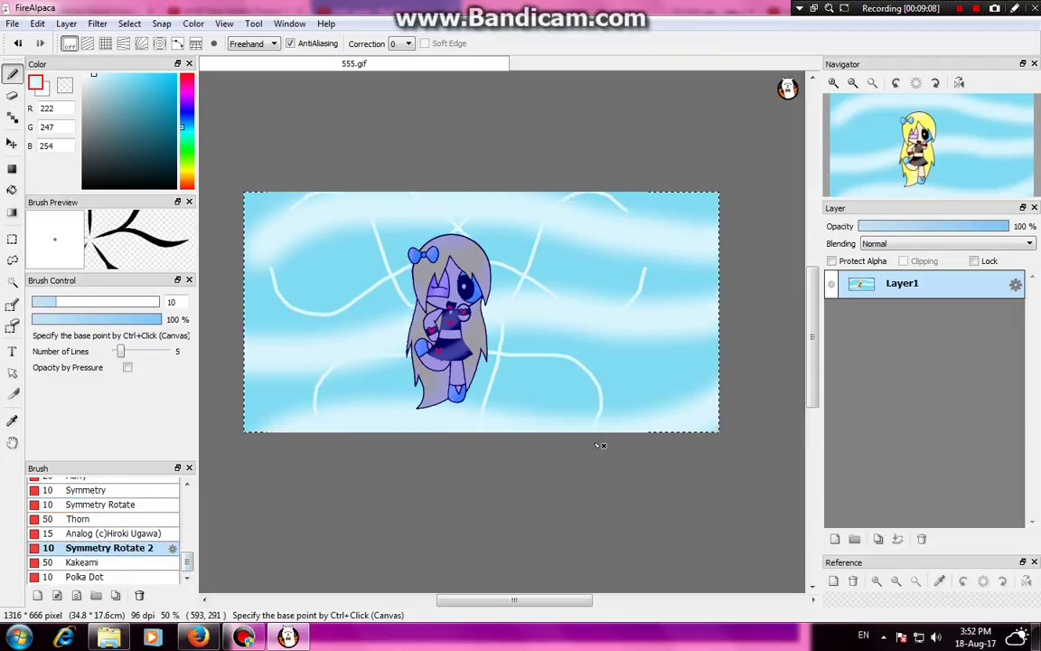
drag(135, 99, 169, 73)
drag(546, 231, 442, 298)
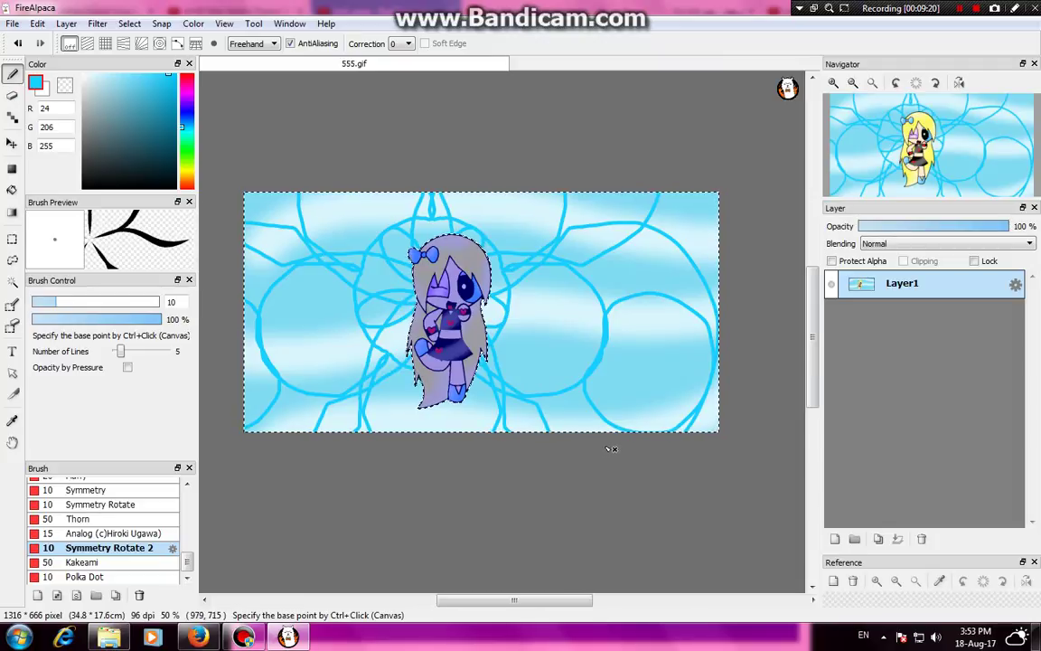
click(959, 8)
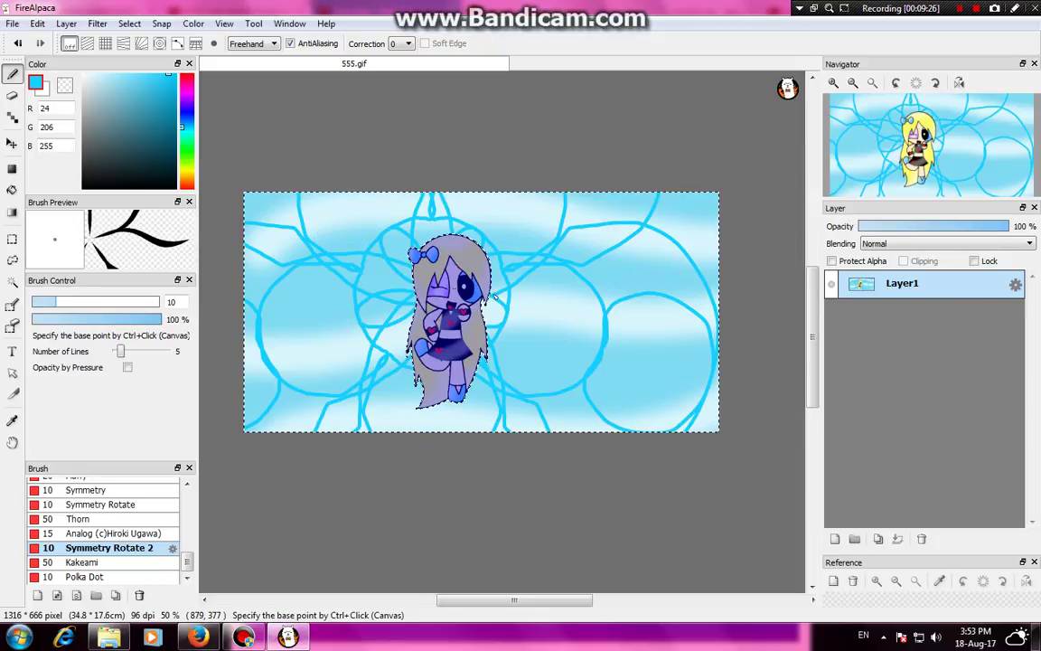
scroll(494, 297, up, 2)
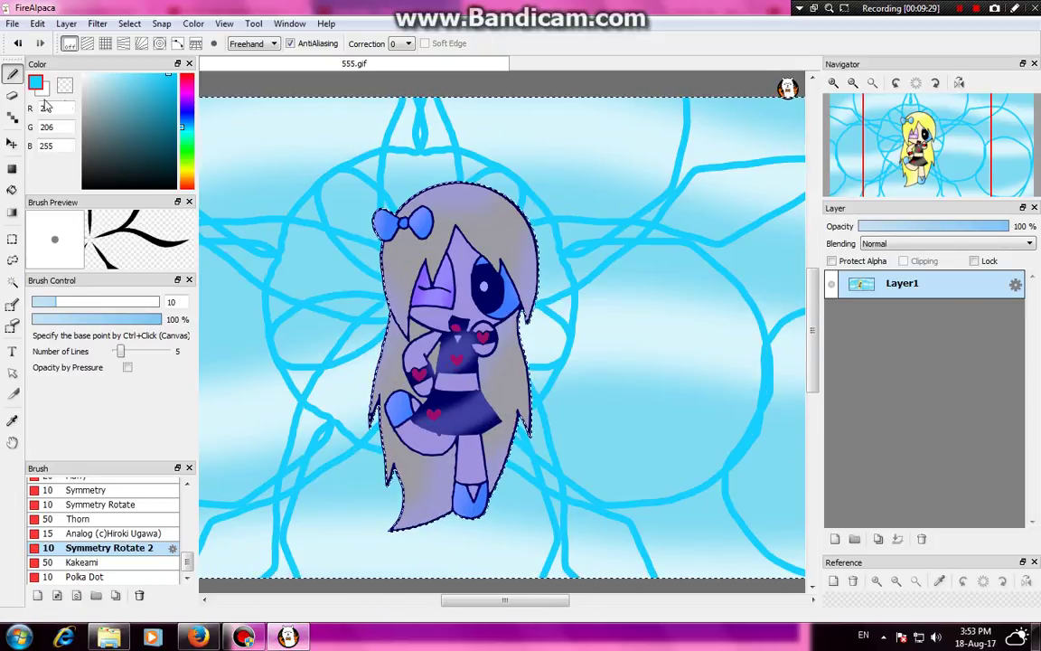